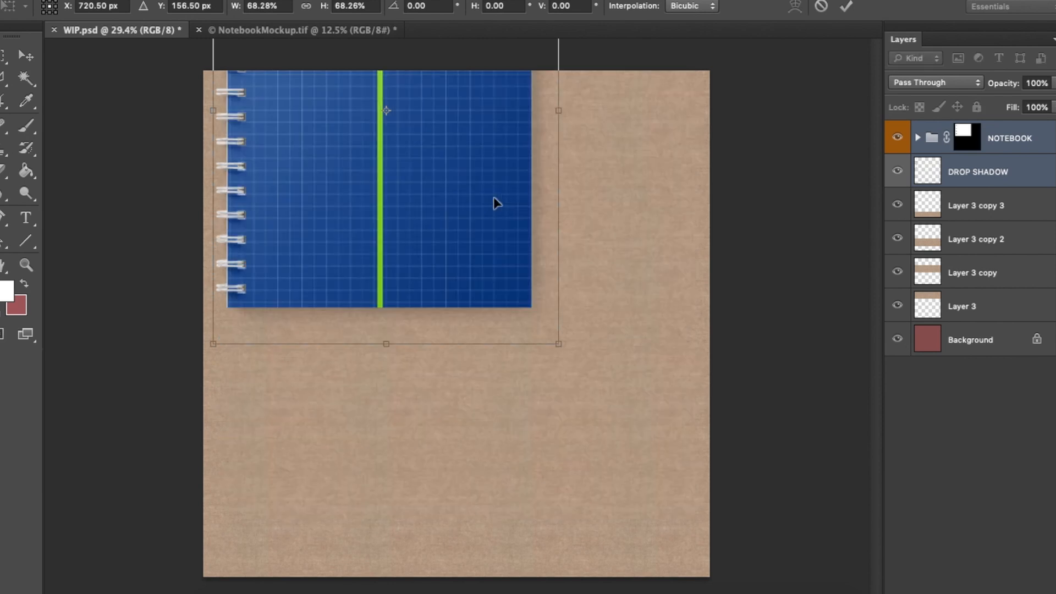
# Centre the notebook mockup and its drop shadow on the kraft paper background and apply the transform
pyautogui.moveTo(493, 199); pyautogui.dragTo(549, 368)
pyautogui.press('Return')
# Expand the NOTEBOOK group, hide its blue cover artwork layer and show the dark rings colour layer
pyautogui.click(918, 138)
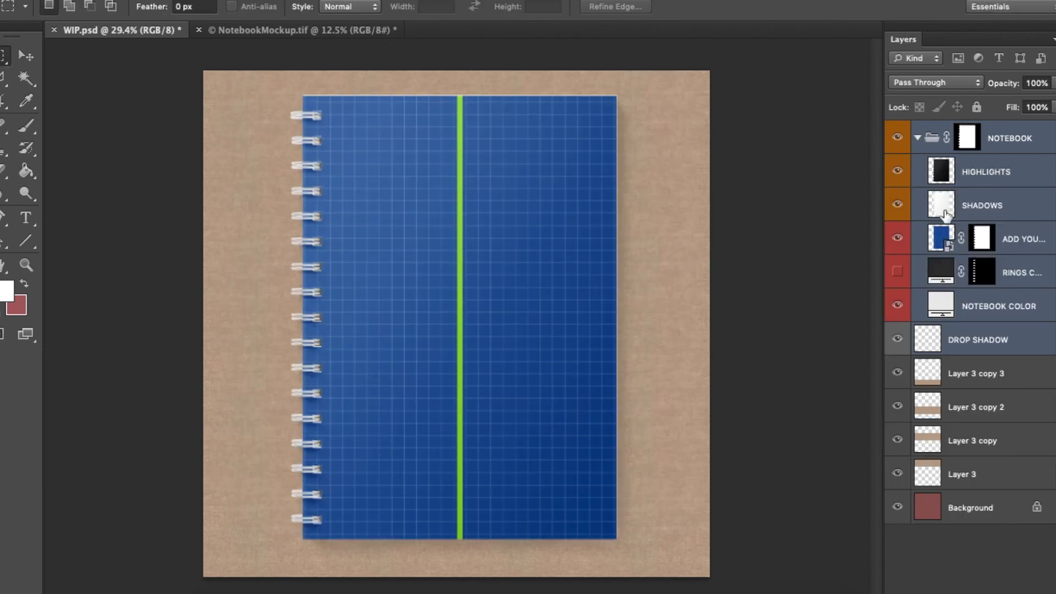
pyautogui.click(897, 239)
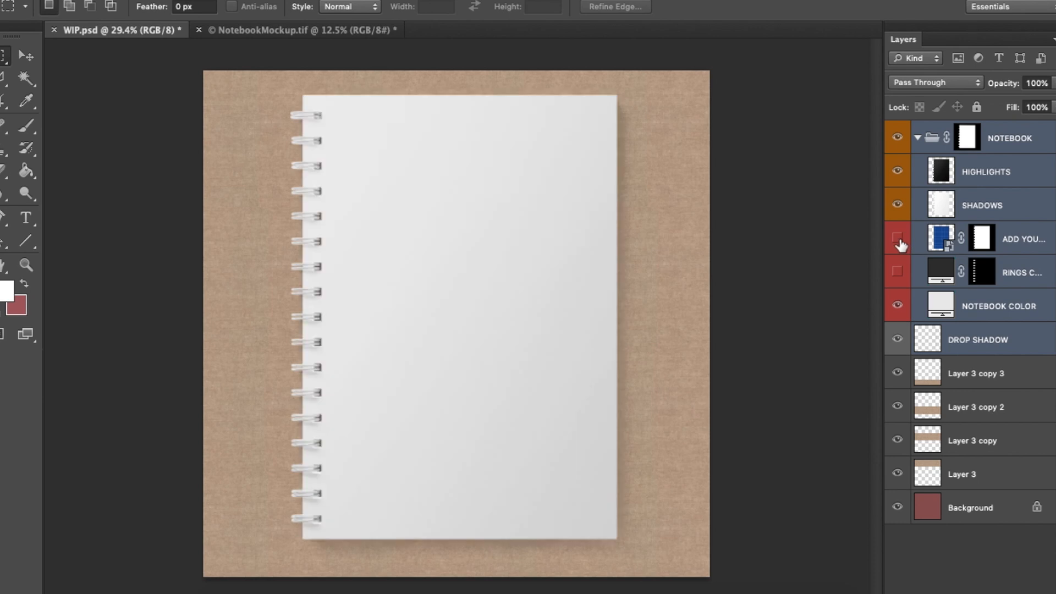
pyautogui.click(897, 272)
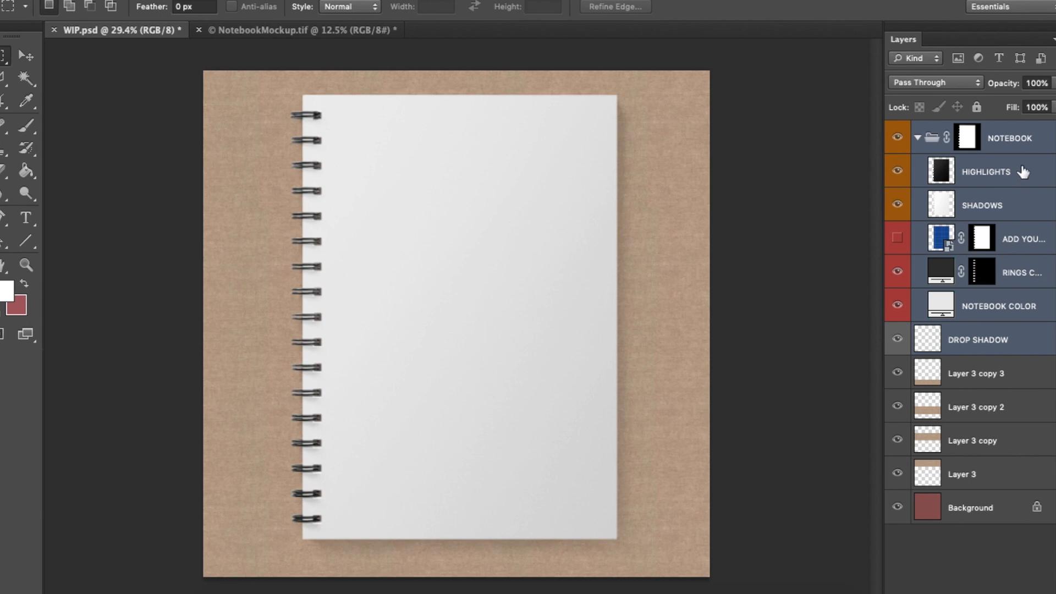
# Merge the NOTEBOOK group and all its layers into a single layer named NBK
pyautogui.click(1021, 145)
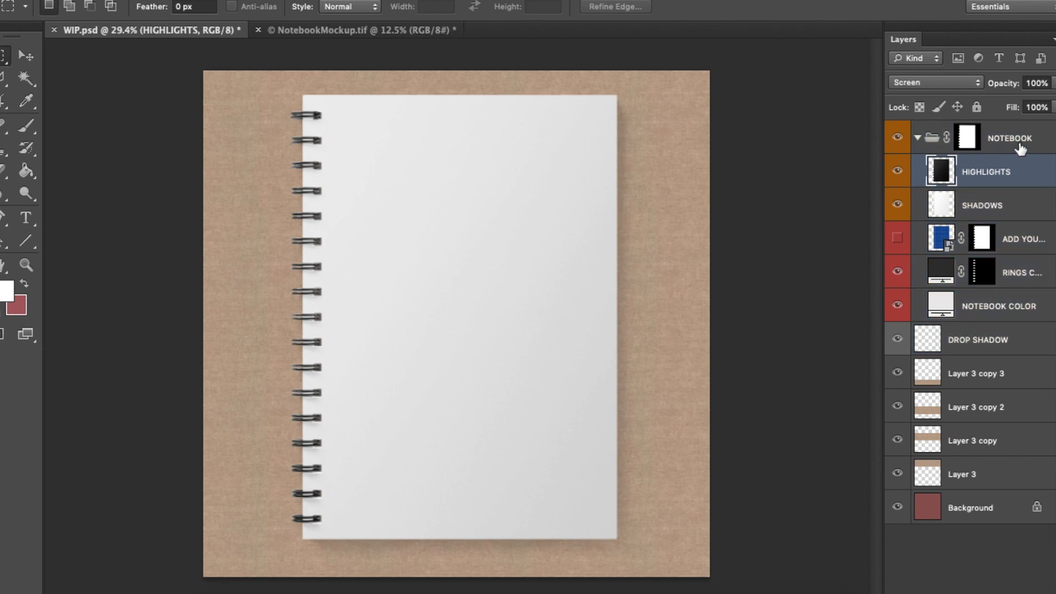
pyautogui.keyDown('shift'); pyautogui.click(1019, 315); pyautogui.keyUp('shift')
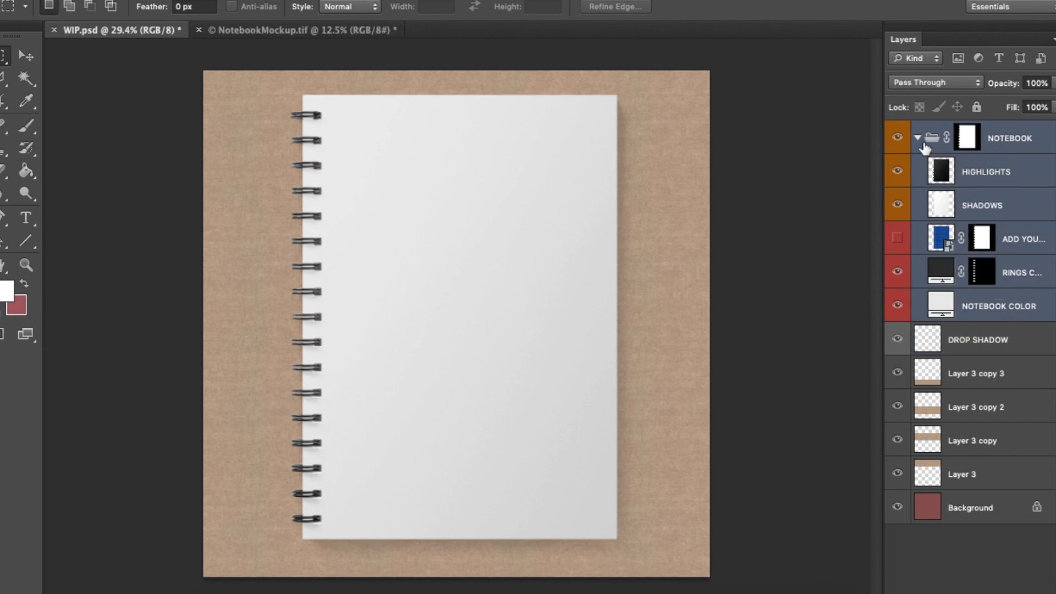
pyautogui.hotkey('ctrl', 'g')
pyautogui.hotkey('ctrl', 'z')
pyautogui.hotkey('ctrl', 'e')
pyautogui.doubleClick(971, 139)
pyautogui.write('NBK')
pyautogui.press('Return')
# Merge the DROP SHADOW layer with NBK into one layer
pyautogui.click(902, 172)
pyautogui.click(902, 172)
pyautogui.keyDown('shift'); pyautogui.click(986, 172); pyautogui.keyUp('shift')
pyautogui.press('super+e')
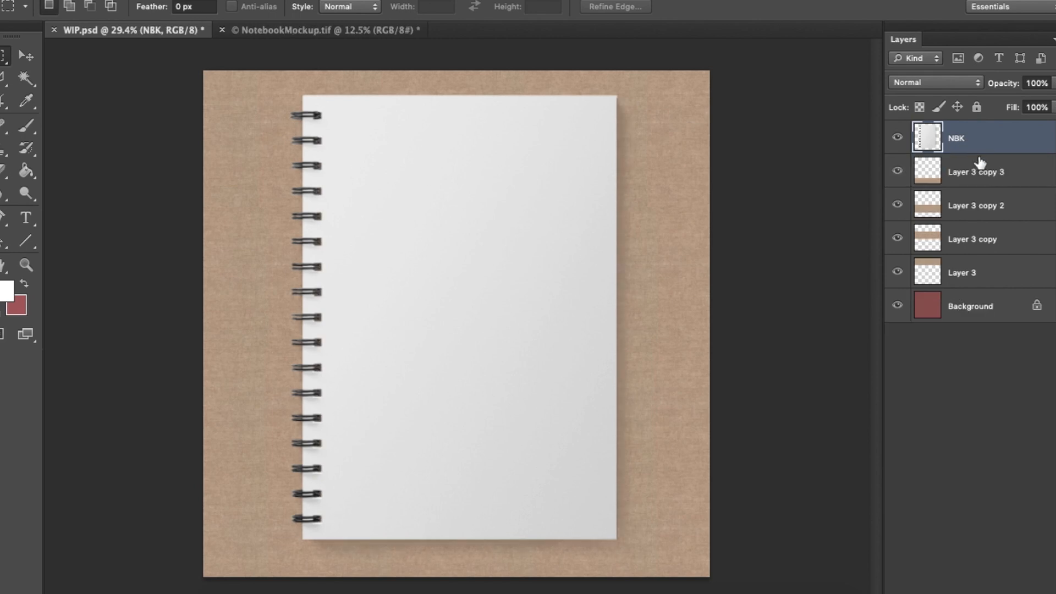
# Add a new empty layer above NBK and open Bundle2B.png from the assets folder in Photoshop
pyautogui.press('shift+super+n')
pyautogui.press('Return')
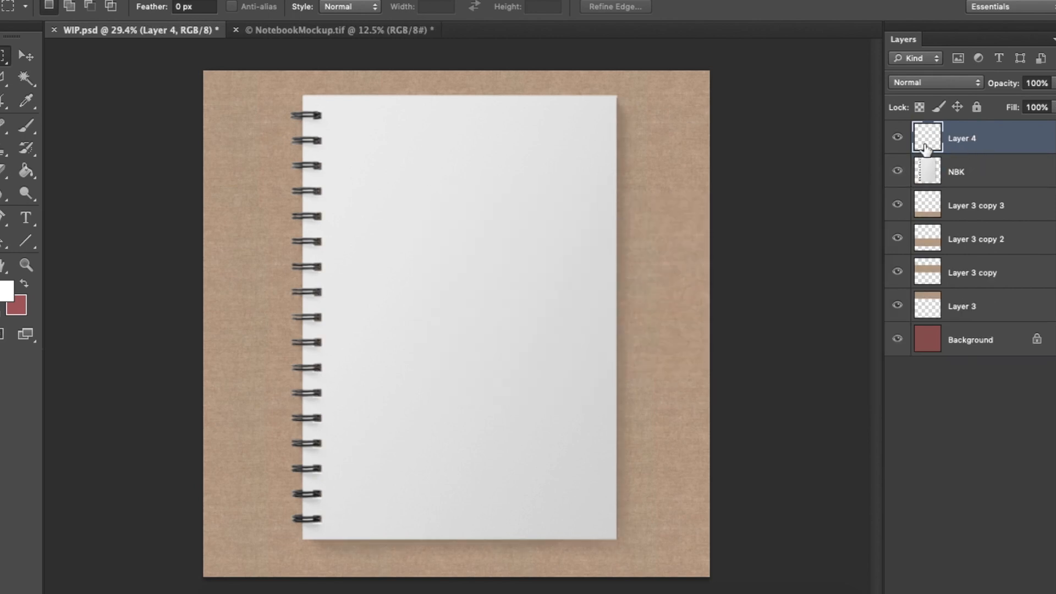
pyautogui.click(217, 587)
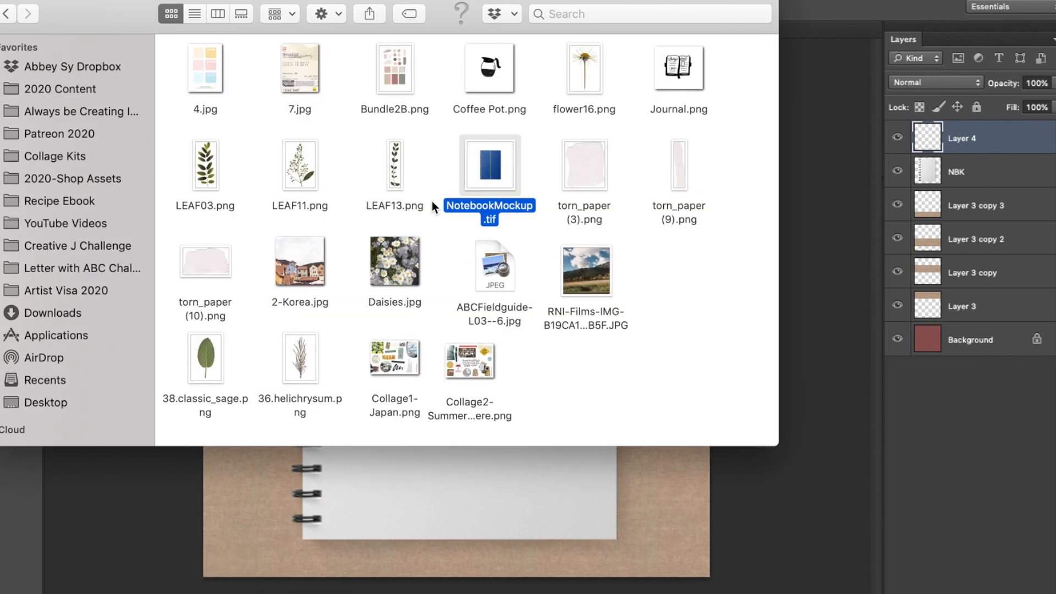
pyautogui.moveTo(398, 84); pyautogui.dragTo(511, 585)
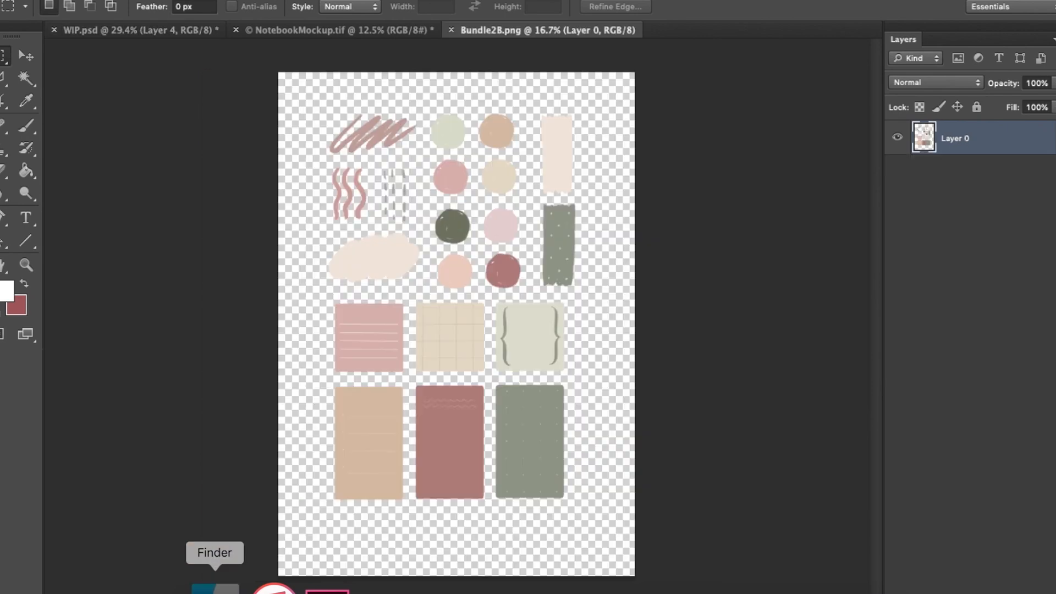
# Open 7.jpg, LEAF03.png, torn_paper (10).png and 2-Korea.jpg together from the assets folder in Photoshop
pyautogui.click(215, 587)
pyautogui.click(302, 77)
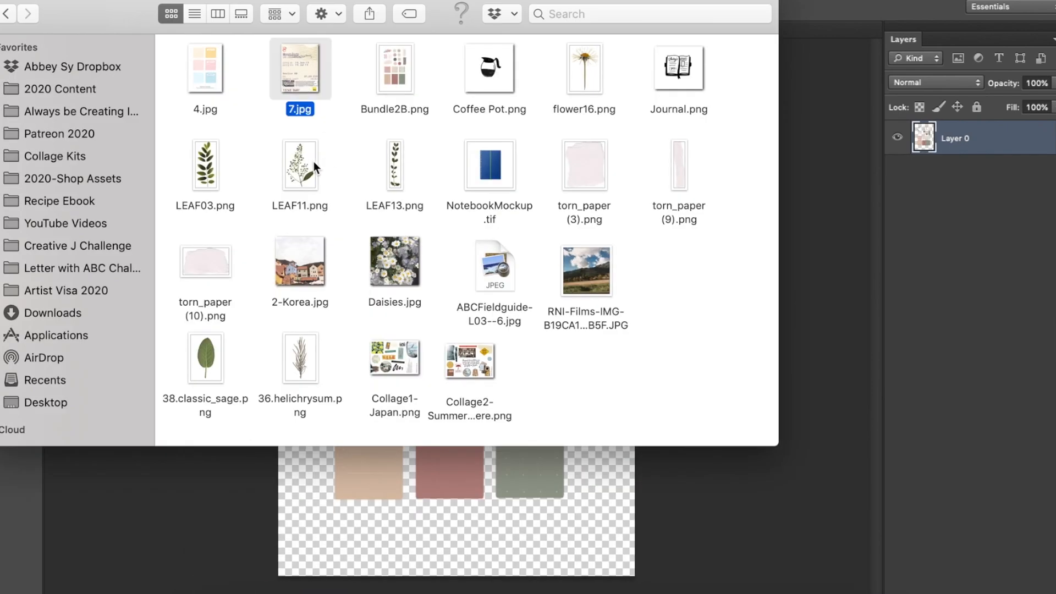
pyautogui.keyDown('super'); pyautogui.click(218, 162); pyautogui.keyUp('super')
pyautogui.keyDown('super'); pyautogui.click(205, 244); pyautogui.keyUp('super')
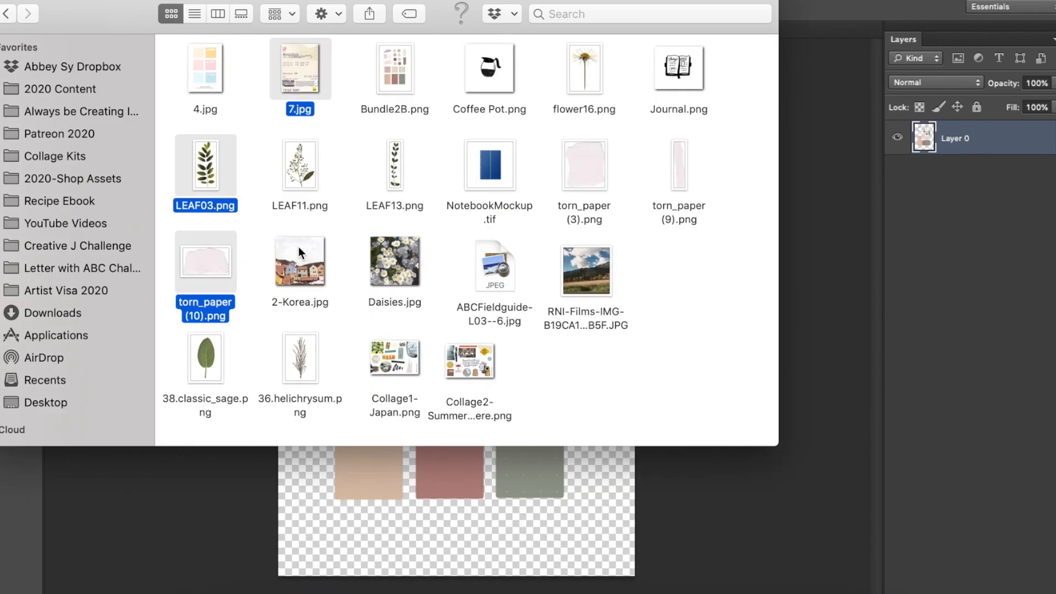
pyautogui.keyDown('super'); pyautogui.click(319, 259); pyautogui.keyUp('super')
pyautogui.moveTo(319, 258); pyautogui.dragTo(495, 584)
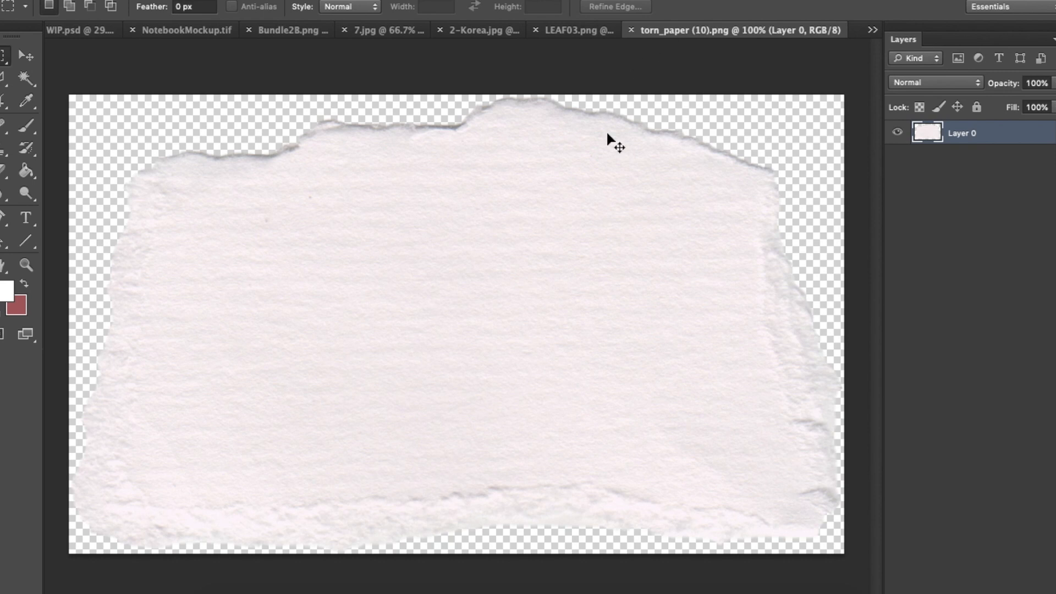
# Copy the torn paper into WIP.psd, scale it down slightly and place it on the lower half of the notebook
pyautogui.moveTo(580, 148); pyautogui.dragTo(498, 187)
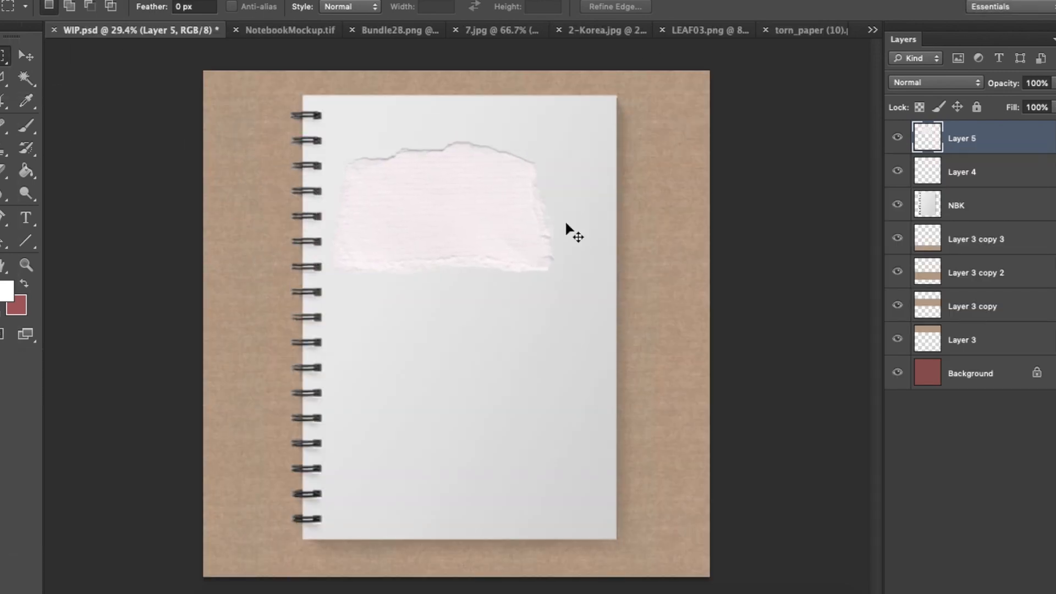
pyautogui.hotkey('ctrl', 't')
pyautogui.moveTo(555, 273); pyautogui.dragTo(556, 354)
pyautogui.press('Return')
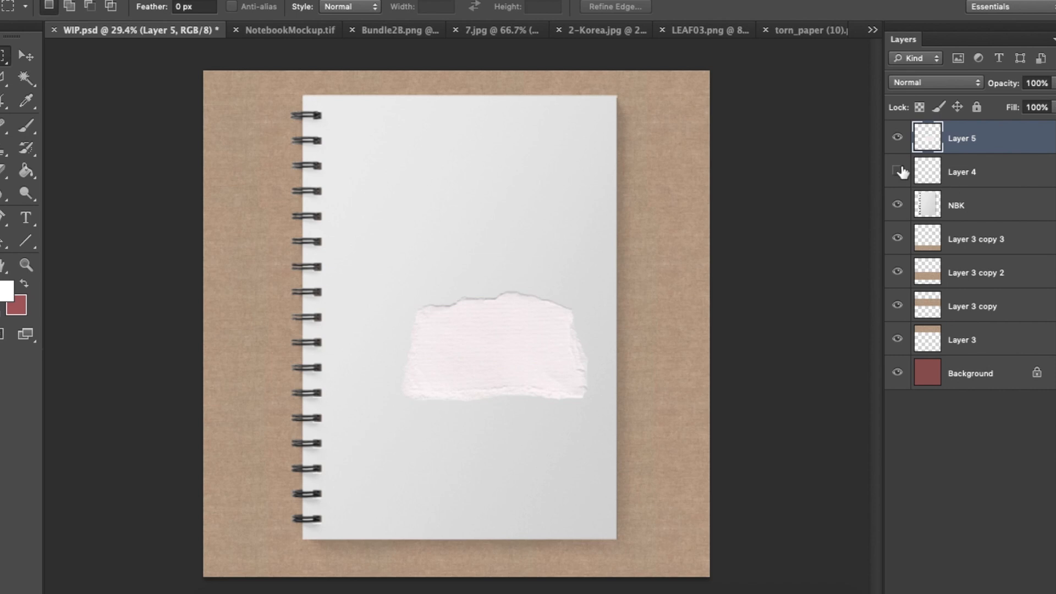
# Delete the empty Layer 4 and reselect the torn paper layer
pyautogui.click(973, 172)
pyautogui.press('Delete')
pyautogui.click(977, 129)
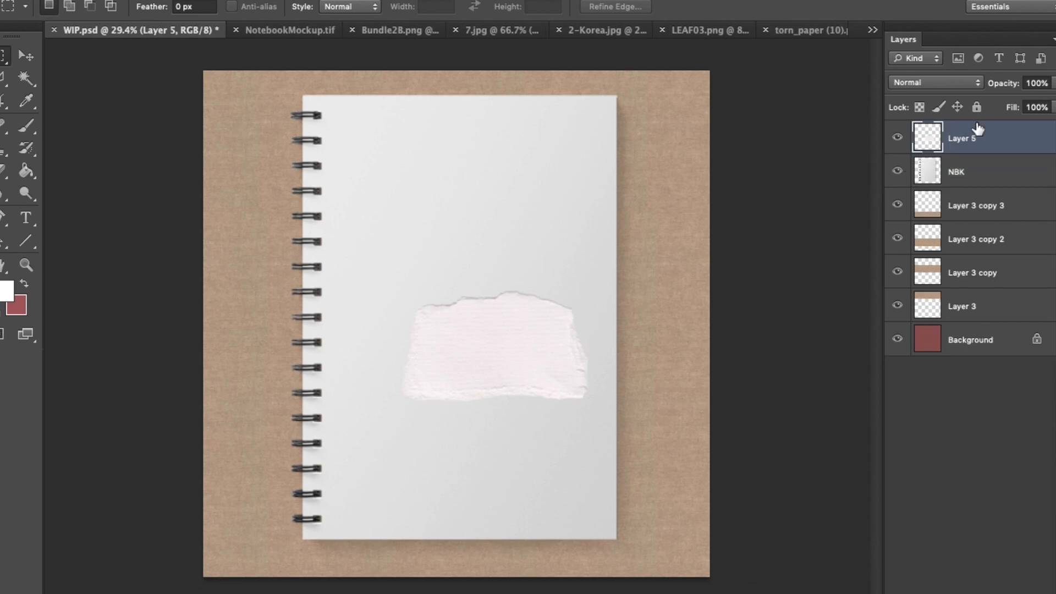
# Clip the torn paper layer to the NBK layer and check the notebook layer's visibility
pyautogui.rightClick(966, 137)
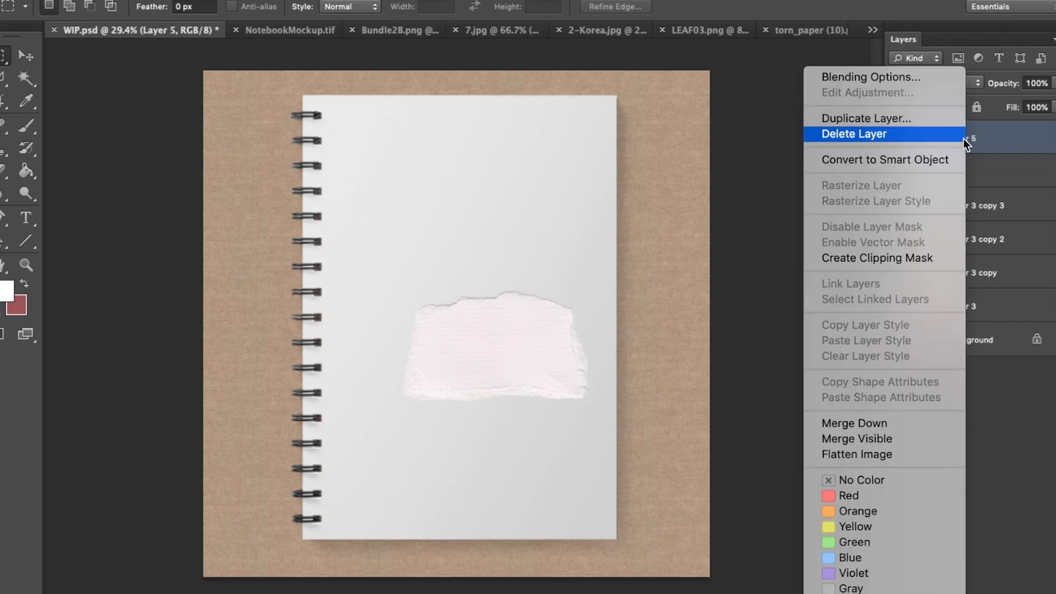
pyautogui.click(930, 259)
pyautogui.moveTo(675, 268); pyautogui.dragTo(623, 309)
pyautogui.click(983, 181)
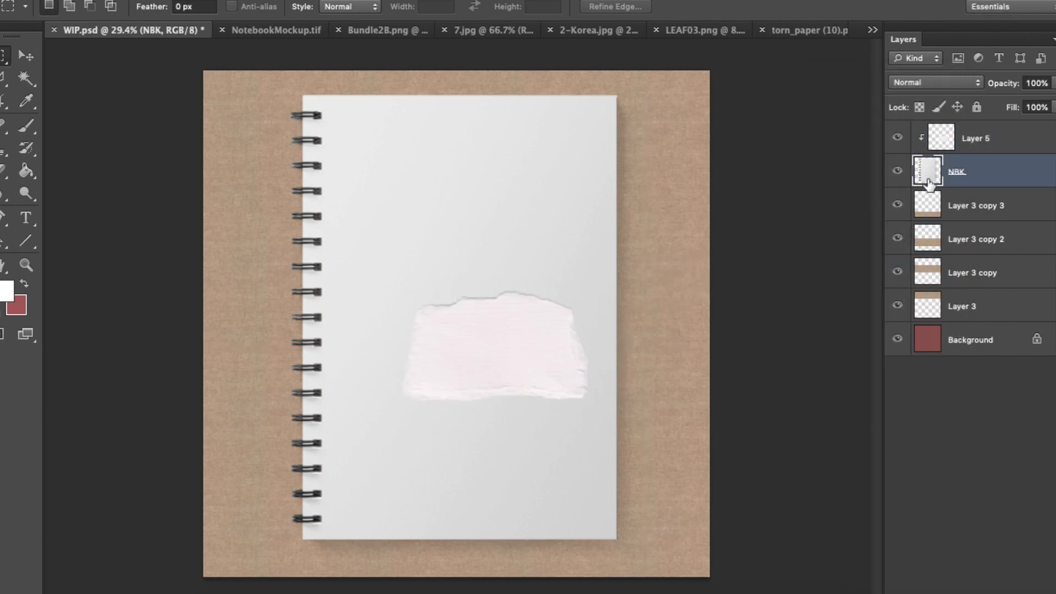
pyautogui.click(898, 171)
pyautogui.click(898, 171)
# Move the torn paper across the notebook's lower right edge and trim away the part overhanging the page
pyautogui.click(984, 142)
pyautogui.moveTo(533, 334); pyautogui.dragTo(593, 408)
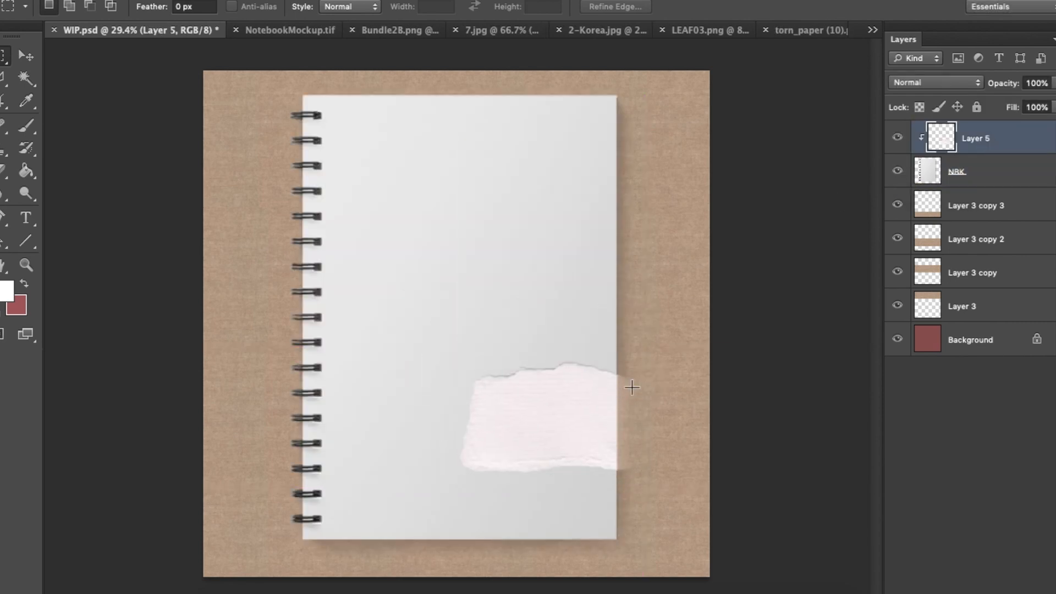
pyautogui.moveTo(619, 371); pyautogui.dragTo(653, 504)
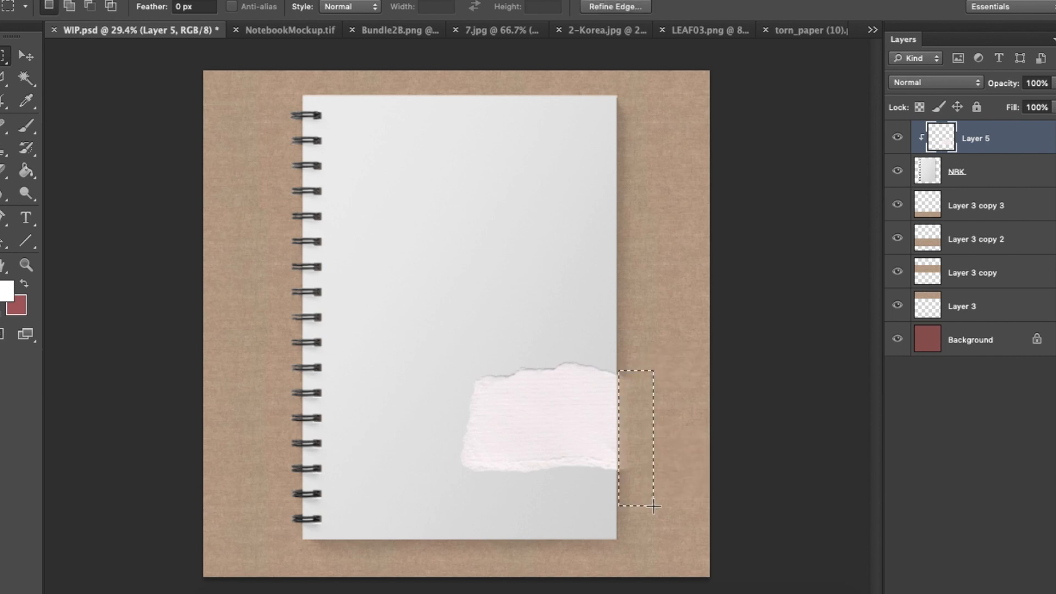
pyautogui.press('super+d')
pyautogui.moveTo(585, 399); pyautogui.dragTo(581, 403)
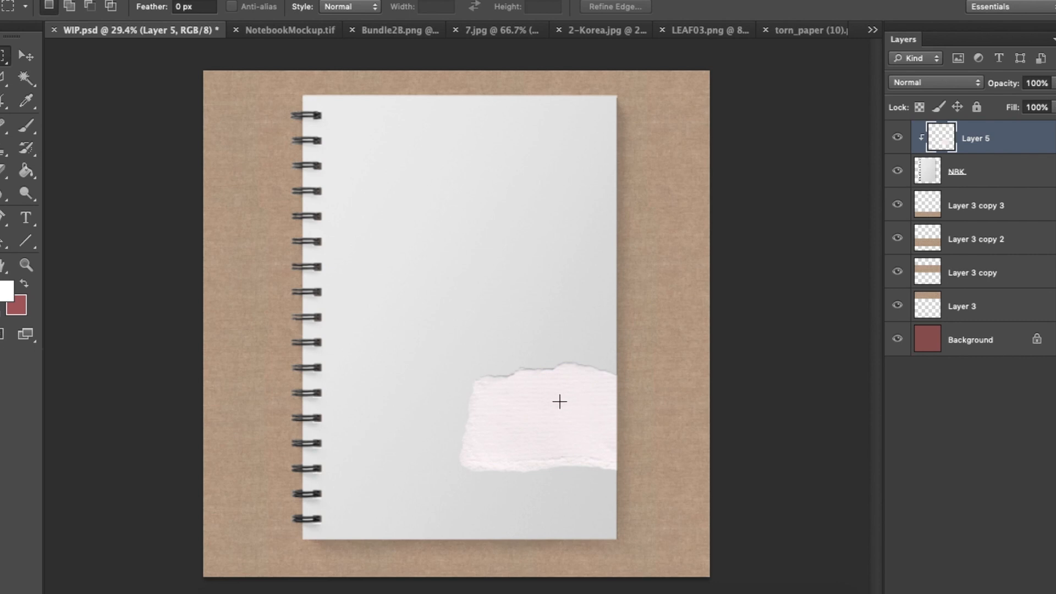
# Colorize the torn paper mustard yellow with Hue/Saturation, using a lightness of -31
pyautogui.press('super+u')
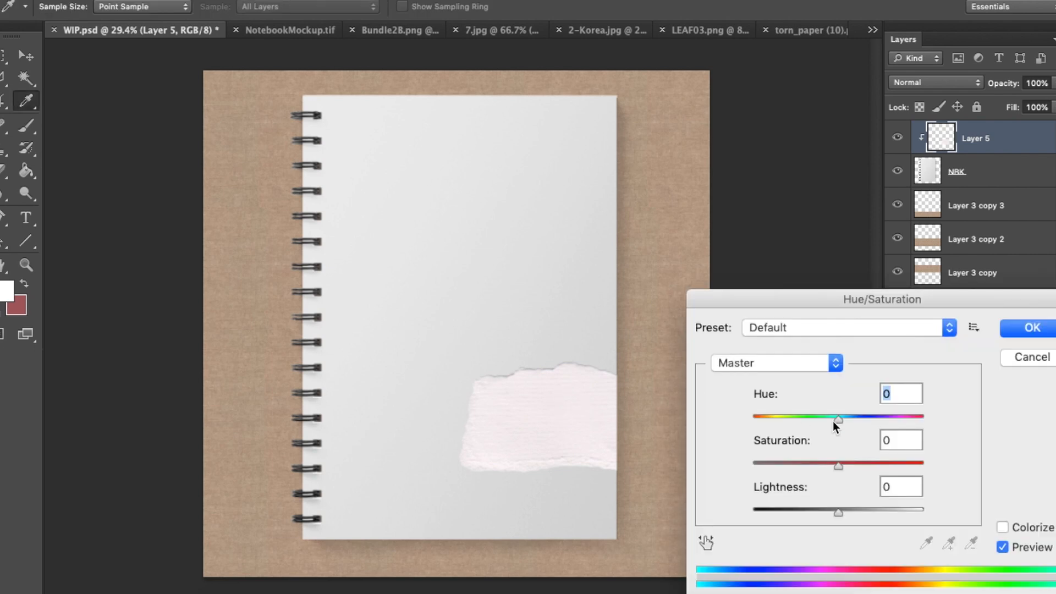
pyautogui.moveTo(838, 465); pyautogui.dragTo(799, 468)
pyautogui.moveTo(814, 513); pyautogui.dragTo(821, 512)
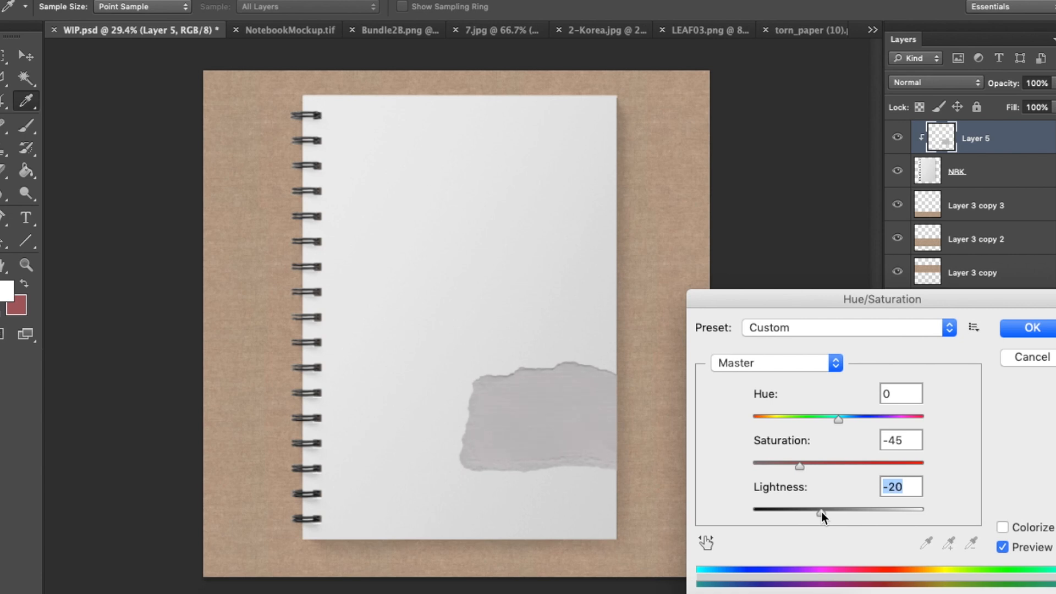
pyautogui.click(1004, 527)
pyautogui.moveTo(798, 503); pyautogui.dragTo(813, 506)
pyautogui.moveTo(836, 458); pyautogui.dragTo(856, 460)
pyautogui.click(773, 423)
pyautogui.moveTo(774, 422); pyautogui.dragTo(776, 421)
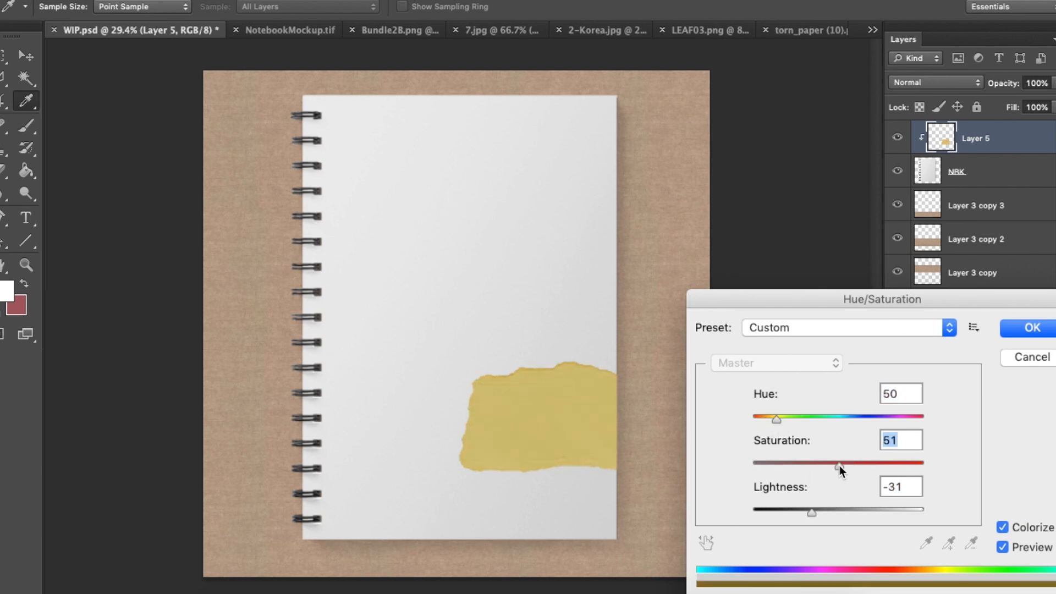
pyautogui.click(839, 466)
pyautogui.click(774, 424)
pyautogui.press('Return')
pyautogui.press('m')
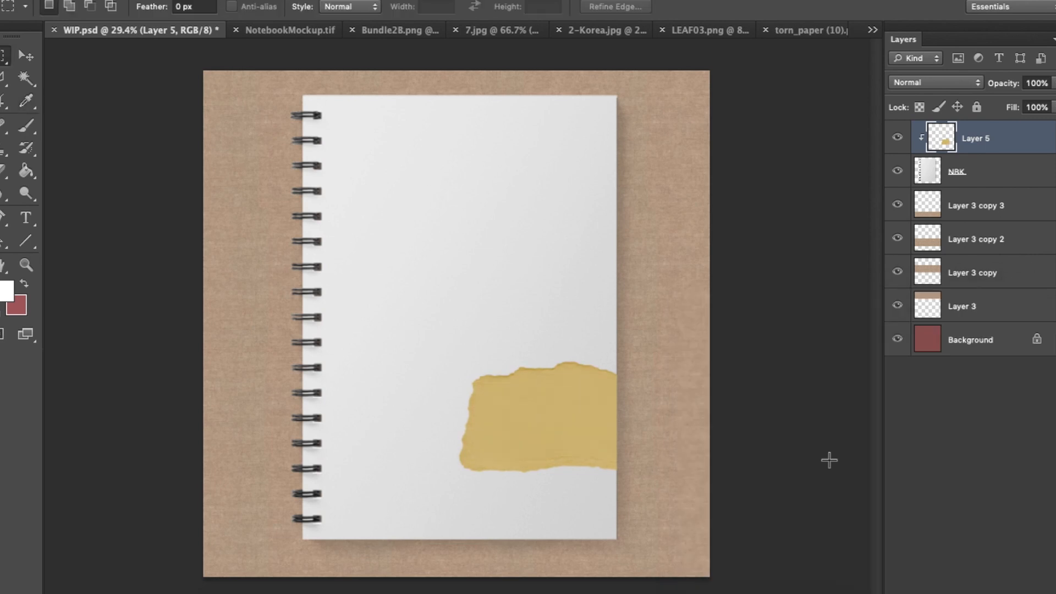
# Copy the leaf branch from LEAF03.png into WIP.psd as a clipped layer above the torn paper
pyautogui.click(731, 25)
pyautogui.moveTo(473, 222); pyautogui.dragTo(432, 150)
pyautogui.moveTo(462, 310); pyautogui.dragTo(441, 139)
pyautogui.moveTo(485, 395); pyautogui.dragTo(462, 208)
# Scale the leaf branch down until it fits the notebook page and place it near the page's upper right edge
pyautogui.press('super+t')
pyautogui.moveTo(528, 425); pyautogui.dragTo(522, 217)
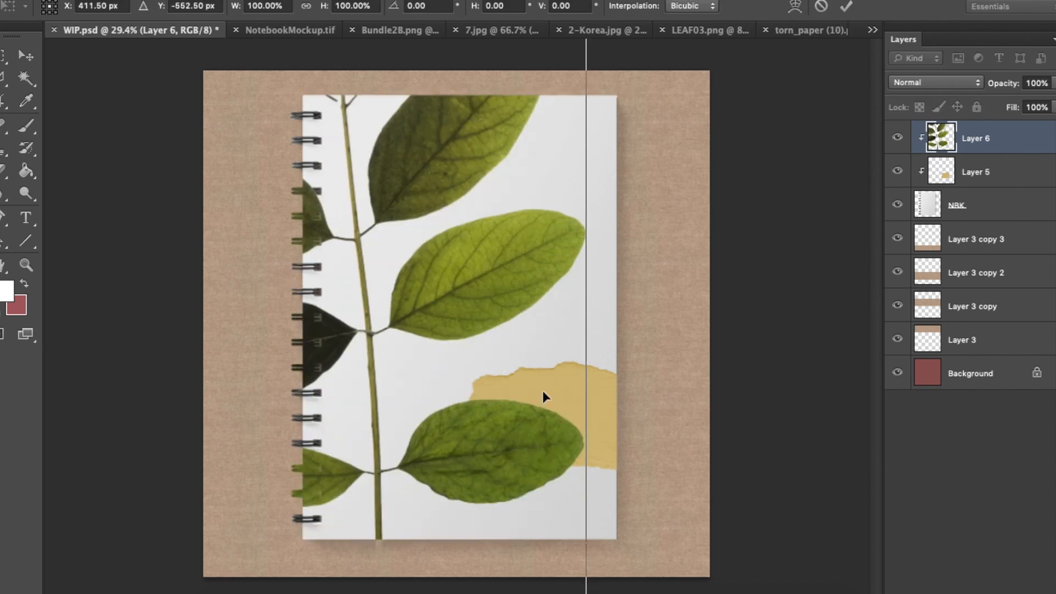
pyautogui.scroll(-5, 542, 390)
pyautogui.moveTo(510, 447); pyautogui.dragTo(485, 329)
pyautogui.press('Return')
pyautogui.hotkey('ctrl', 't')
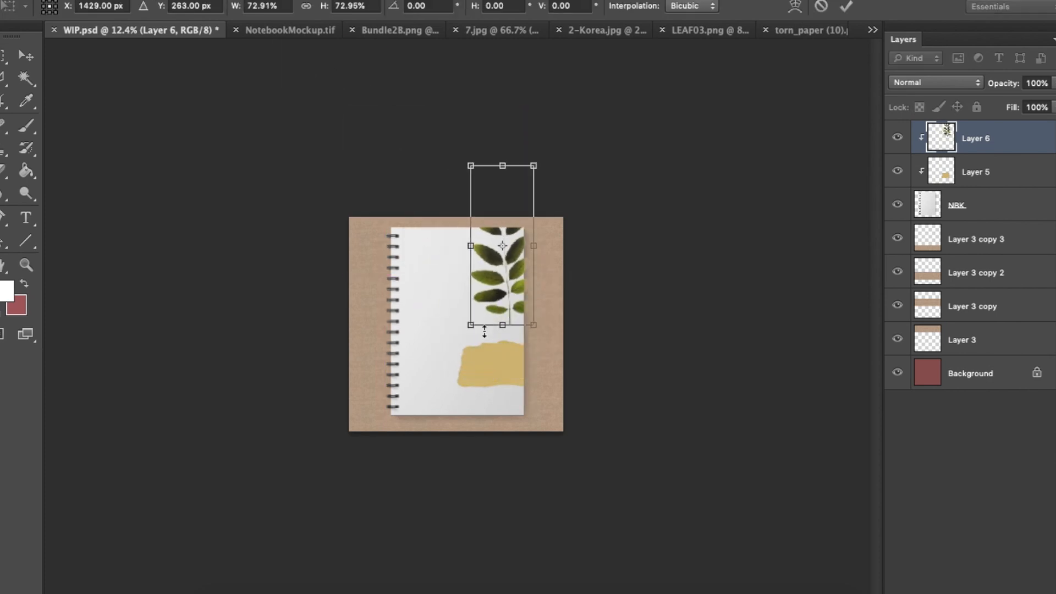
pyautogui.scroll(5, 485, 329)
pyautogui.scroll(-2, 485, 330)
pyautogui.press('Return')
# Move the leaf branch over the torn paper in the notebook's lower right corner and resize it to fit there
pyautogui.moveTo(540, 276); pyautogui.dragTo(578, 448)
pyautogui.hotkey('ctrl', 't')
pyautogui.moveTo(584, 511); pyautogui.dragTo(558, 501)
pyautogui.press('Return')
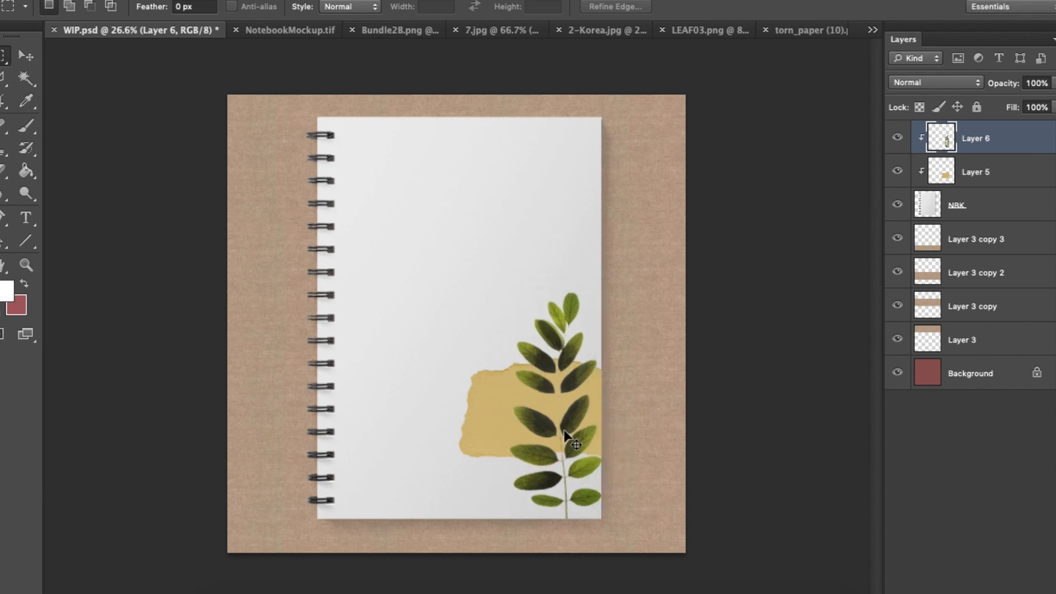
# Darken the leaf branch with Curves, mapping input 92 to output 83
pyautogui.hotkey('ctrl', 'm')
pyautogui.moveTo(817, 324); pyautogui.dragTo(815, 333)
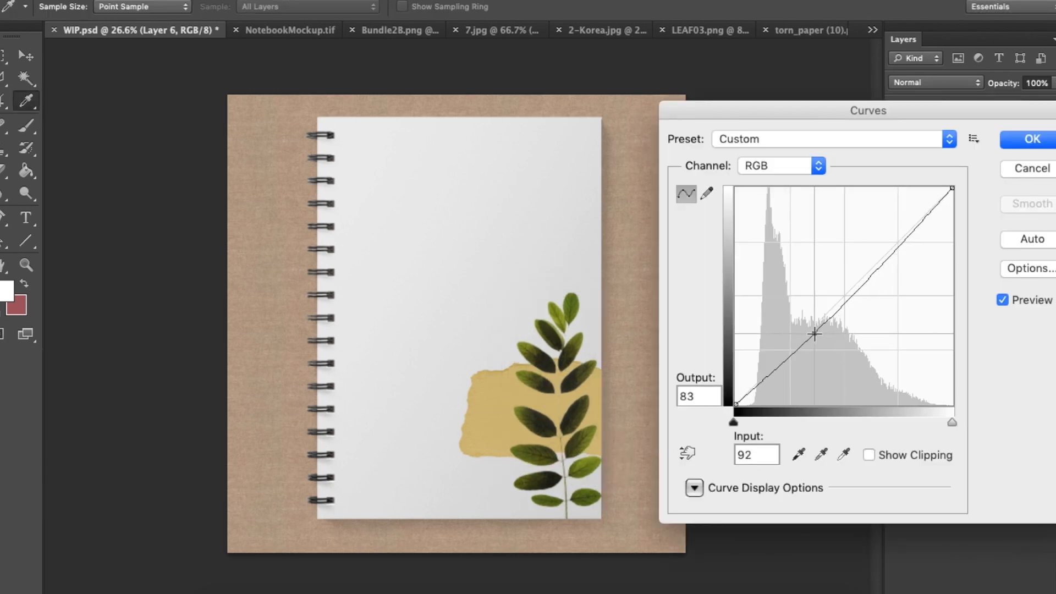
pyautogui.press('Return')
# Shrink the yellow torn paper and position it in the notebook's lower right corner behind the base of the leaf branch
pyautogui.scroll(3, 572, 443)
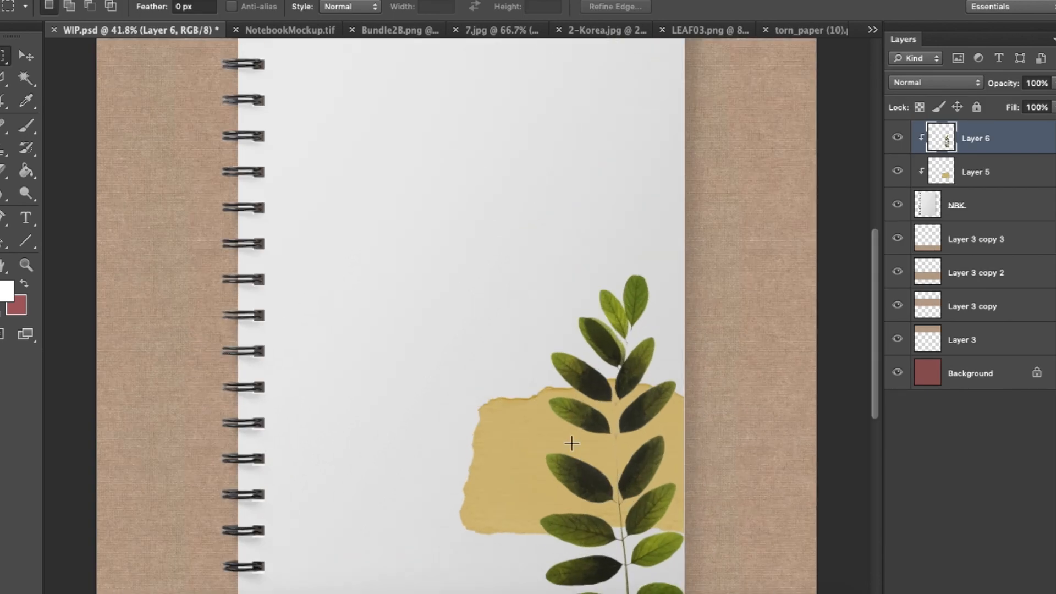
pyautogui.click(997, 164)
pyautogui.scroll(-3, 720, 278)
pyautogui.moveTo(653, 367); pyautogui.dragTo(648, 463)
pyautogui.hotkey('ctrl', 't')
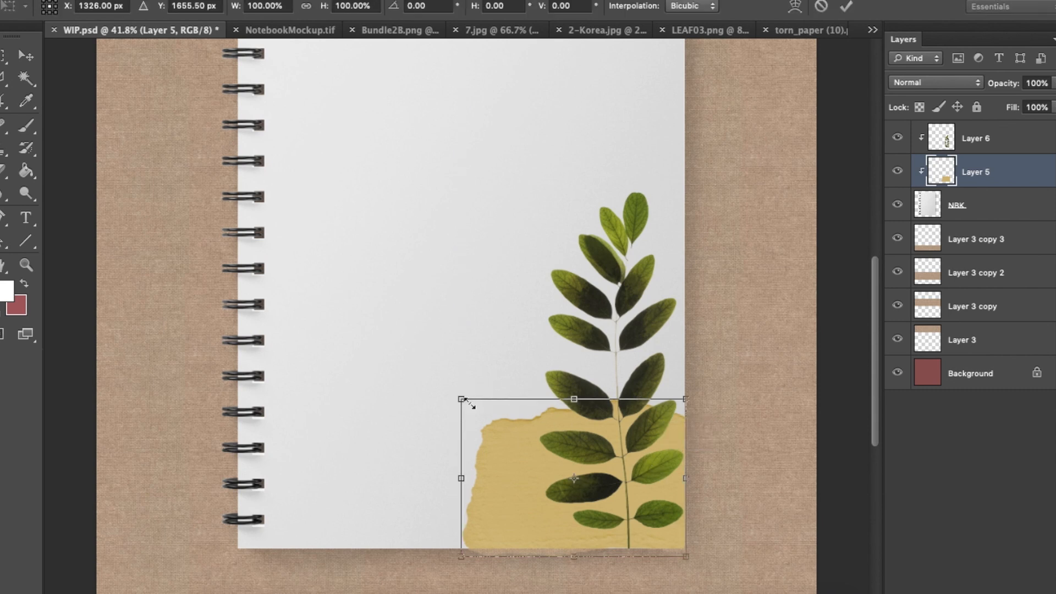
pyautogui.moveTo(467, 402); pyautogui.dragTo(499, 422)
pyautogui.moveTo(540, 478); pyautogui.dragTo(536, 461)
pyautogui.press('Return')
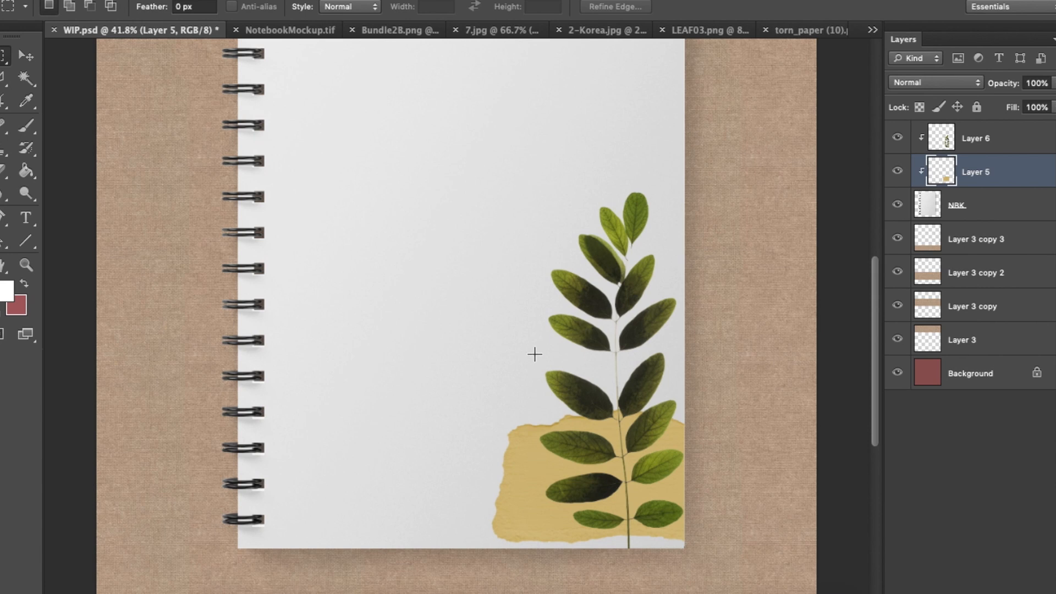
pyautogui.scroll(-2, 533, 383)
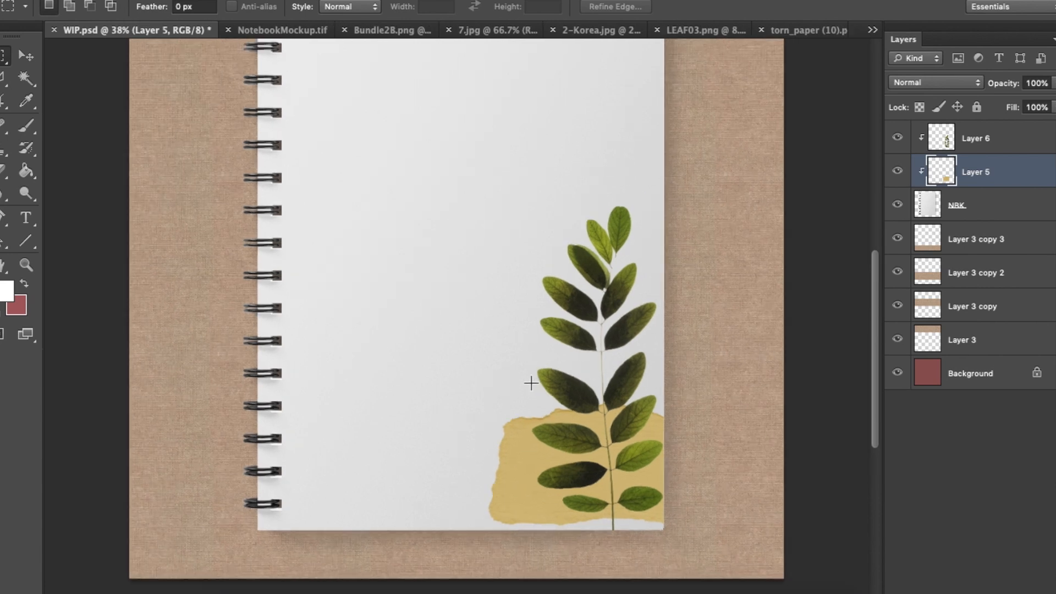
# In 2-Korea.jpg, outline the houses and hills with the Polygonal Lasso, leaving out most of the sky
pyautogui.click(705, 28)
pyautogui.click(800, 32)
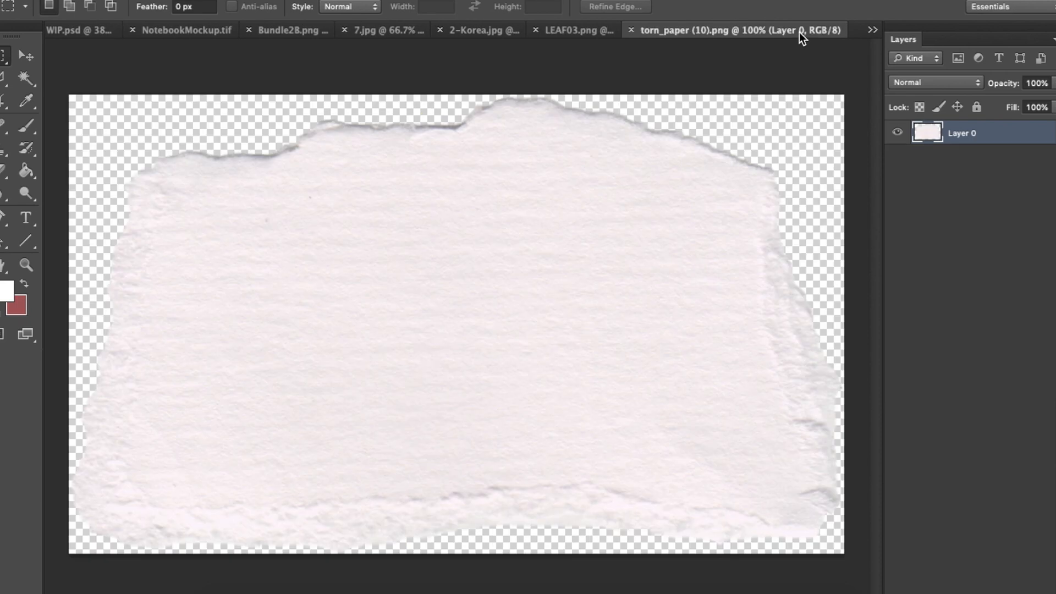
pyautogui.click(487, 33)
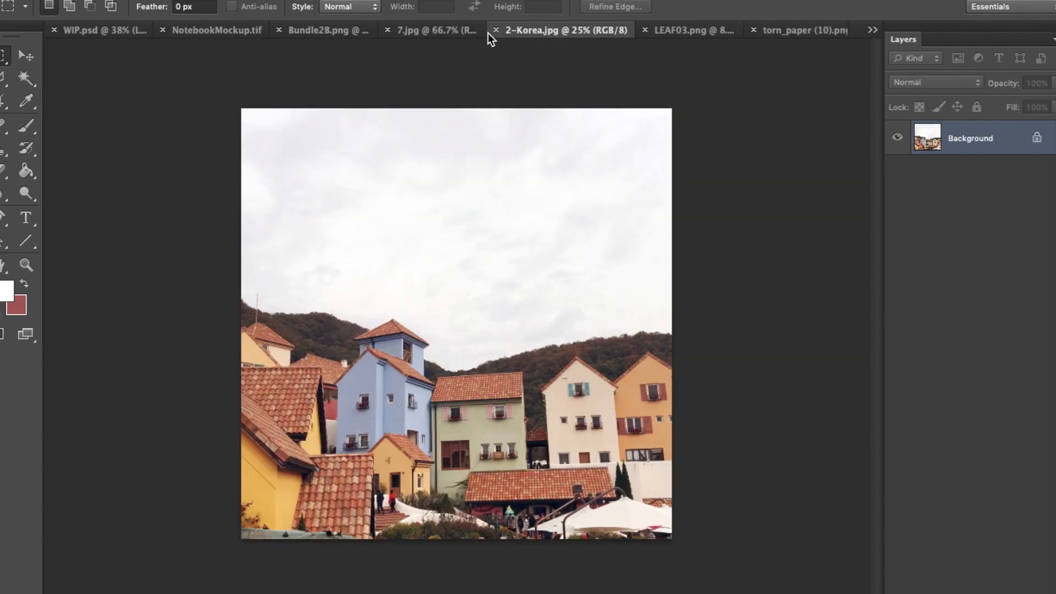
pyautogui.press('l')
pyautogui.click(251, 301)
pyautogui.click(270, 308)
pyautogui.click(319, 308)
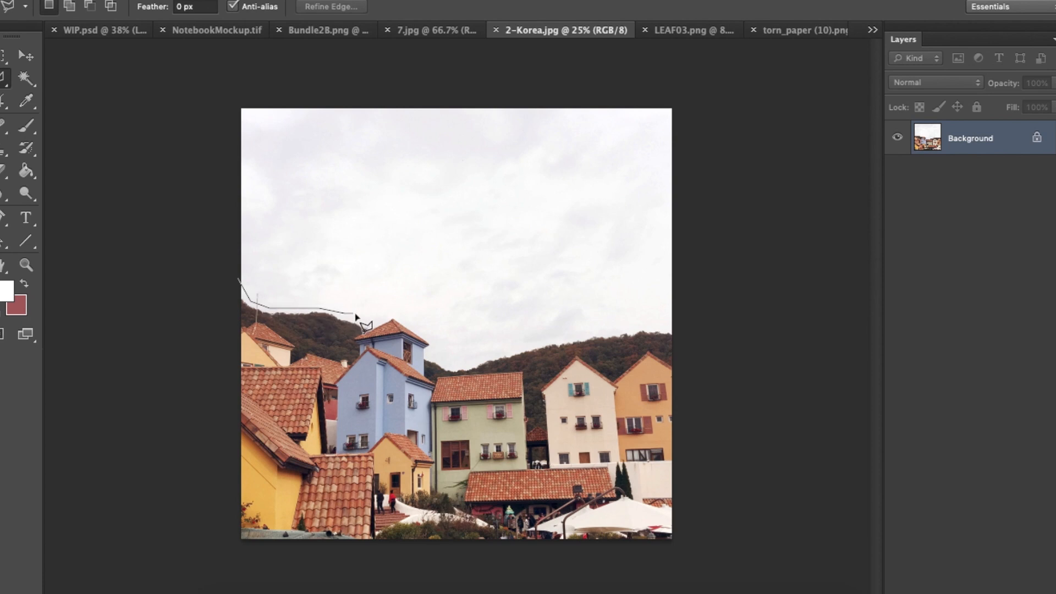
pyautogui.moveTo(383, 322); pyautogui.dragTo(417, 325)
pyautogui.moveTo(460, 366)
pyautogui.mouseDown()
pyautogui.moveTo(578, 331)
pyautogui.moveTo(663, 326)
pyautogui.mouseUp()
pyautogui.moveTo(675, 427)
pyautogui.mouseDown()
pyautogui.moveTo(677, 556)
pyautogui.moveTo(228, 559)
pyautogui.moveTo(238, 549)
pyautogui.mouseUp()
# Copy the selected village cut-out into WIP.psd and scale it down on the notebook page
pyautogui.moveTo(242, 367)
pyautogui.mouseDown()
pyautogui.moveTo(115, 126)
pyautogui.moveTo(99, 30)
pyautogui.moveTo(308, 286)
pyautogui.moveTo(411, 352)
pyautogui.moveTo(300, 351)
pyautogui.mouseUp()
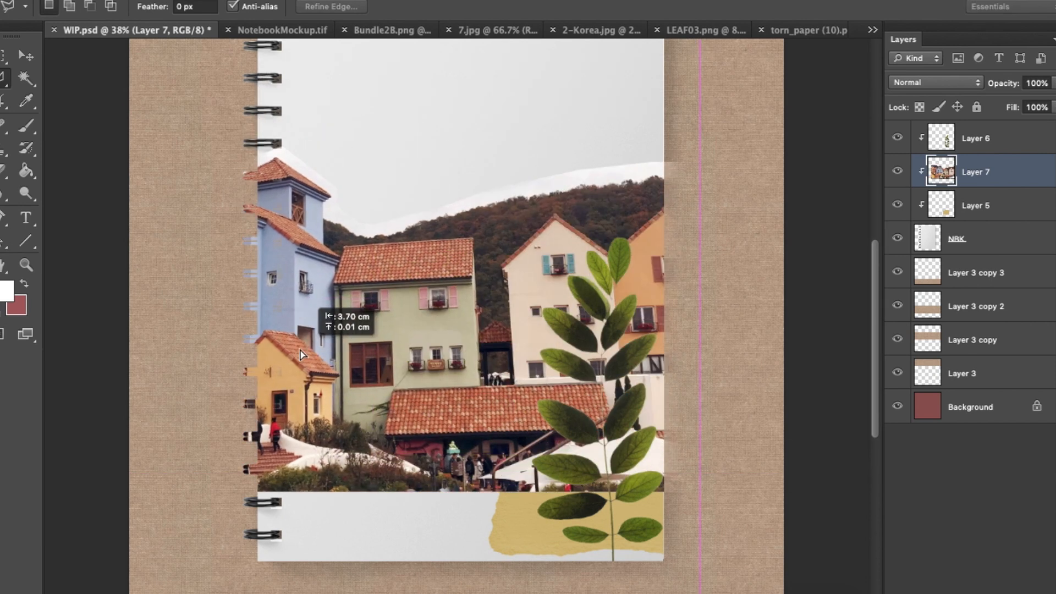
pyautogui.hotkey('ctrl', 't')
pyautogui.moveTo(663, 484); pyautogui.dragTo(575, 176)
pyautogui.press('Return')
pyautogui.scroll(3, 572, 178)
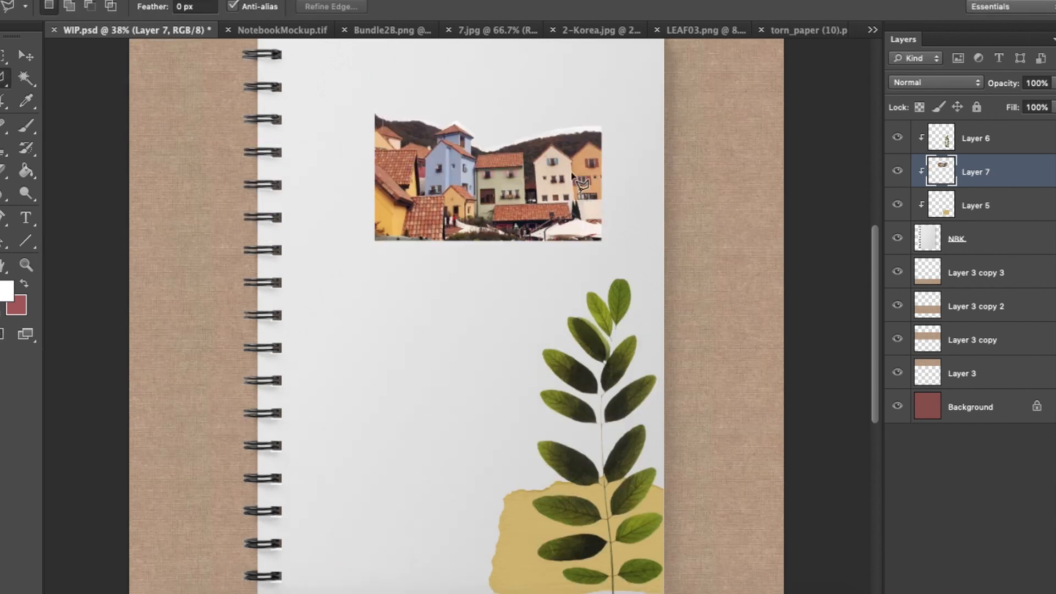
# Move the village photo to the bottom of the notebook page and fine-tune its size
pyautogui.moveTo(520, 226); pyautogui.dragTo(450, 447)
pyautogui.hotkey('ctrl', 't')
pyautogui.moveTo(510, 473)
pyautogui.mouseDown()
pyautogui.moveTo(536, 489)
pyautogui.moveTo(509, 462)
pyautogui.mouseUp()
pyautogui.press('Return')
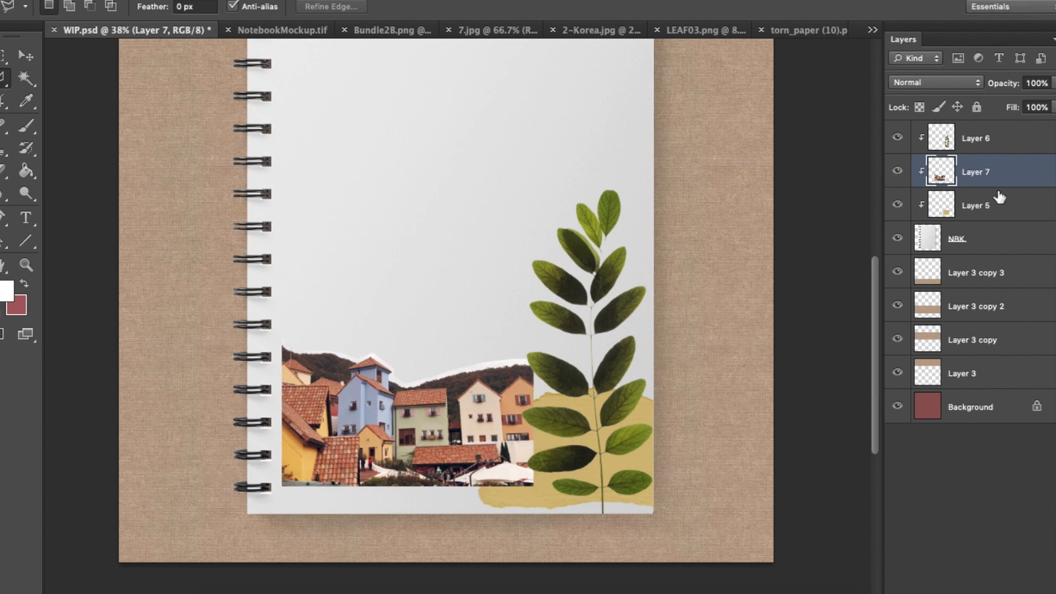
# Scale down the leaf branch and reposition it near the page's right edge
pyautogui.click(1007, 135)
pyautogui.hotkey('ctrl', 't')
pyautogui.moveTo(523, 197); pyautogui.dragTo(553, 247)
pyautogui.moveTo(577, 308); pyautogui.dragTo(570, 236)
pyautogui.press('Return')
# Move the village photo right over the leaf branch's base and stack its layer above the branch
pyautogui.press('l')
pyautogui.click(987, 175)
pyautogui.moveTo(482, 408); pyautogui.dragTo(577, 410)
pyautogui.moveTo(1010, 175); pyautogui.dragTo(1010, 137)
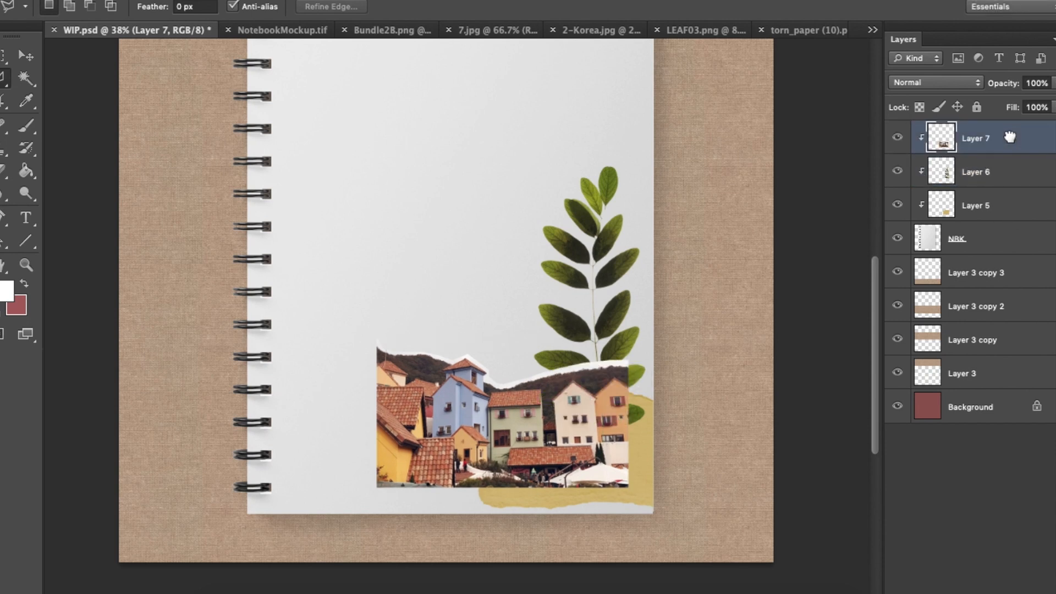
# Remove the white sky strip above the village with the Magic Wand and nudge the photo left
pyautogui.press('w')
pyautogui.click(594, 368)
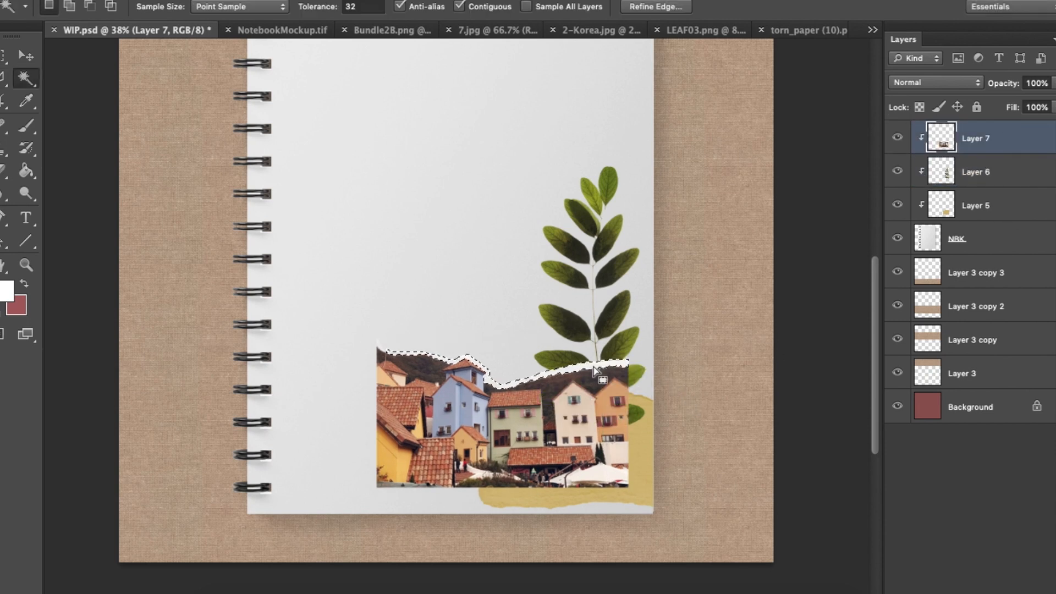
pyautogui.press('m')
pyautogui.hotkey('ctrl', 'd')
pyautogui.moveTo(633, 388); pyautogui.dragTo(601, 392)
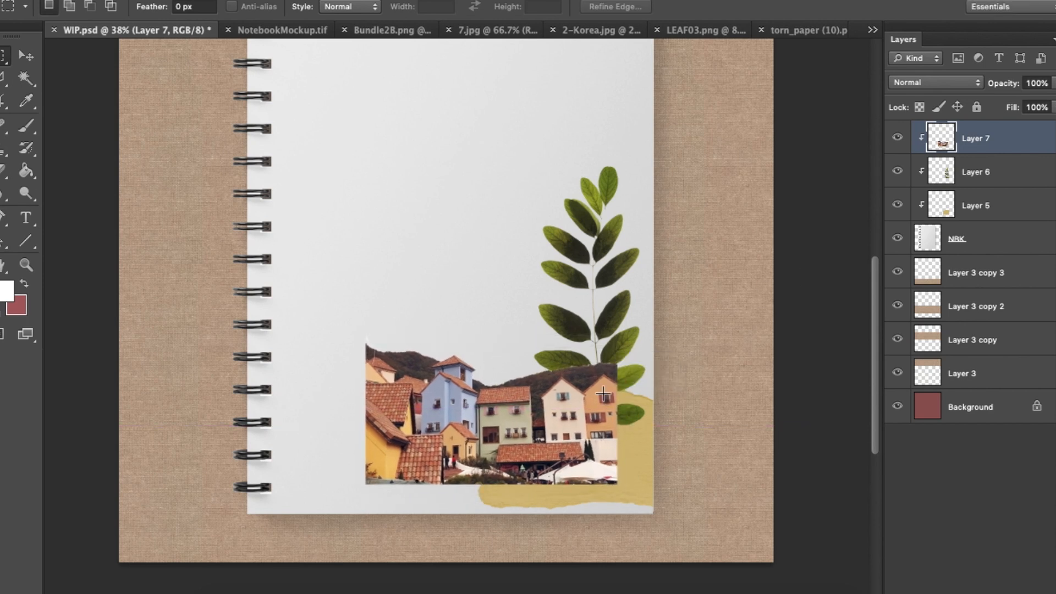
# Try the Multiply blend mode on the village photo and undo it
pyautogui.click(959, 82)
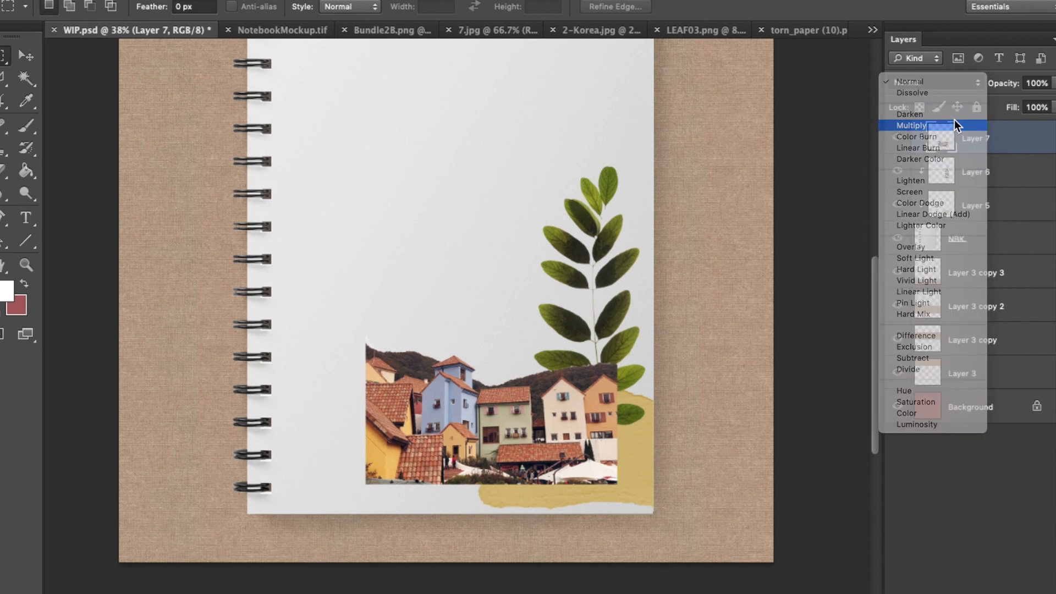
pyautogui.click(955, 120)
pyautogui.hotkey('ctrl', 'z')
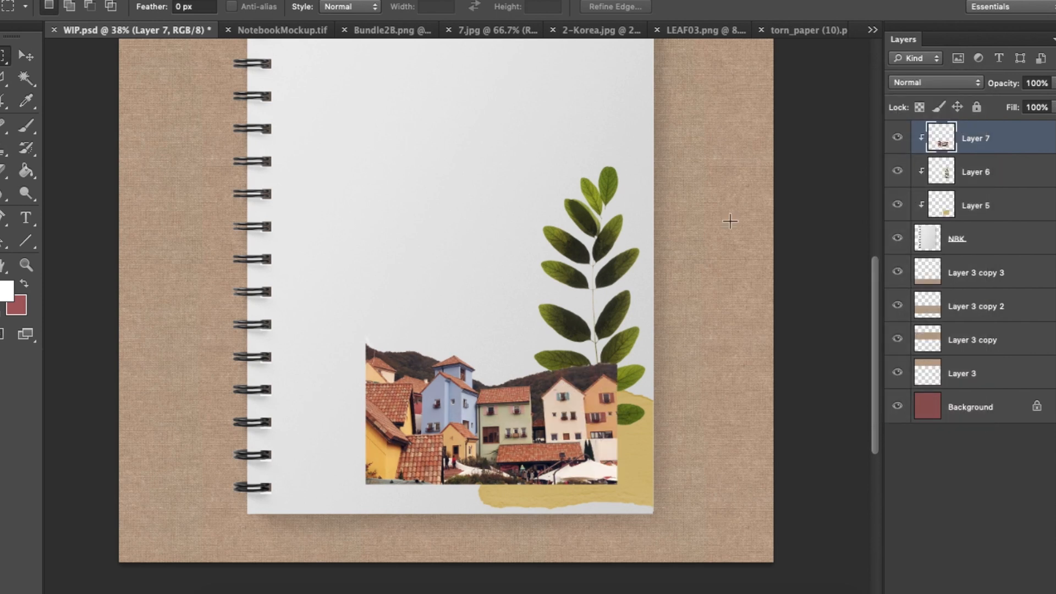
# Erase the pointed white remnant at the village photo's upper left corner
pyautogui.press('e')
pyautogui.click(357, 370)
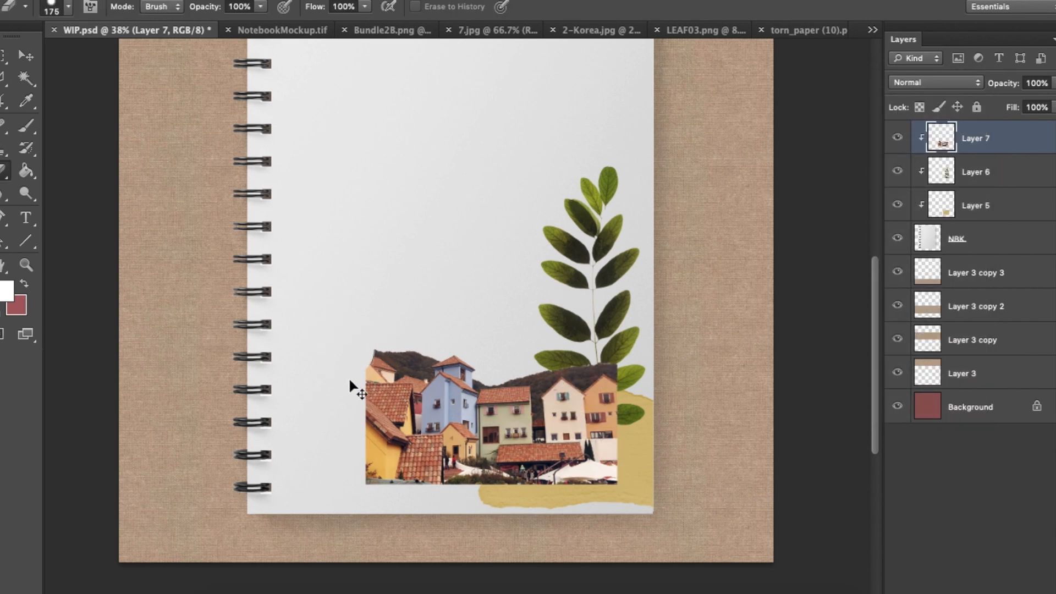
# Try a brush dot in orange sampled from a house at the photo's upper left corner and undo it
pyautogui.press('b')
pyautogui.hotkey('ctrl', 'z')
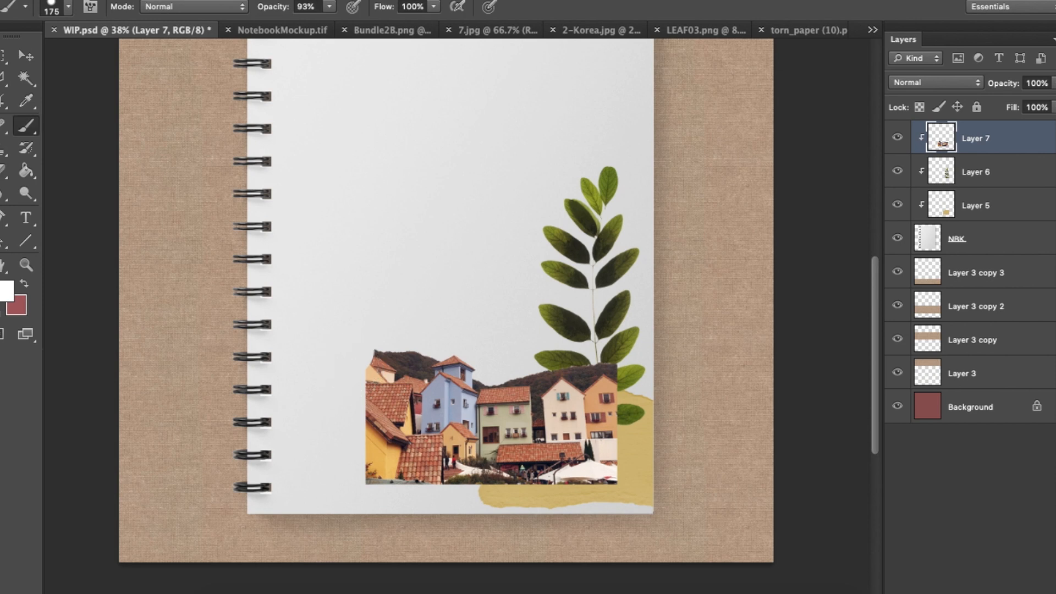
pyautogui.click(4, 292)
pyautogui.click(595, 393)
pyautogui.press('Return')
pyautogui.click(354, 359)
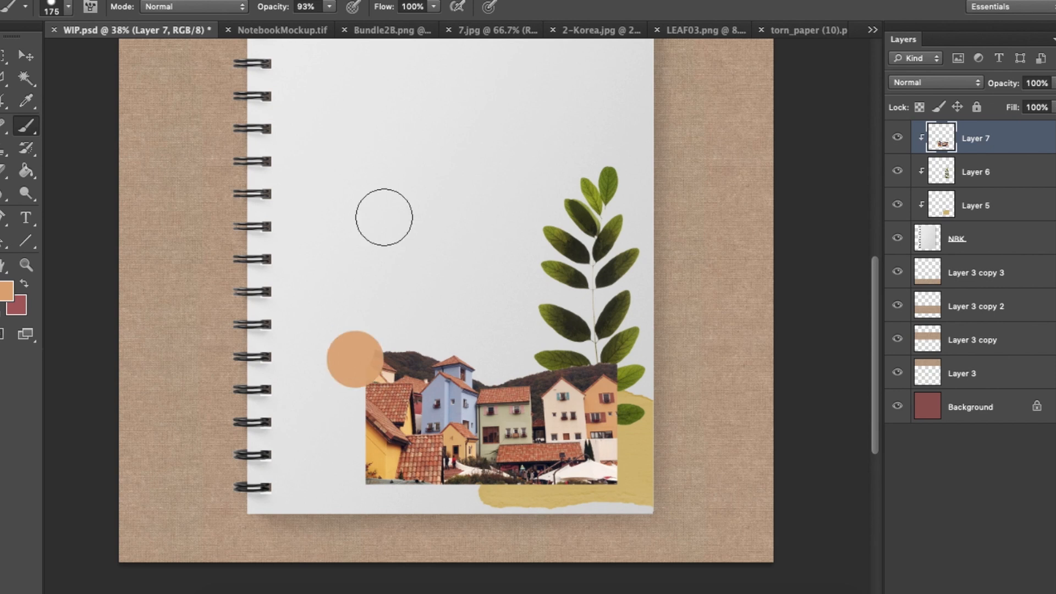
pyautogui.hotkey('ctrl', 'z')
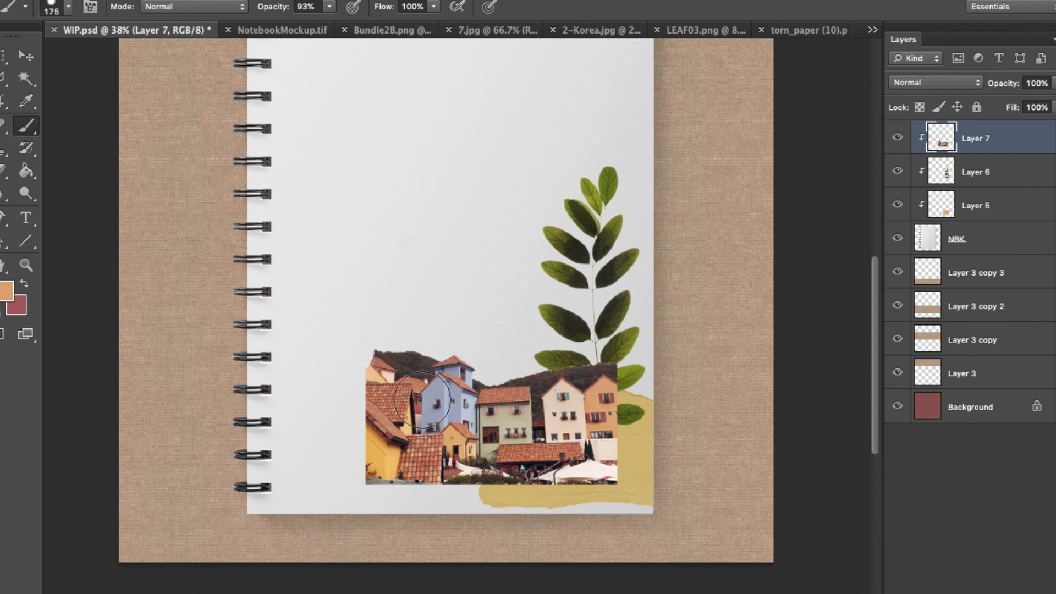
# Sample terracotta from a village roof and paint one round 175 px brush dot at the photo's upper left corner
pyautogui.click(8, 297)
pyautogui.click(389, 397)
pyautogui.press('Return')
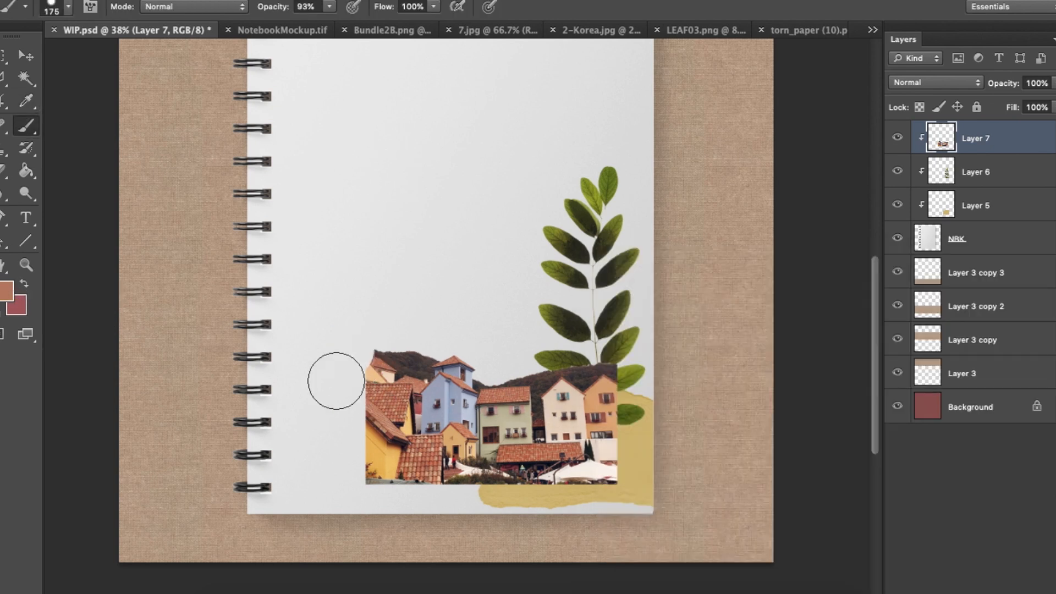
pyautogui.click(354, 356)
# Nudge the leaf branch about 0.20 cm right, toward the notebook page's edge
pyautogui.press('m')
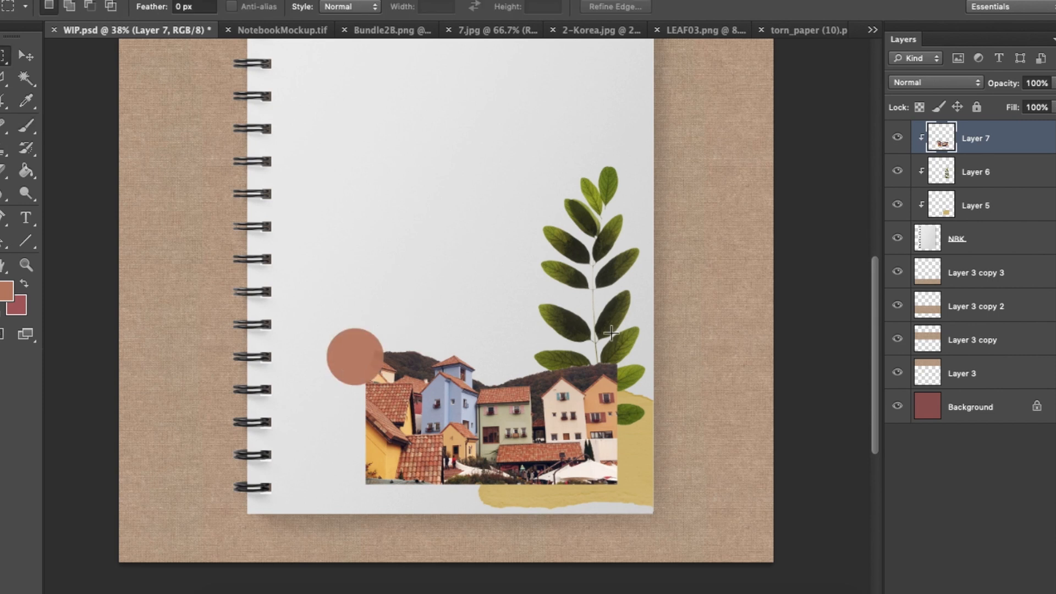
pyautogui.click(1027, 173)
pyautogui.moveTo(697, 275)
pyautogui.mouseDown()
pyautogui.moveTo(712, 265)
pyautogui.moveTo(702, 277)
pyautogui.mouseUp()
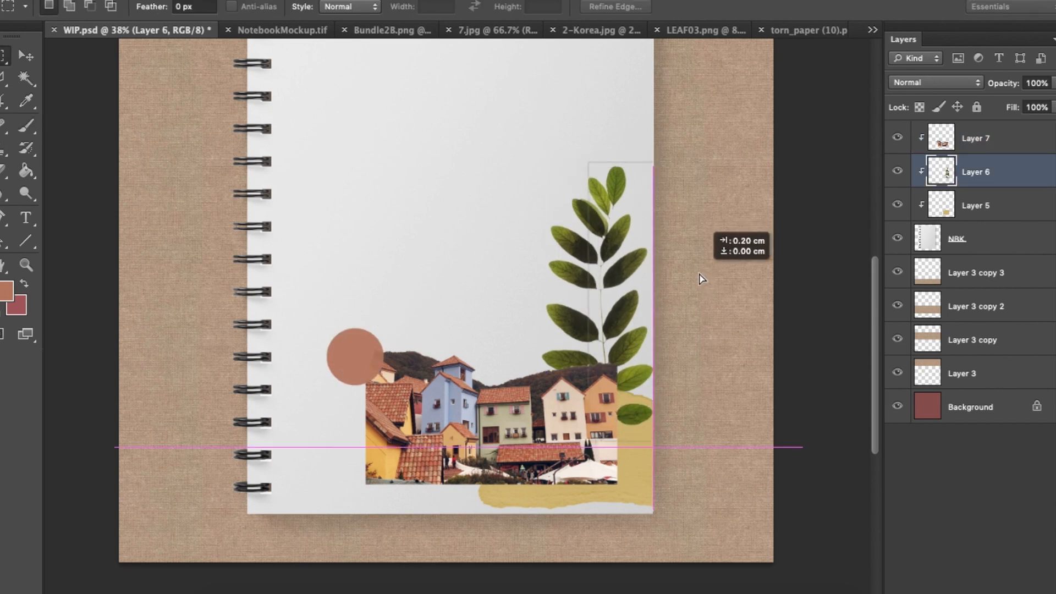
# Open LEAF11.png from the collage assets folder in Photoshop
pyautogui.click(229, 582)
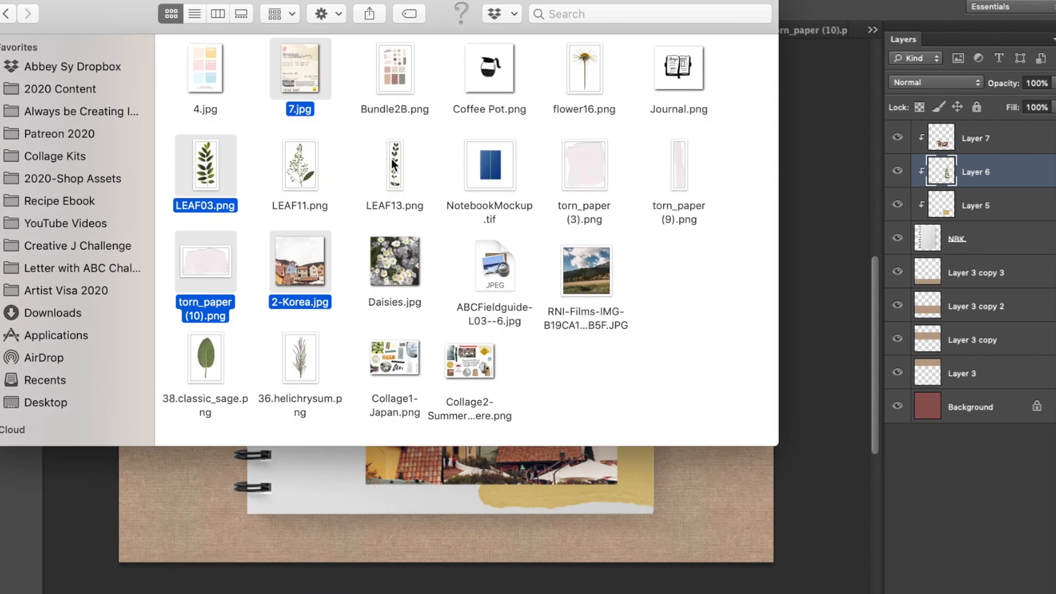
pyautogui.click(300, 169)
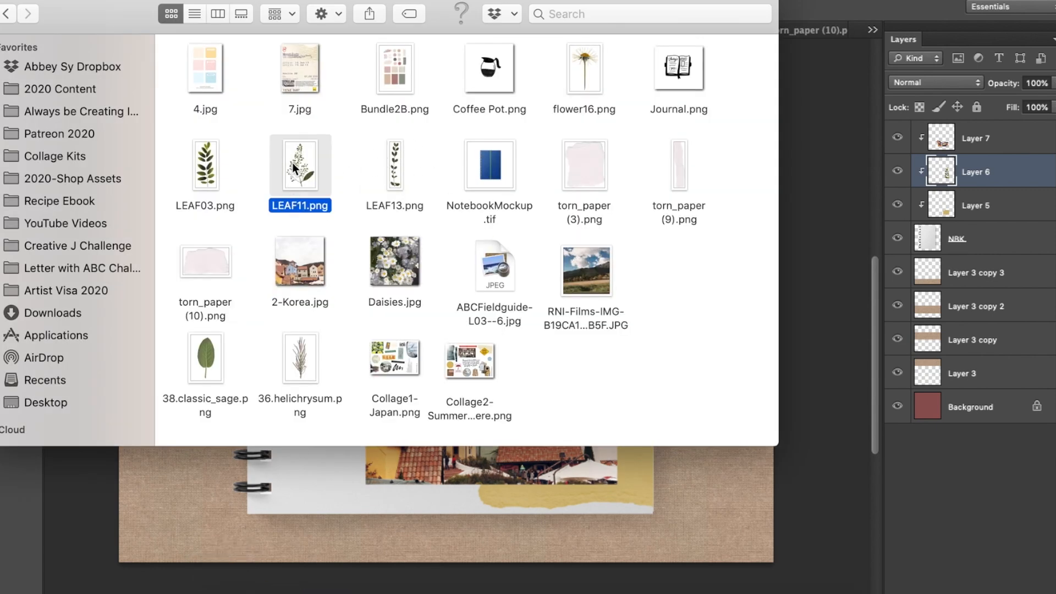
pyautogui.moveTo(300, 159); pyautogui.dragTo(517, 379)
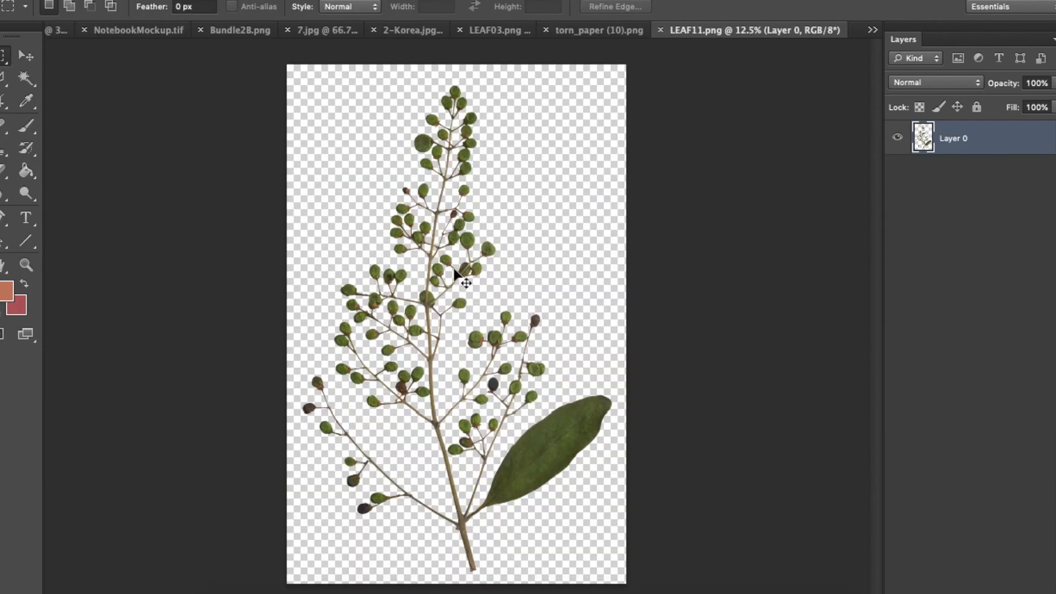
# Mute the berry branch in LEAF11.png with Hue/Saturation, using Hue +4 and Saturation -39
pyautogui.moveTo(456, 272); pyautogui.dragTo(440, 228)
pyautogui.press('super+u')
pyautogui.moveTo(838, 466); pyautogui.dragTo(805, 461)
pyautogui.moveTo(838, 419)
pyautogui.mouseDown()
pyautogui.moveTo(764, 417)
pyautogui.moveTo(841, 421)
pyautogui.mouseUp()
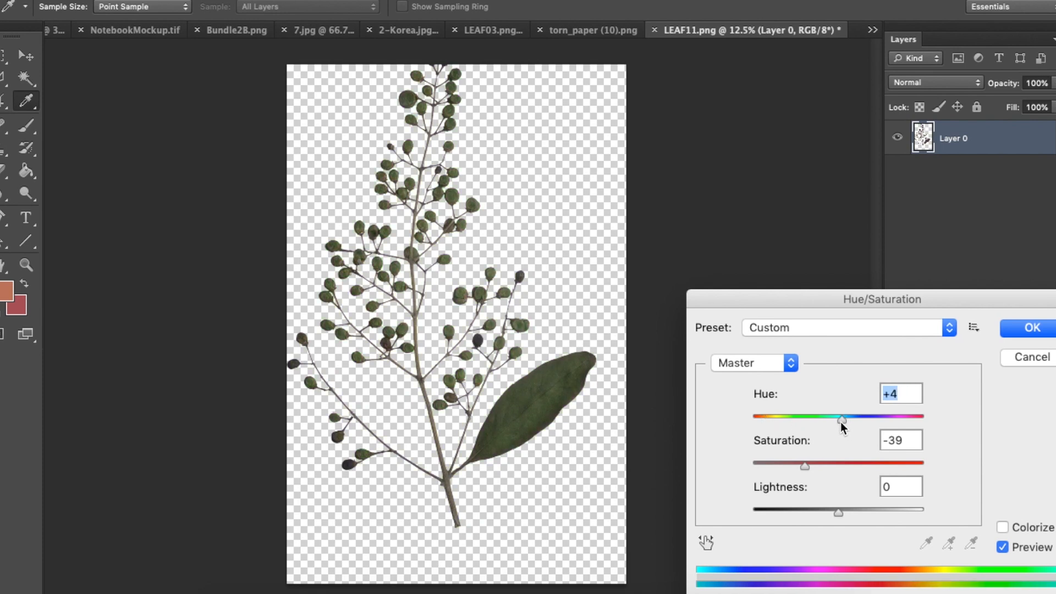
pyautogui.press('Return')
# Bring the muted berry branch into WIP.psd and scale it down to a fraction of its size
pyautogui.press('m')
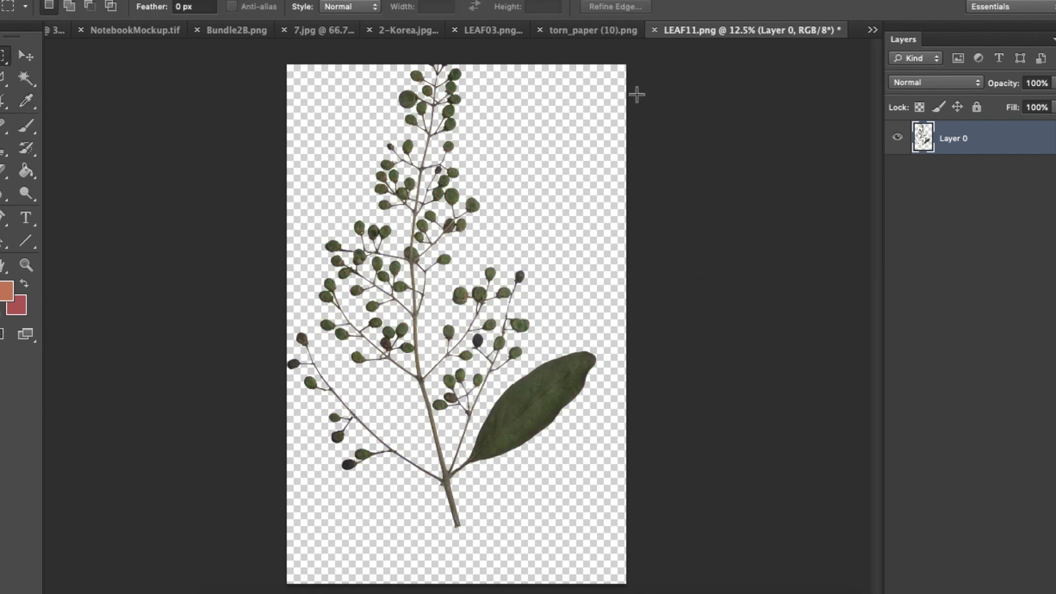
pyautogui.moveTo(418, 208); pyautogui.dragTo(385, 244)
pyautogui.hotkey('ctrl', '-')
pyautogui.hotkey('ctrl', '-')
pyautogui.hotkey('ctrl', 't')
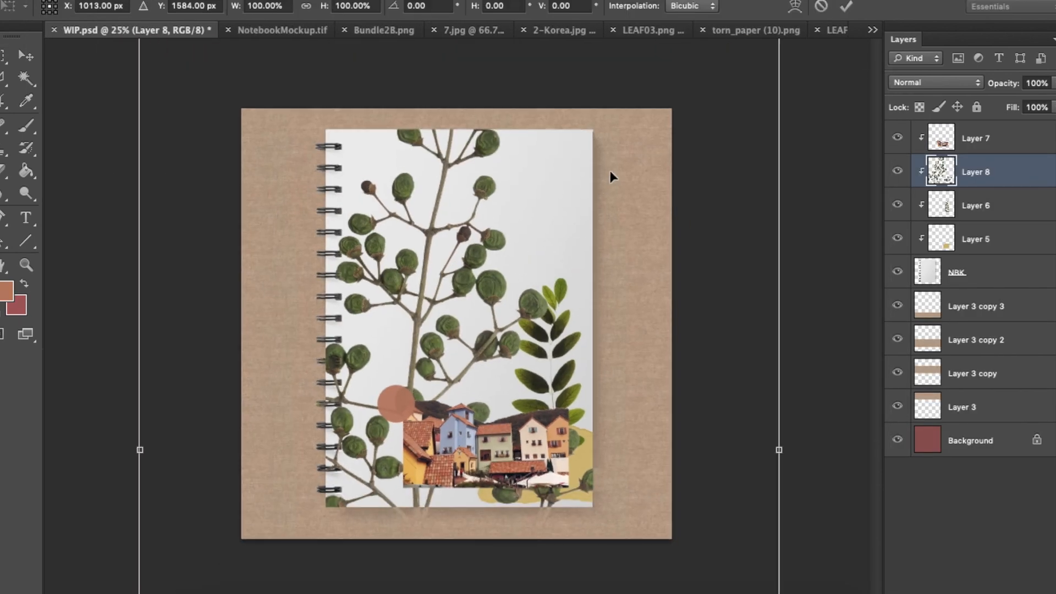
pyautogui.hotkey('ctrl', '-')
pyautogui.moveTo(649, 99); pyautogui.dragTo(428, 495)
pyautogui.press('Return')
# Place the berry branch behind the village photo's right end and resize it to overlap the leaf branch
pyautogui.moveTo(365, 509); pyautogui.dragTo(522, 260)
pyautogui.hotkey('ctrl', 't')
pyautogui.moveTo(426, 225); pyautogui.dragTo(491, 300)
pyautogui.press('Return')
pyautogui.hotkey('ctrl', '+')
pyautogui.hotkey('ctrl', '+')
pyautogui.scroll(4, 491, 300)
pyautogui.moveTo(600, 353); pyautogui.dragTo(612, 322)
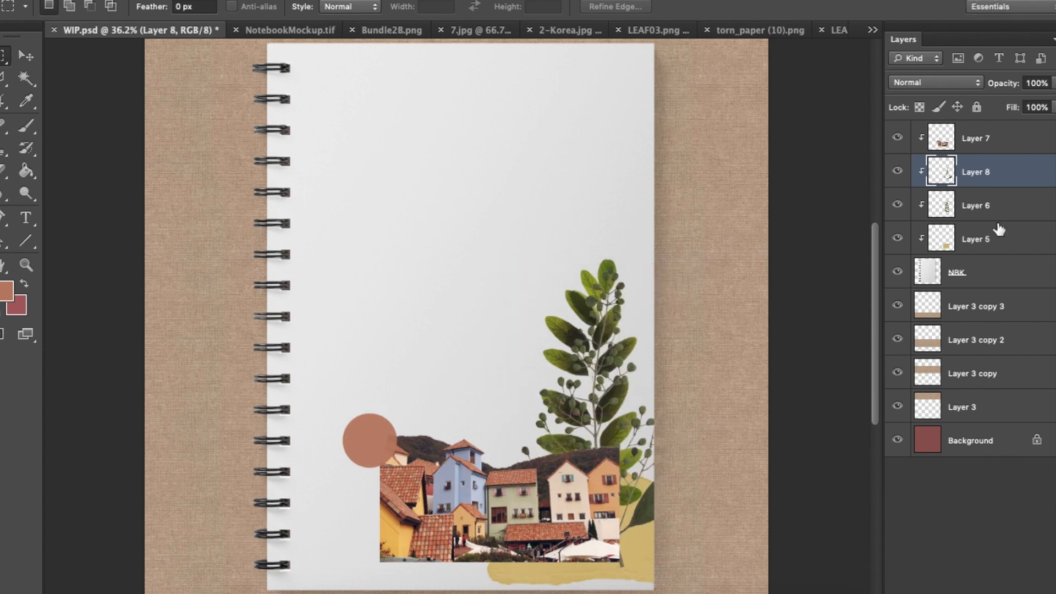
# Hide the leaf branch on Layer 6 and make the berry branch layer active
pyautogui.click(898, 206)
pyautogui.click(949, 206)
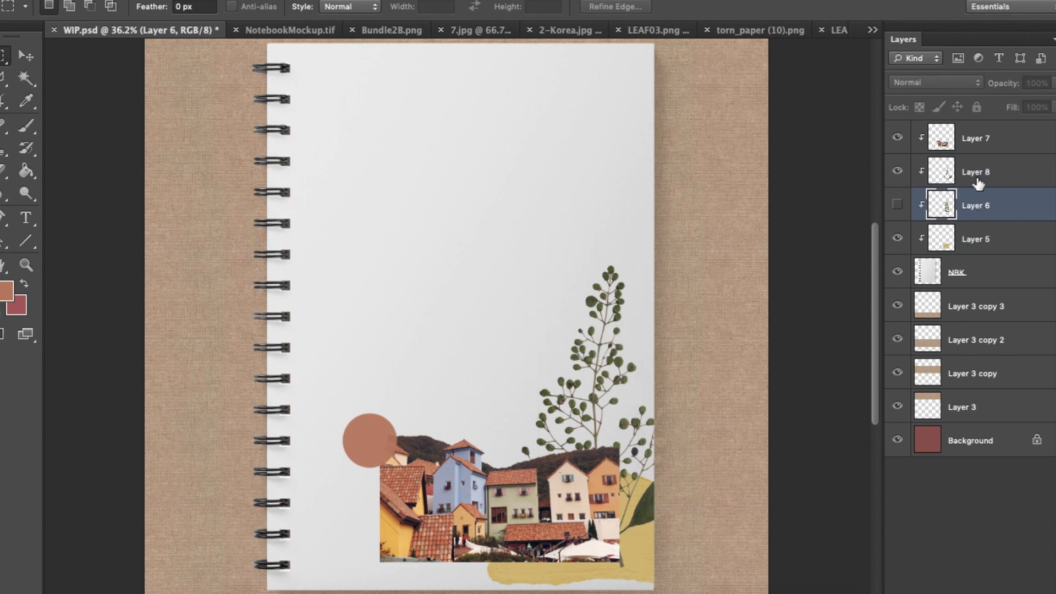
pyautogui.click(978, 183)
# Shift the berry branch slightly up and left and erase its large leaf beside the village photo
pyautogui.moveTo(693, 313)
pyautogui.mouseDown()
pyautogui.moveTo(658, 272)
pyautogui.moveTo(675, 293)
pyautogui.mouseUp()
pyautogui.press('e')
pyautogui.moveTo(664, 461)
pyautogui.mouseDown()
pyautogui.moveTo(631, 495)
pyautogui.moveTo(609, 460)
pyautogui.mouseUp()
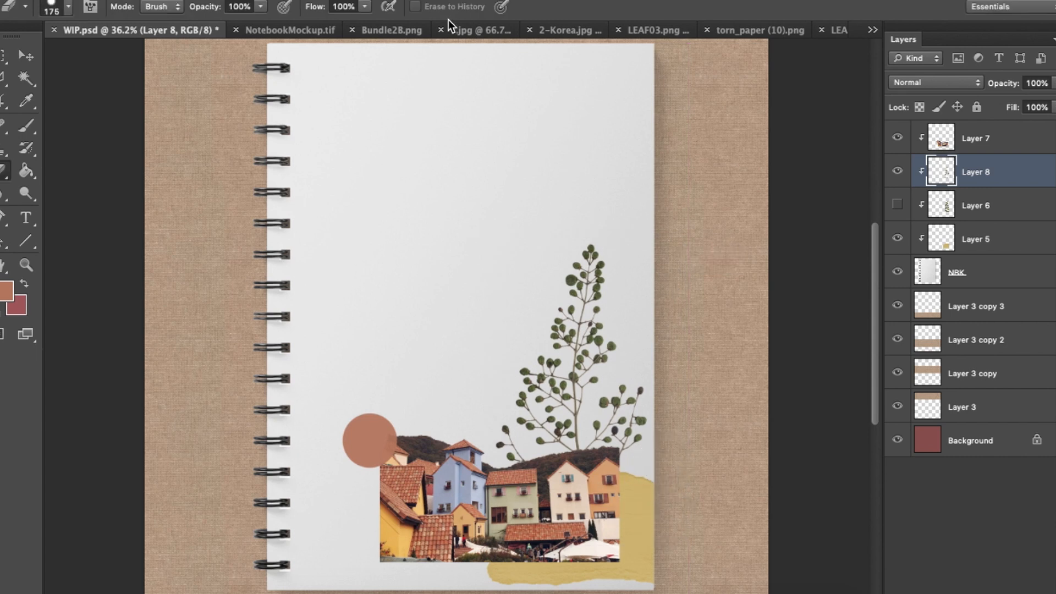
# Copy a rectangular section of the ticket in 7.jpg into WIP.psd, placing it behind the village photo's left side
pyautogui.click(461, 25)
pyautogui.press('m')
pyautogui.moveTo(267, 97)
pyautogui.mouseDown()
pyautogui.moveTo(434, 242)
pyautogui.moveTo(616, 439)
pyautogui.mouseUp()
pyautogui.moveTo(417, 253)
pyautogui.mouseDown()
pyautogui.moveTo(112, 33)
pyautogui.moveTo(445, 281)
pyautogui.moveTo(386, 462)
pyautogui.moveTo(390, 446)
pyautogui.mouseUp()
# Set the ticket layer to Multiply and scale the ticket down from its upper right corner
pyautogui.click(949, 82)
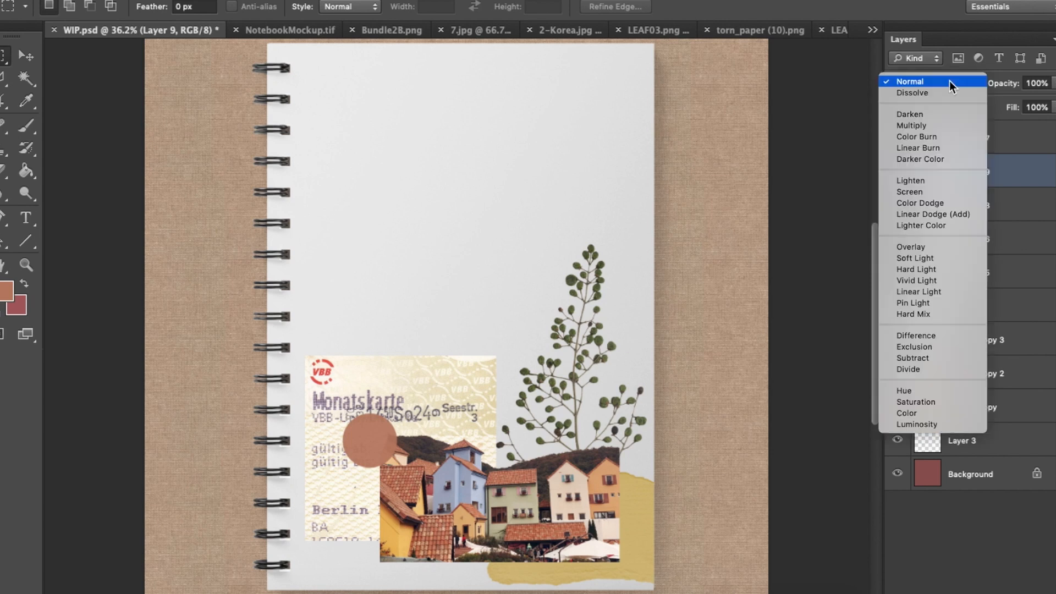
pyautogui.click(951, 126)
pyautogui.hotkey('ctrl', 't')
pyautogui.moveTo(492, 358); pyautogui.dragTo(459, 390)
pyautogui.press('Return')
# Adjust the ticket's midtones with Levels, keeping the white input level at 255
pyautogui.hotkey('ctrl', 'l')
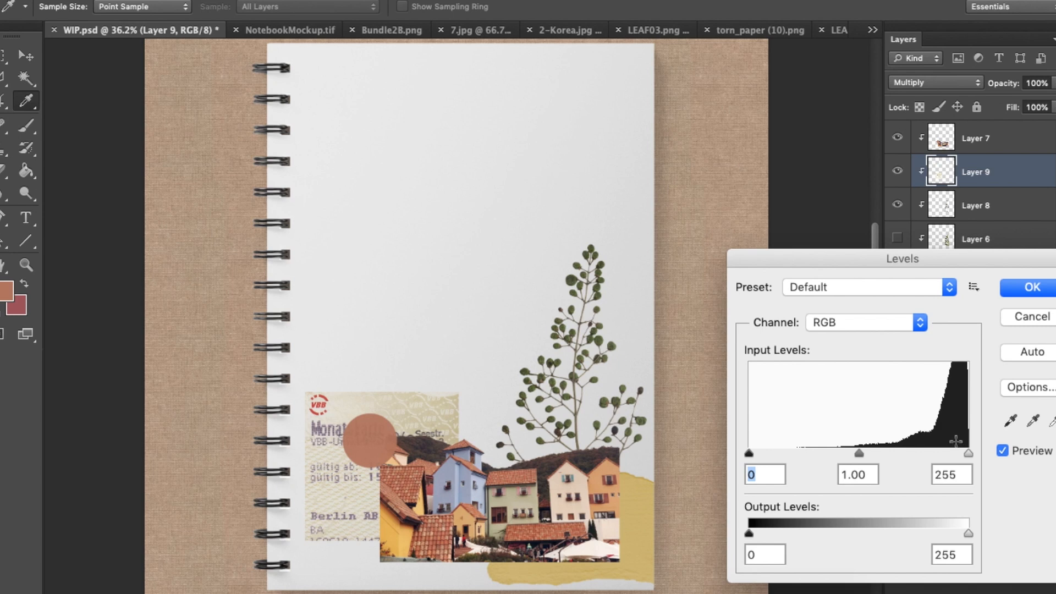
pyautogui.moveTo(949, 453); pyautogui.dragTo(974, 451)
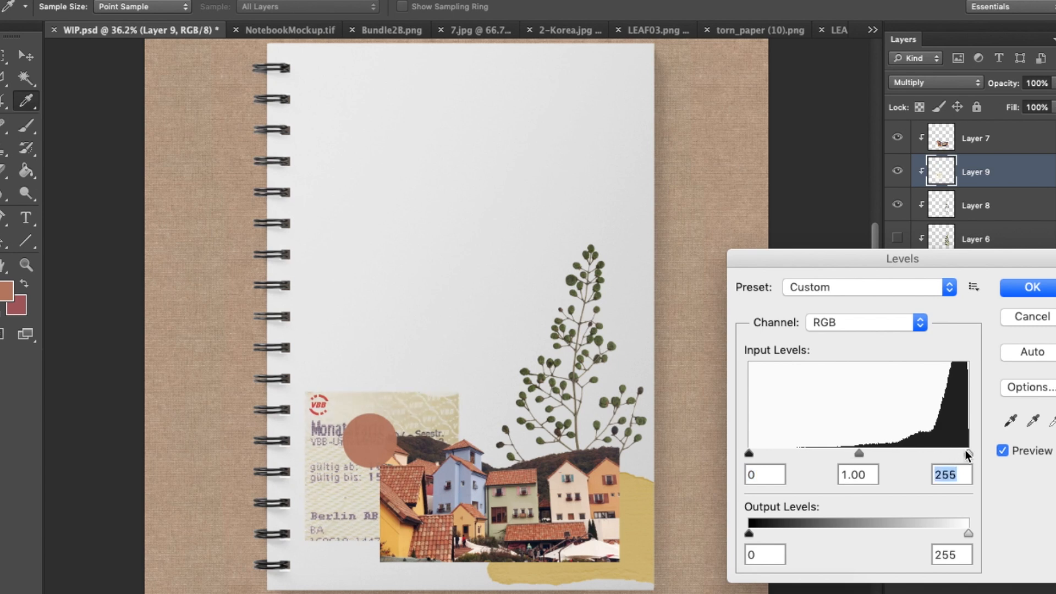
pyautogui.moveTo(838, 451); pyautogui.dragTo(842, 451)
pyautogui.press('Return')
# Add contrast to the ticket with Curves, mapping input 143 to output 148 and input 105 to output 102
pyautogui.hotkey('ctrl', 'm')
pyautogui.click(856, 278)
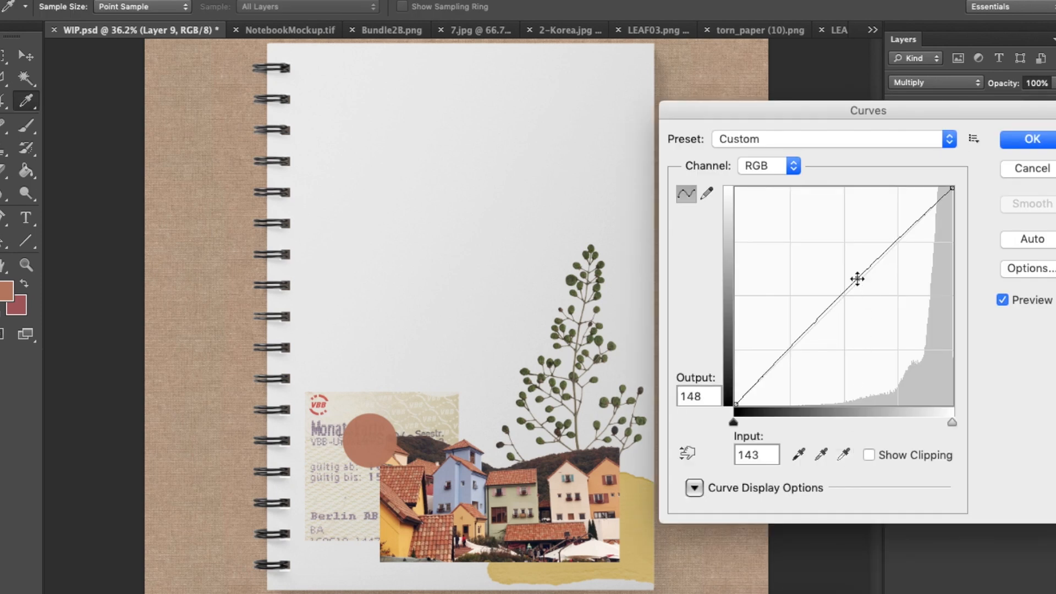
pyautogui.moveTo(828, 315); pyautogui.dragTo(825, 318)
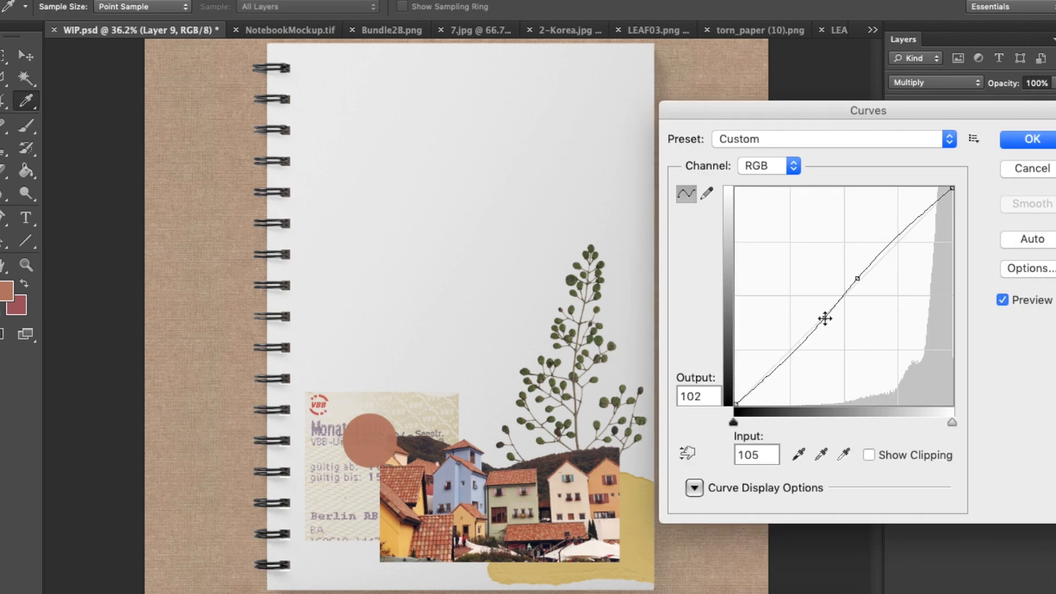
pyautogui.press('Return')
# Delete the ticket's top strip with the VBB logo and move the trimmed ticket up beside the village photo
pyautogui.press('m')
pyautogui.moveTo(298, 379); pyautogui.dragTo(474, 416)
pyautogui.press('Delete')
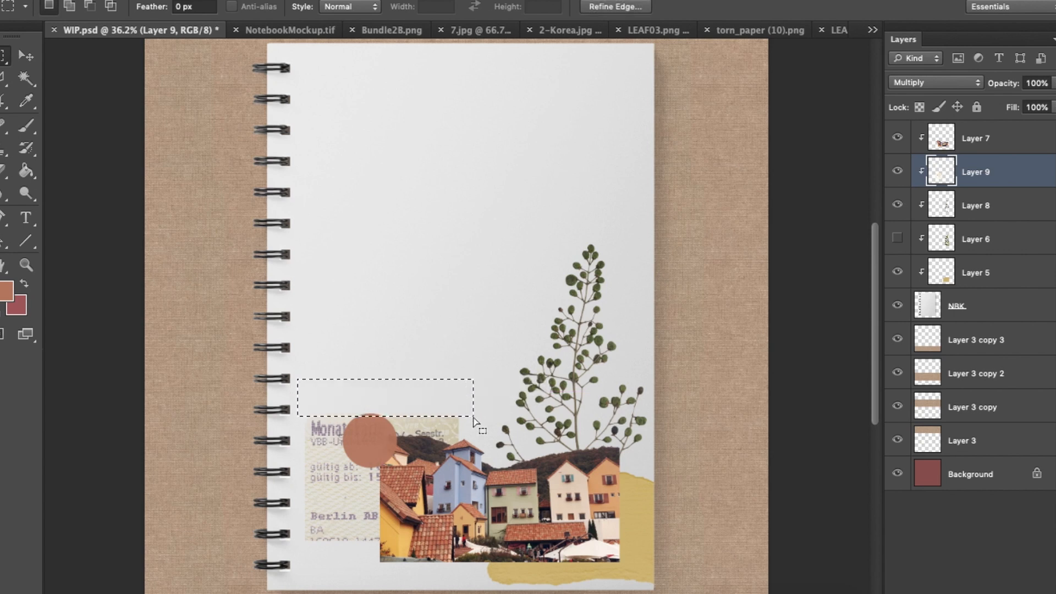
pyautogui.hotkey('ctrl', 'd')
pyautogui.moveTo(406, 436); pyautogui.dragTo(400, 402)
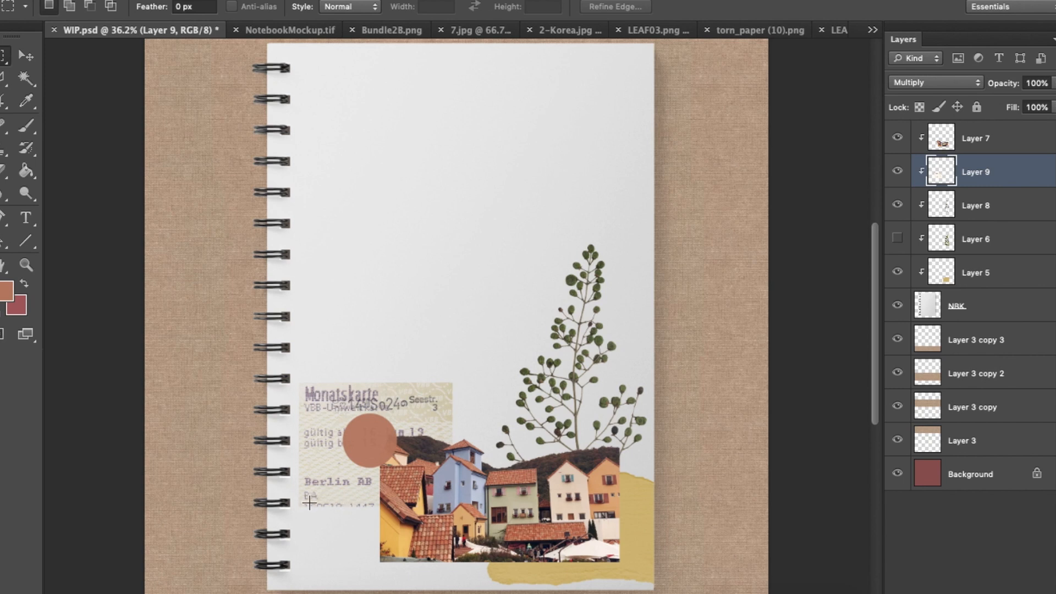
pyautogui.scroll(2, 480, 313)
pyautogui.scroll(-5, 480, 313)
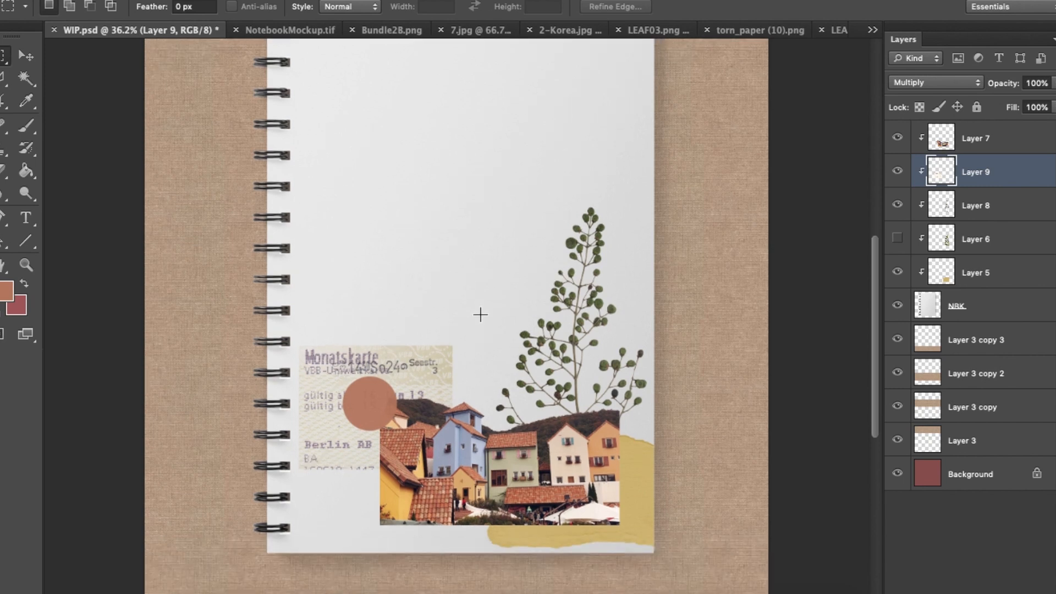
# Copy the dusty pink scribble stroke from Bundle2B.png into WIP.psd as a clipped layer beside the village photo
pyautogui.press('b')
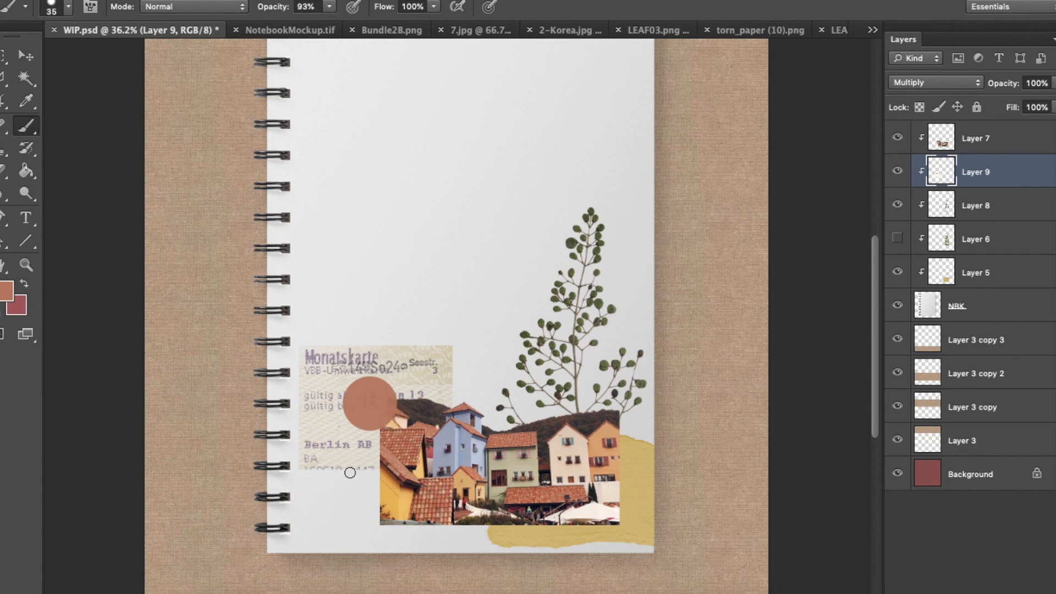
pyautogui.click(566, 32)
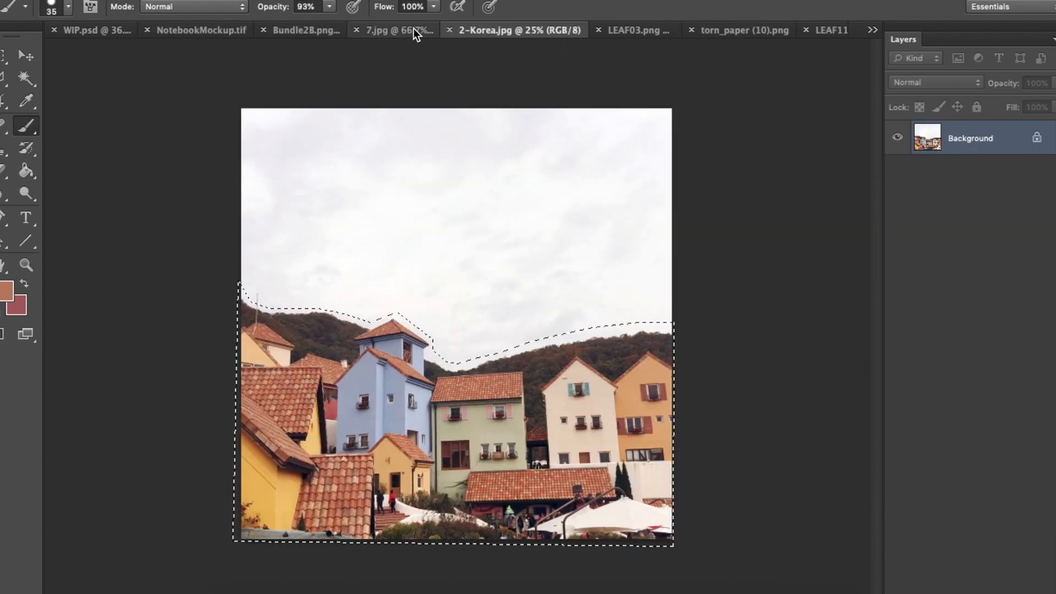
pyautogui.click(413, 28)
pyautogui.click(315, 29)
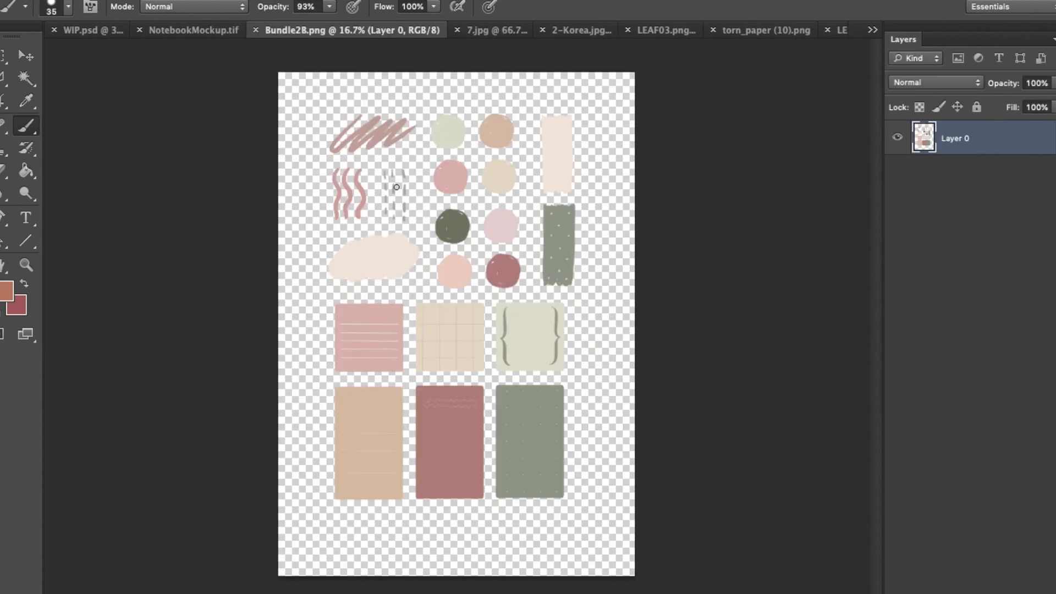
pyautogui.press('m')
pyautogui.moveTo(307, 89)
pyautogui.mouseDown()
pyautogui.moveTo(419, 147)
pyautogui.moveTo(418, 158)
pyautogui.moveTo(167, 102)
pyautogui.moveTo(113, 31)
pyautogui.moveTo(440, 435)
pyautogui.moveTo(455, 493)
pyautogui.mouseUp()
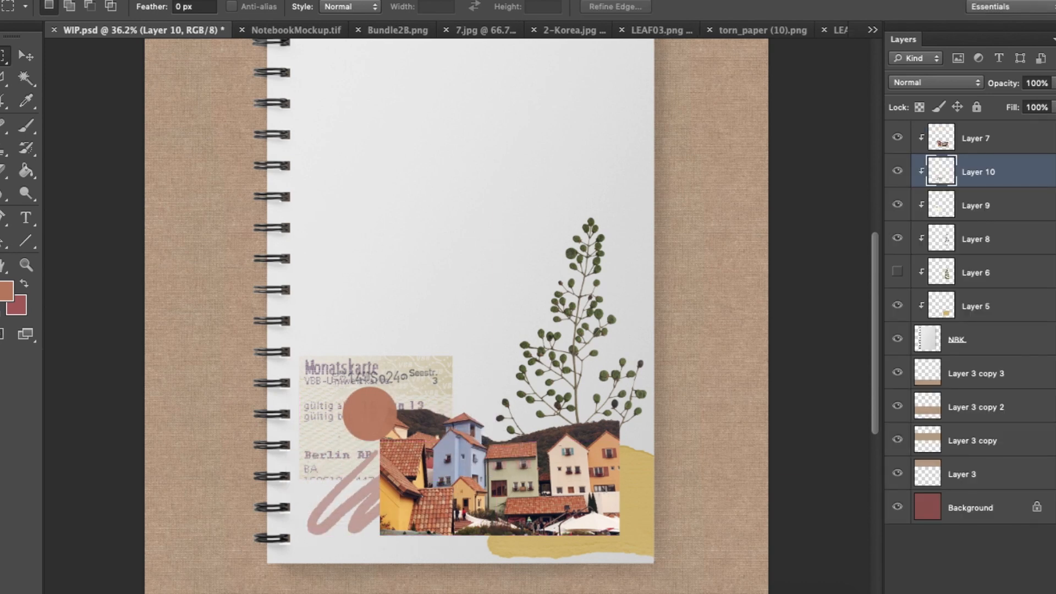
# Raise the scribble layer above the village photo layer and scale the scribble down over the ticket's lower part
pyautogui.moveTo(1004, 169); pyautogui.dragTo(1004, 130)
pyautogui.moveTo(411, 495); pyautogui.dragTo(400, 492)
pyautogui.hotkey('ctrl', 't')
pyautogui.moveTo(479, 536)
pyautogui.mouseDown()
pyautogui.moveTo(363, 489)
pyautogui.moveTo(368, 505)
pyautogui.moveTo(365, 497)
pyautogui.mouseUp()
pyautogui.press('Return')
# Darken the scribble with Curves, mapping input 144 to output 126, and set its blend mode to Multiply
pyautogui.hotkey('ctrl', 'm')
pyautogui.moveTo(857, 282); pyautogui.dragTo(858, 297)
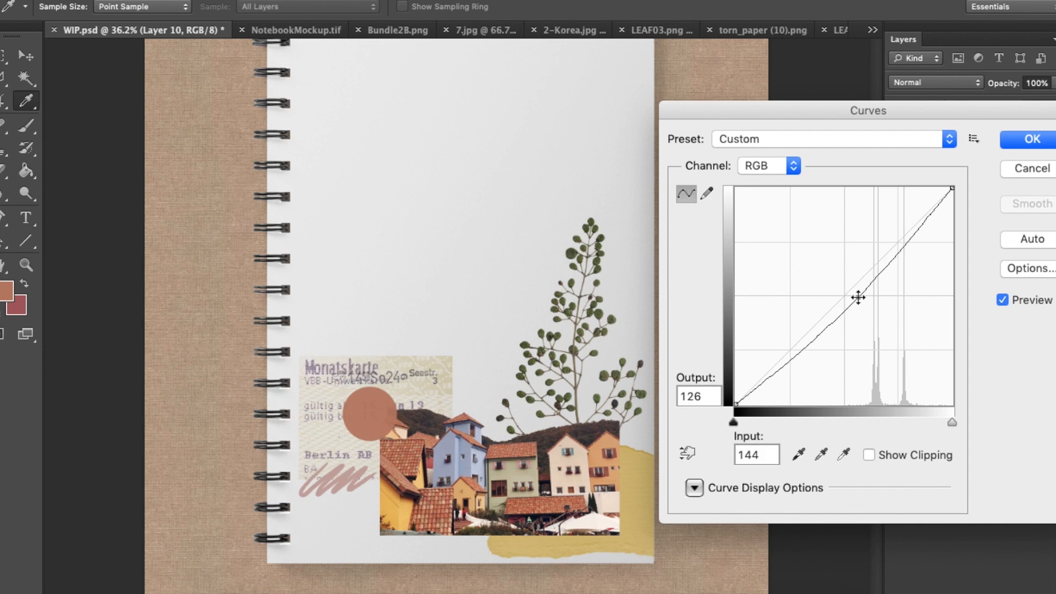
pyautogui.press('Return')
pyautogui.click(927, 87)
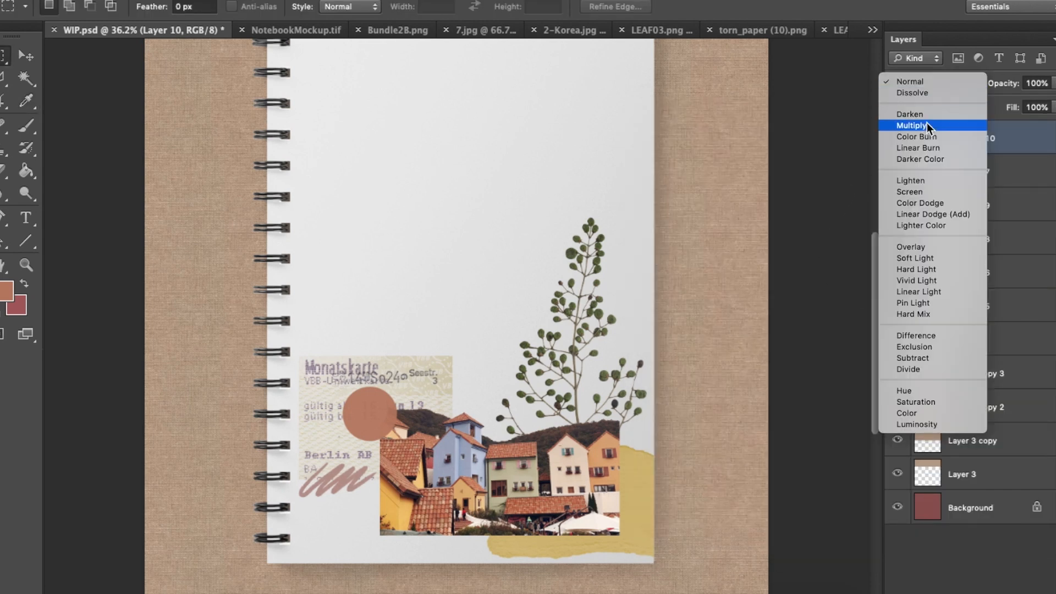
pyautogui.click(930, 120)
# Add the heading "LIFE LATELY..." in the Tate font and position it near the top of the notebook page
pyautogui.scroll(3, 448, 425)
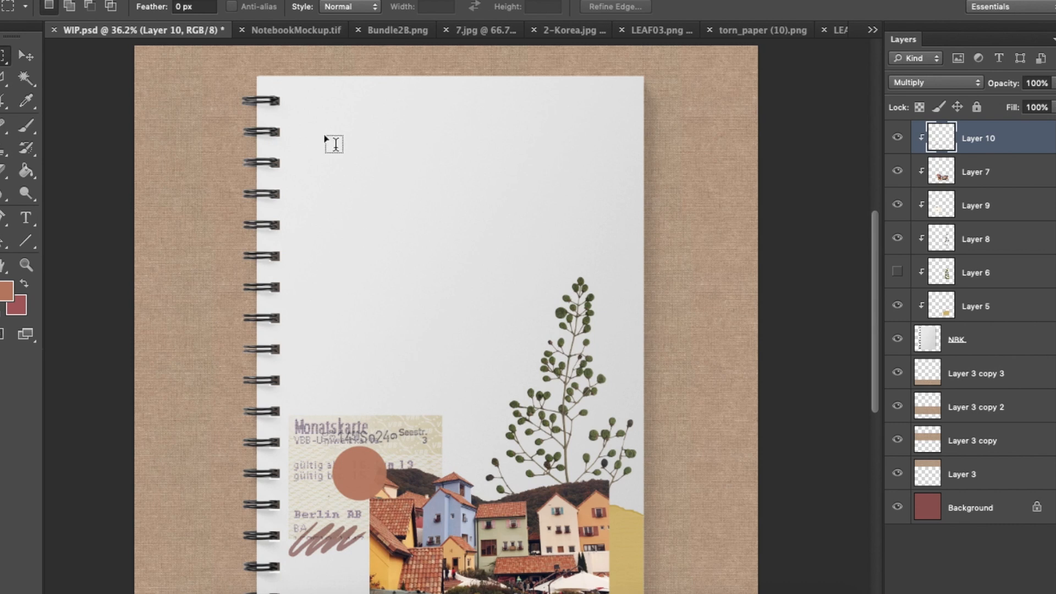
pyautogui.press('t')
pyautogui.moveTo(318, 127); pyautogui.dragTo(609, 226)
pyautogui.click(132, 6)
pyautogui.write('Ta')
pyautogui.press('Return')
pyautogui.write('LIFE LATELY')
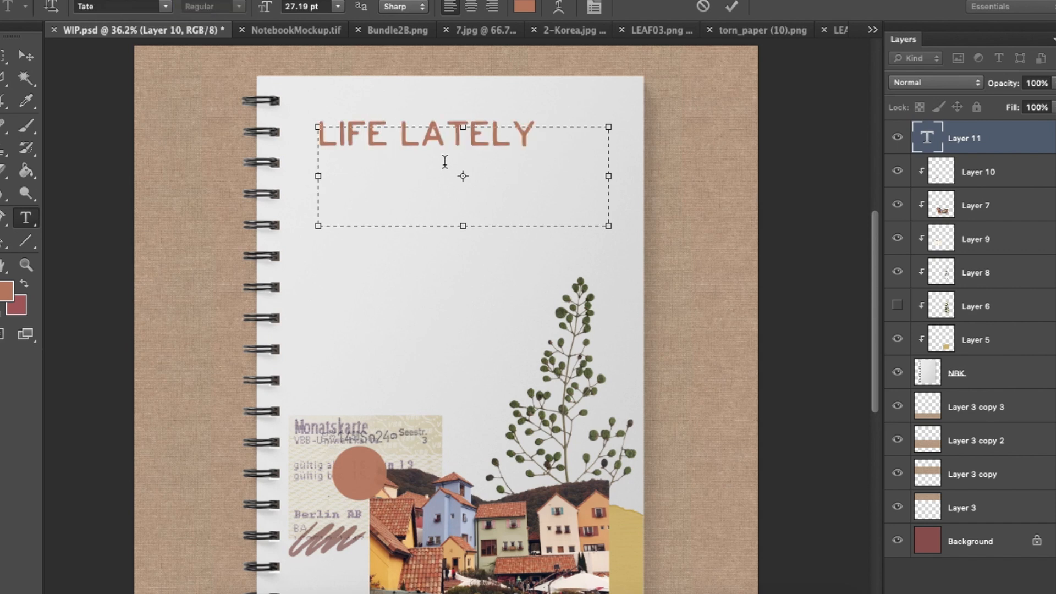
pyautogui.click(975, 139)
pyautogui.moveTo(560, 148); pyautogui.dragTo(576, 160)
# Create a text box below the heading for a numbered list and set its font to Courier New at 14.19 pt
pyautogui.moveTo(331, 172); pyautogui.dragTo(582, 399)
pyautogui.press('super+a')
pyautogui.click(395, 201)
pyautogui.press('super+a')
pyautogui.click(126, 7)
pyautogui.write('C')
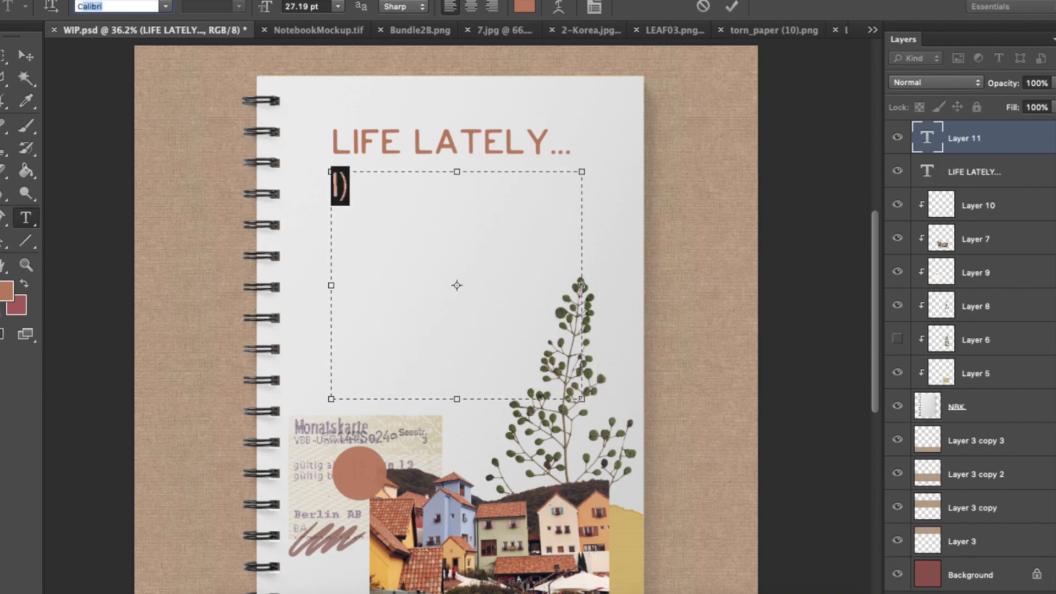
pyautogui.write('ourier New')
pyautogui.press('Return')
pyautogui.moveTo(267, 6); pyautogui.dragTo(253, 11)
pyautogui.click(372, 184)
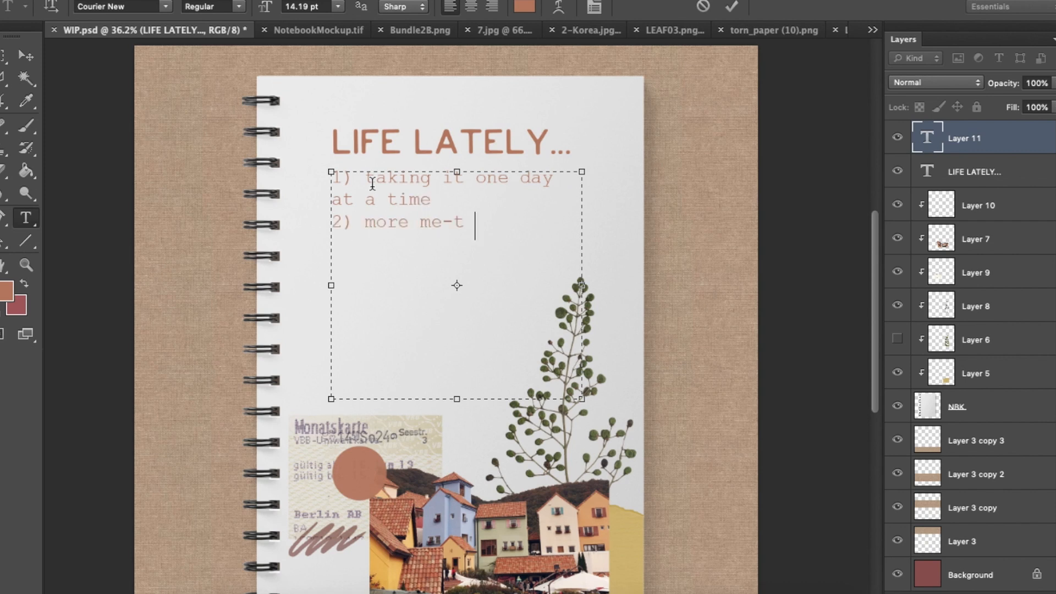
# Enter the list "1) taking it one day at a time 2) more me-time and family time 3) missing artventures and exploring 4) hoping for the best!"
pyautogui.write('d family time')
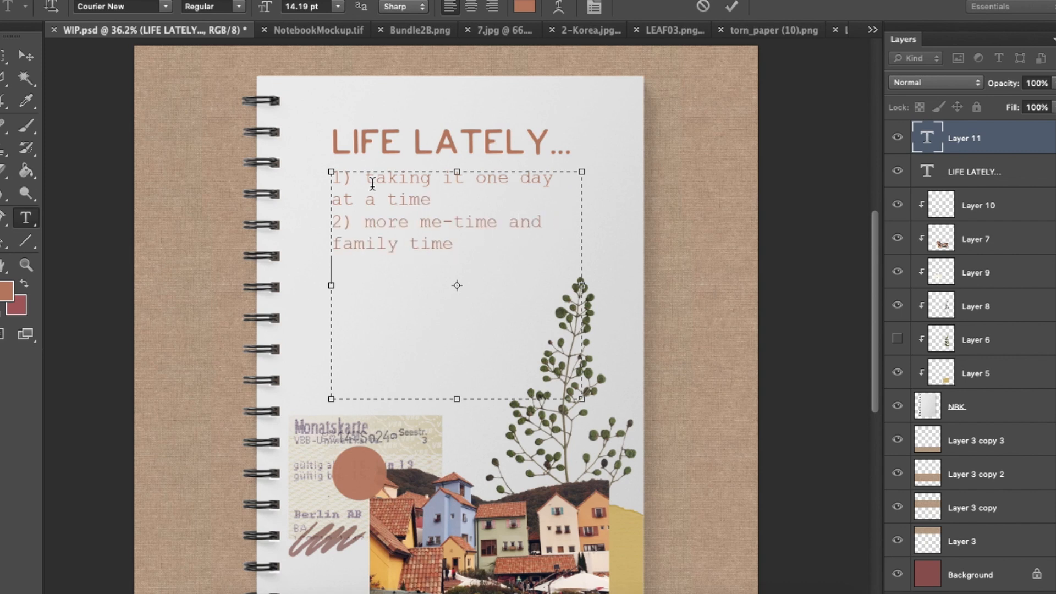
pyautogui.write(' 3) missing ')
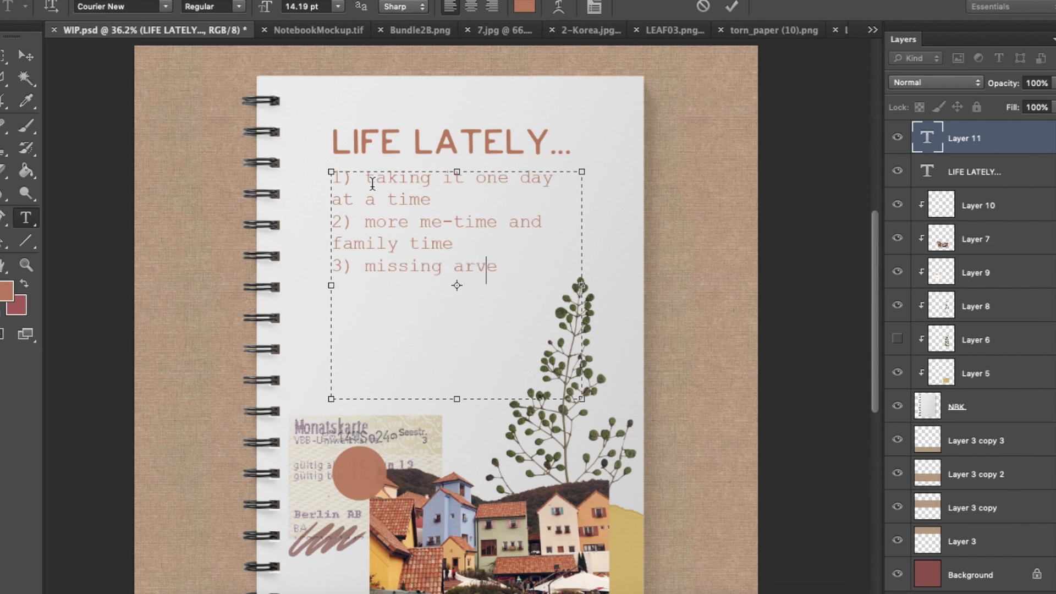
pyautogui.write('artventures and exploring 4) h')
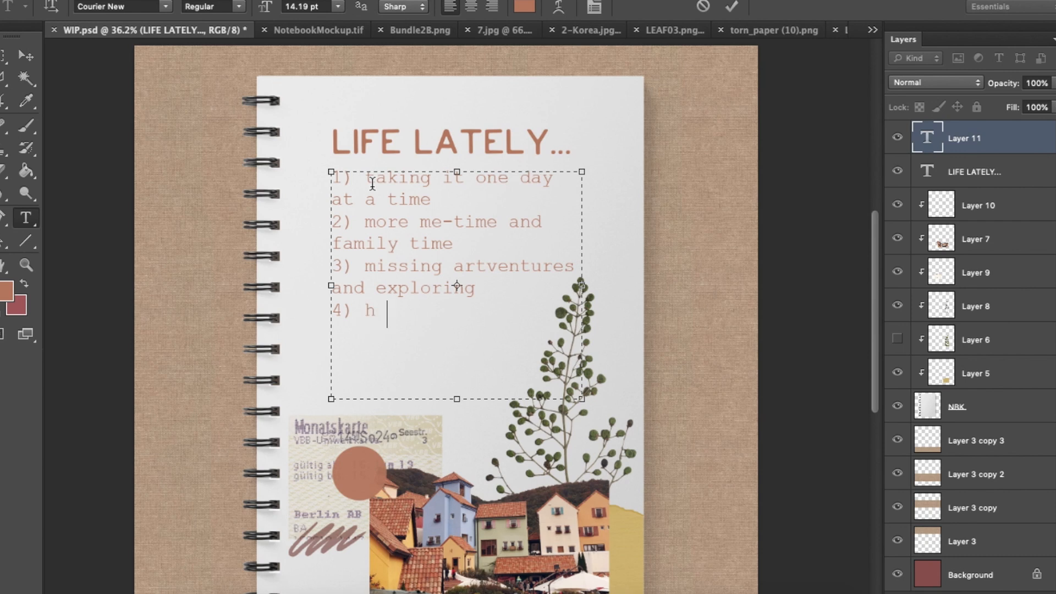
pyautogui.write('oping for the best!')
# Set the whole list to 13.19 pt and recolour it warm grey, #8e887a
pyautogui.press('super+a')
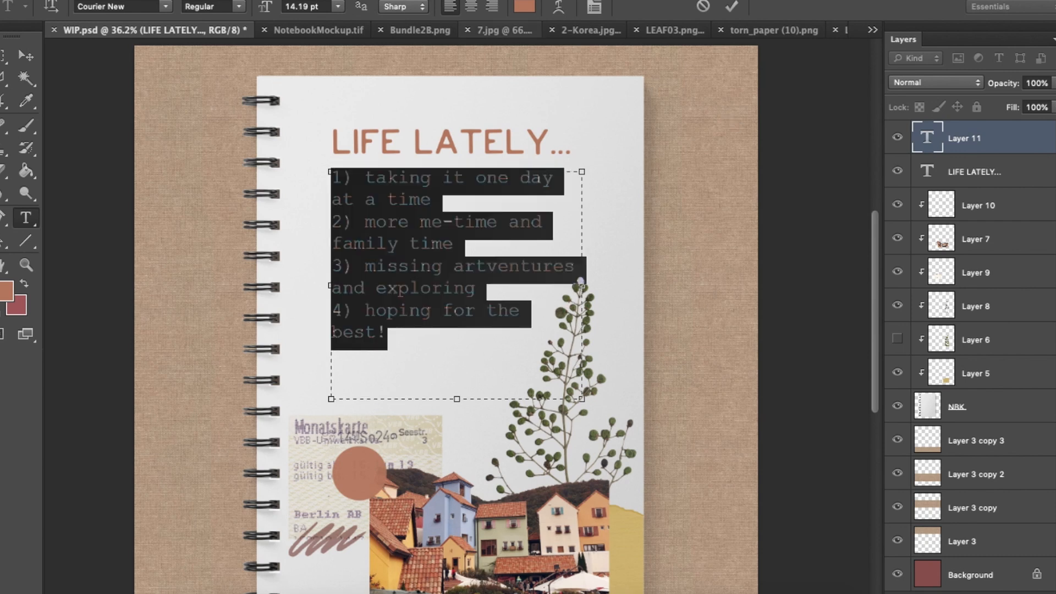
pyautogui.moveTo(571, 188); pyautogui.dragTo(549, 205)
pyautogui.moveTo(271, 10); pyautogui.dragTo(269, 9)
pyautogui.click(520, 7)
pyautogui.click(585, 312)
pyautogui.click(642, 394)
pyautogui.click(1013, 288)
# Reposition the list below the heading and resize its text box to stay clear of the branch
pyautogui.click(476, 254)
pyautogui.moveTo(506, 282); pyautogui.dragTo(519, 264)
pyautogui.moveTo(565, 378); pyautogui.dragTo(571, 342)
pyautogui.click(972, 129)
pyautogui.moveTo(517, 240); pyautogui.dragTo(507, 241)
pyautogui.click(484, 290)
pyautogui.moveTo(449, 344); pyautogui.dragTo(449, 379)
# Replace "artventures and exploring" with "traveling" in the third list item
pyautogui.moveTo(453, 315); pyautogui.dragTo(465, 290)
pyautogui.press('BackSpace')
pyautogui.press('BackSpace')
pyautogui.doubleClick(341, 291)
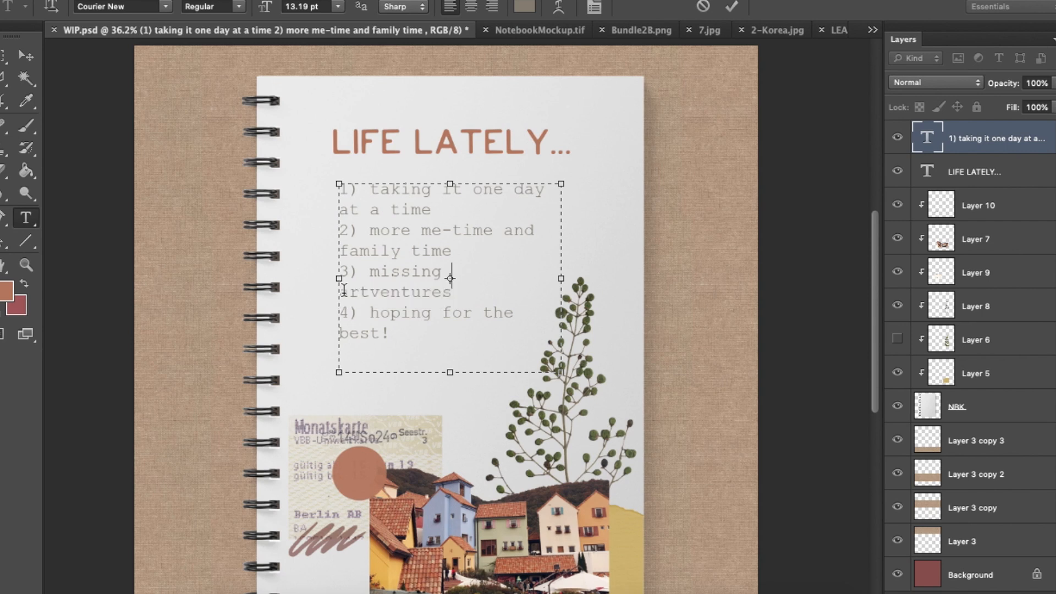
pyautogui.write('traveling')
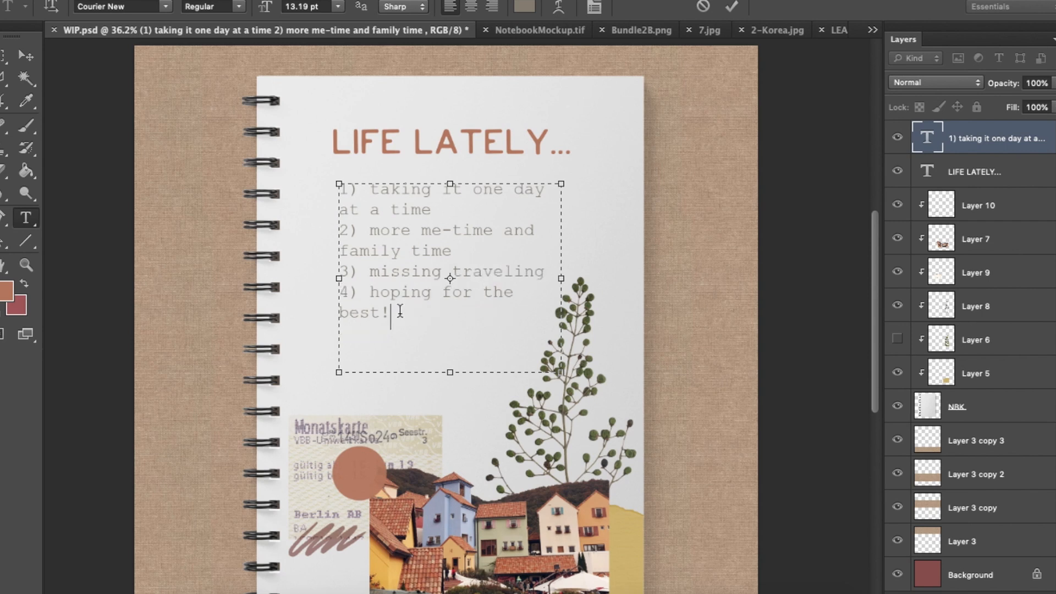
# Change the fourth list item to "hoping for better days ahead~" and nudge the list's position
pyautogui.press('BackSpace')
pyautogui.press('BackSpace')
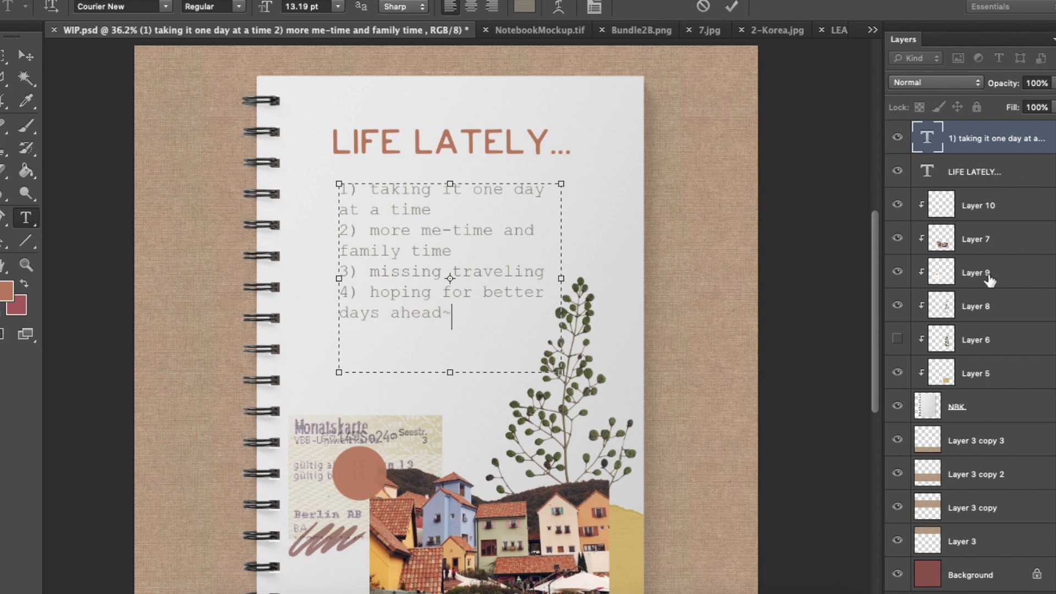
pyautogui.click(953, 146)
pyautogui.moveTo(543, 229); pyautogui.dragTo(543, 231)
# Add a separate "x x x" text below the list in the Tate font
pyautogui.moveTo(376, 344); pyautogui.dragTo(501, 388)
pyautogui.write('x x x')
pyautogui.hotkey('ctrl', 'a')
pyautogui.click(125, 6)
pyautogui.write('Tate')
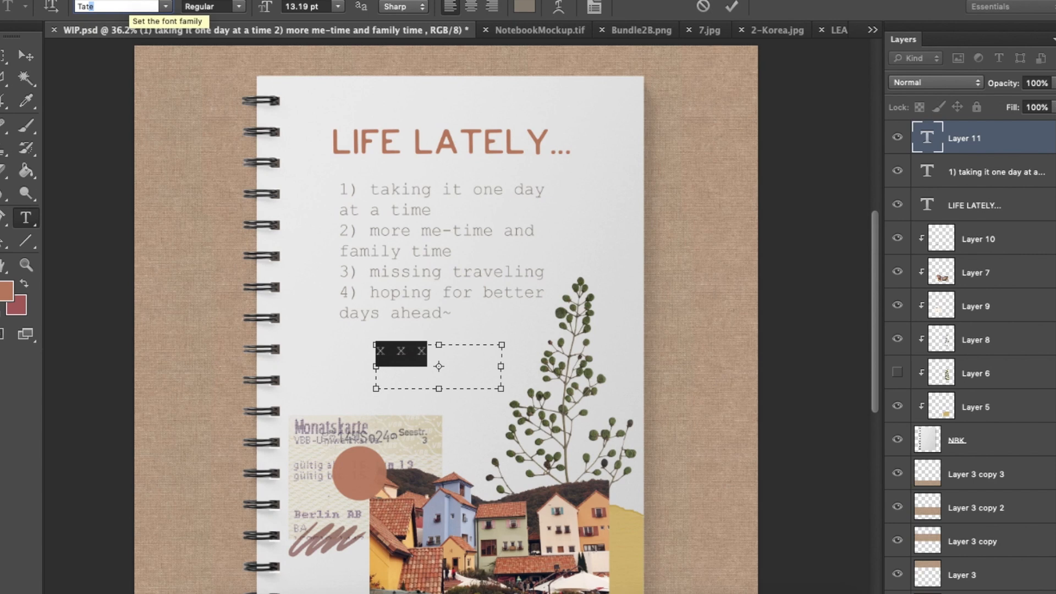
pyautogui.press('Return')
# Colour the "x x x" text yellow-orange, #e2ae56, and enlarge it to 17.51 pt, centred below the list
pyautogui.click(523, 8)
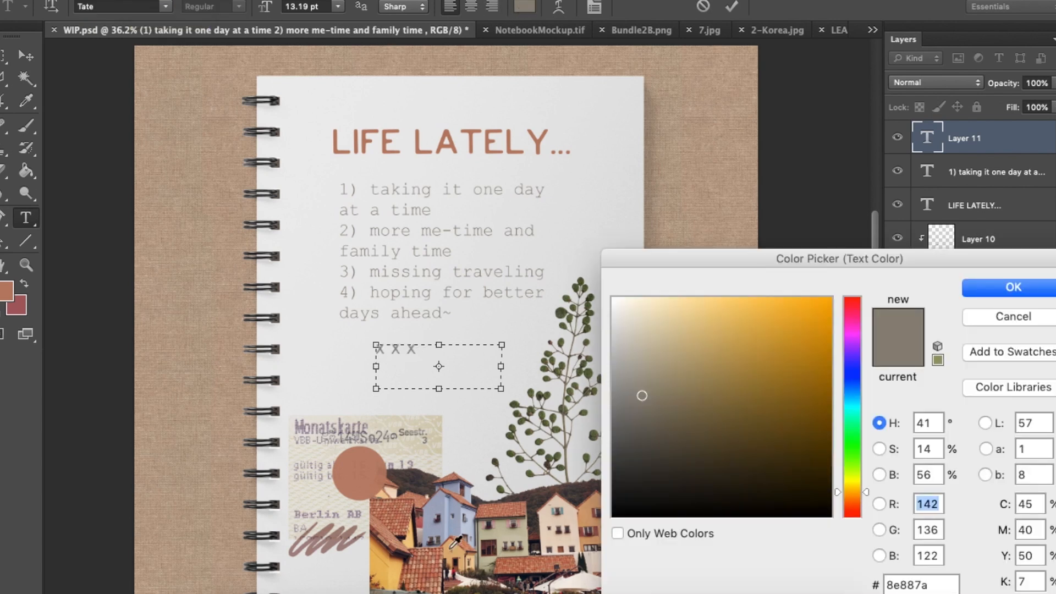
pyautogui.click(747, 323)
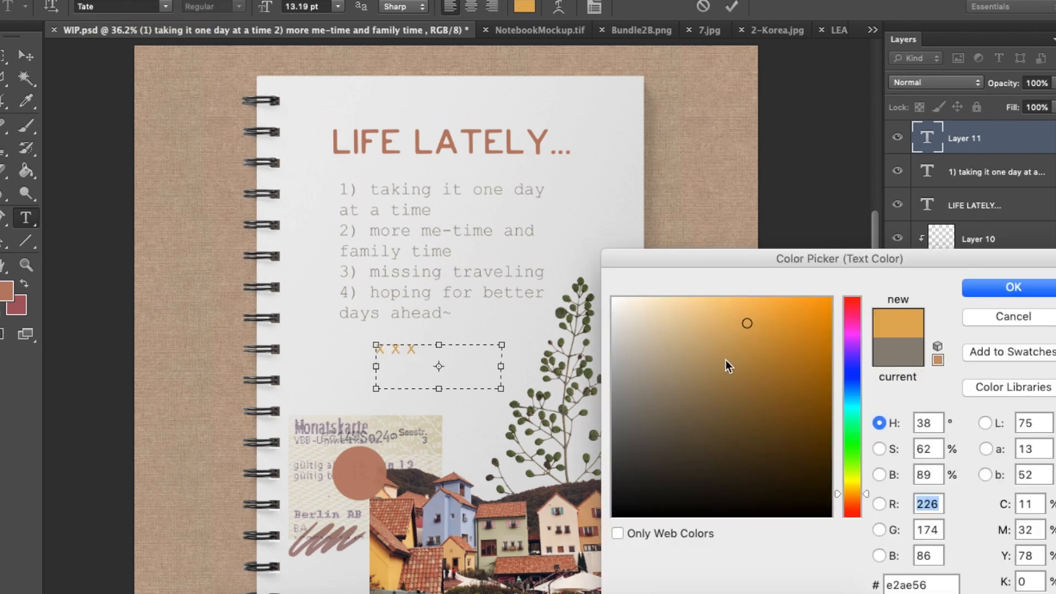
pyautogui.press('Return')
pyautogui.hotkey('ctrl', 'Return')
pyautogui.hotkey('ctrl', 't')
pyautogui.moveTo(501, 388); pyautogui.dragTo(557, 399)
pyautogui.press('Return')
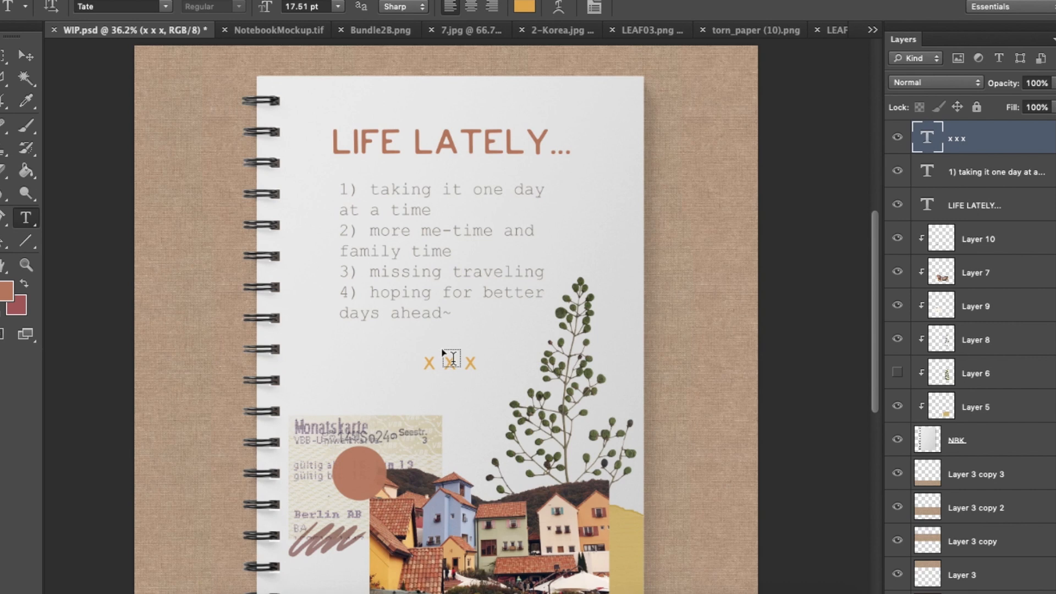
# On a new top layer, paint a size 70 dot above the heading's end in the yellow sampled from the torn paper
pyautogui.hotkey('ctrl', 'shift', 'alt', 'n')
pyautogui.press('b')
pyautogui.press('o')
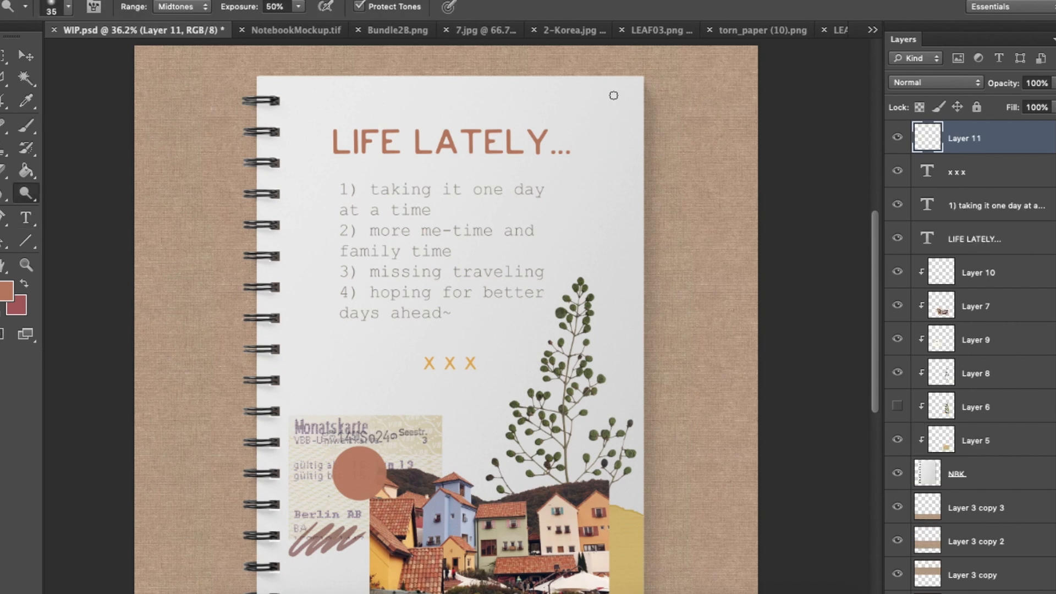
pyautogui.press('i')
pyautogui.click(622, 510)
pyautogui.press('b')
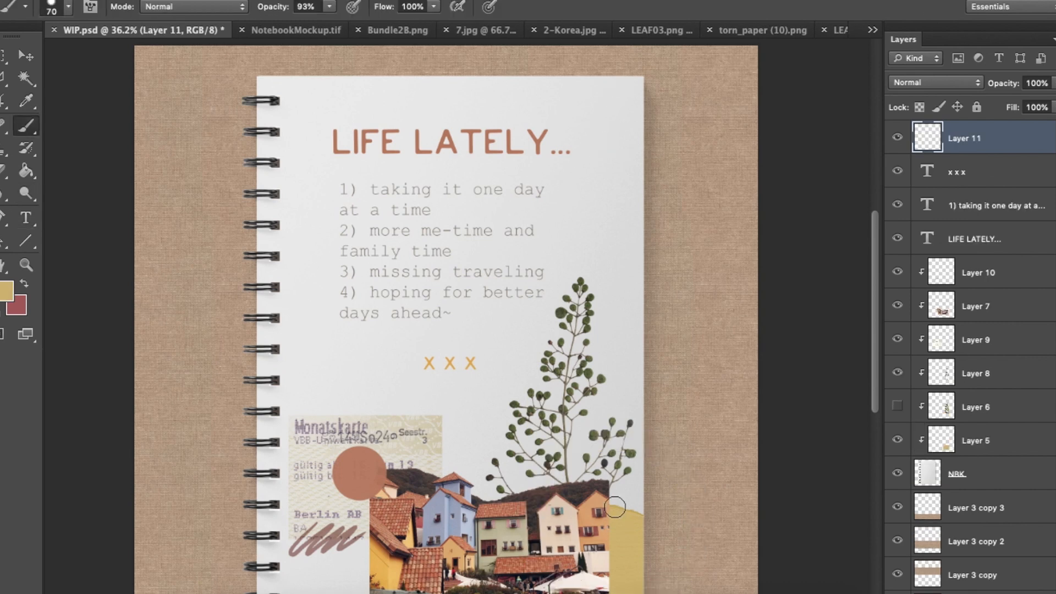
# Paint a size 100 dot in the blue house's colour on Layer 5 at the page's upper right edge and erase its overhang
pyautogui.press(']')
pyautogui.press(']')
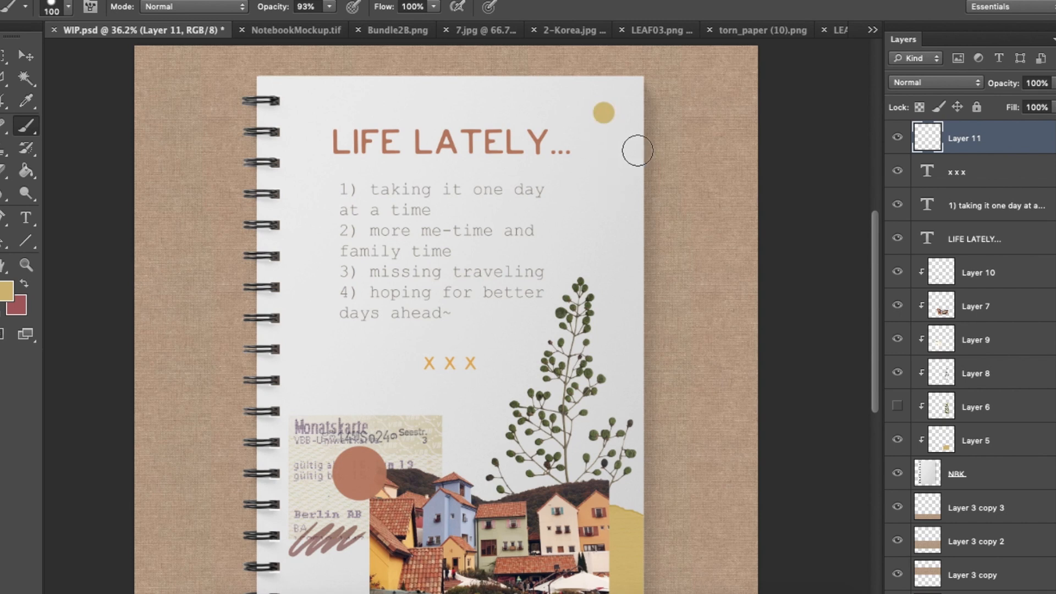
pyautogui.press('i')
pyautogui.click(440, 501)
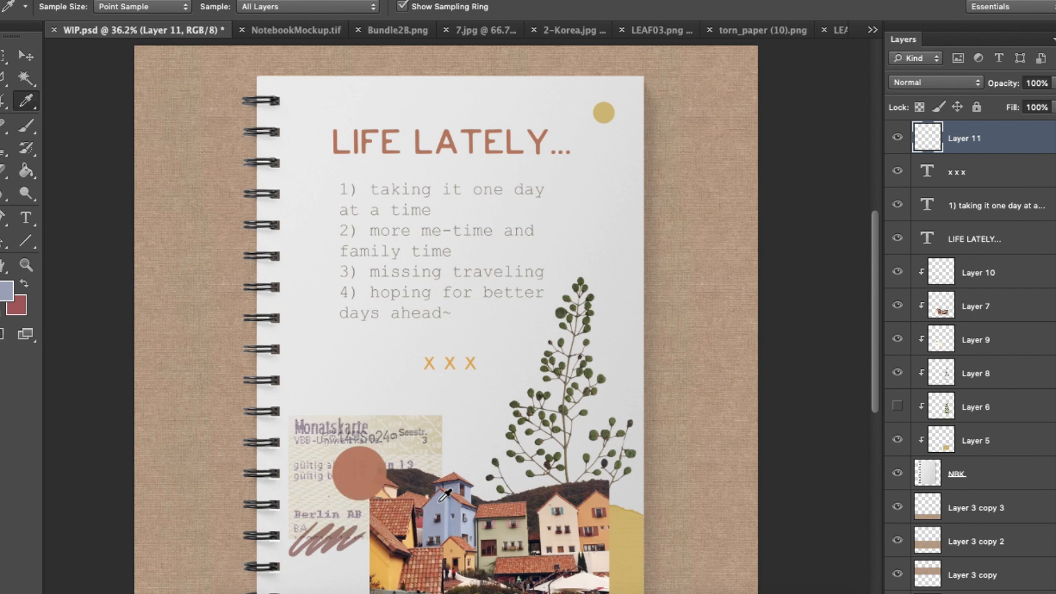
pyautogui.press('b')
pyautogui.click(635, 146)
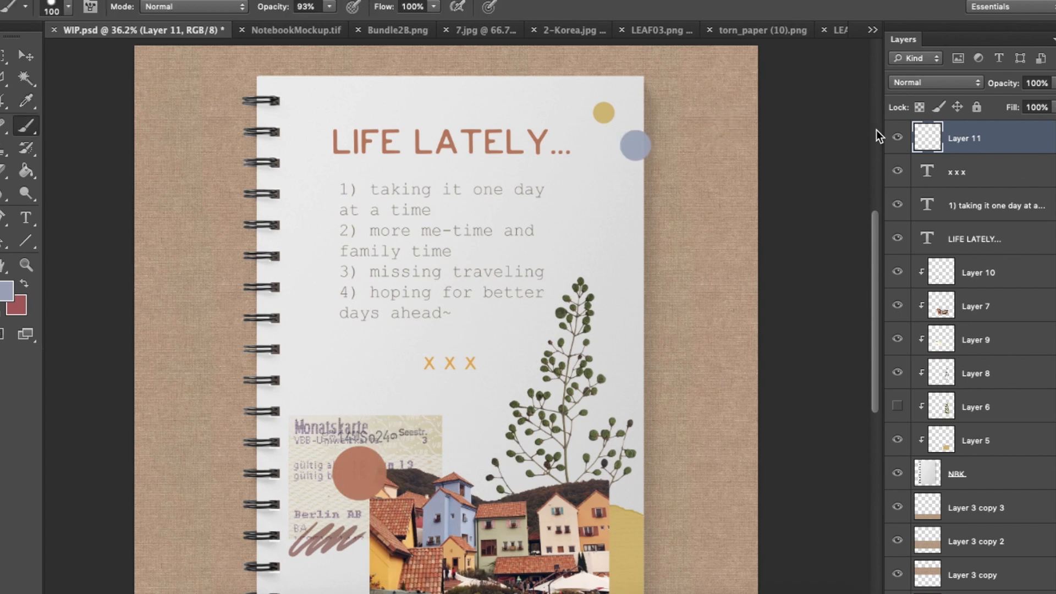
pyautogui.press('Delete')
pyautogui.click(984, 405)
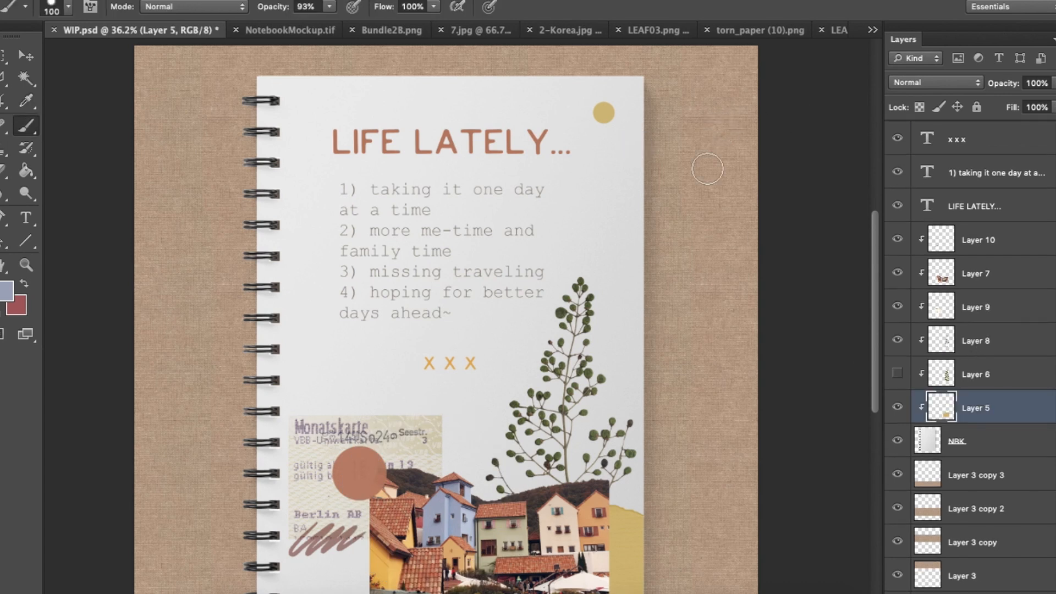
pyautogui.click(633, 132)
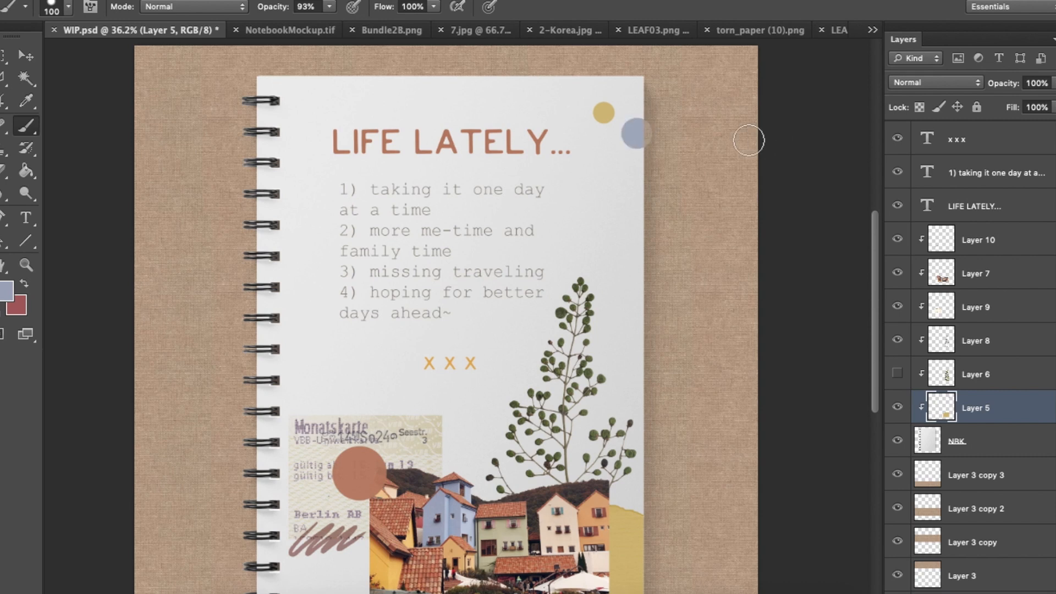
pyautogui.press('e')
pyautogui.moveTo(671, 128); pyautogui.dragTo(672, 139)
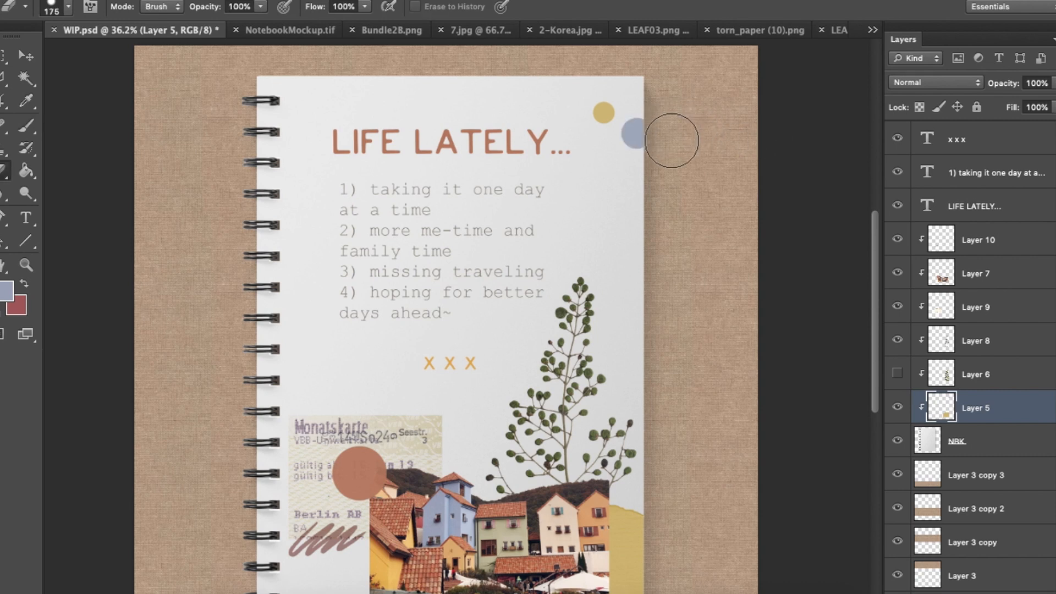
# Select the "LIFE LATELY..." heading and list text layers together and nudge them slightly on the page
pyautogui.scroll(-3, 711, 130)
pyautogui.scroll(1, 711, 130)
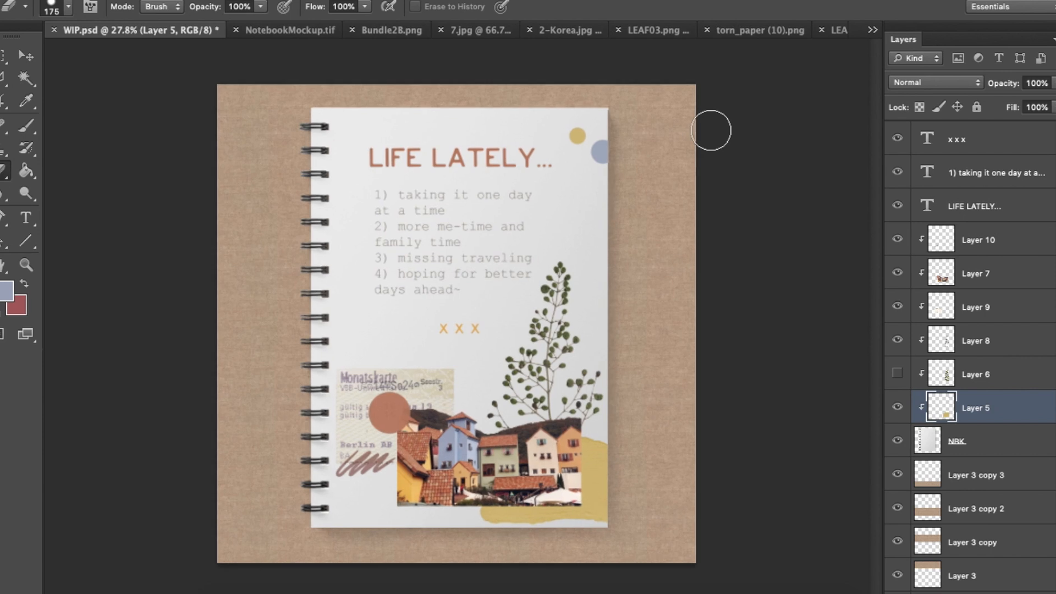
pyautogui.press('m')
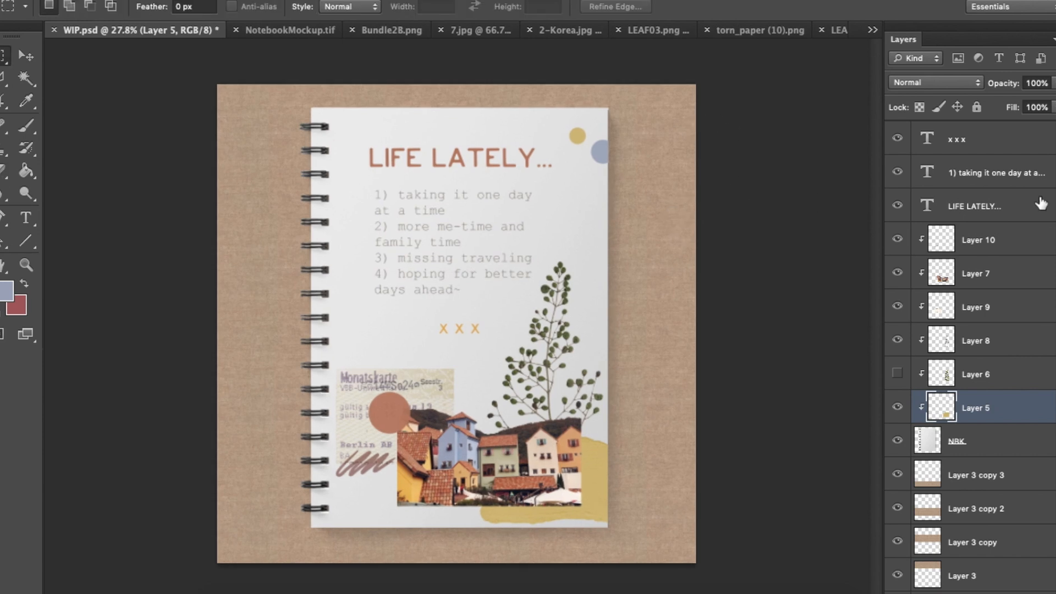
pyautogui.click(1012, 200)
pyautogui.keyDown('shift'); pyautogui.click(1012, 173); pyautogui.keyUp('shift')
pyautogui.moveTo(465, 188); pyautogui.dragTo(464, 190)
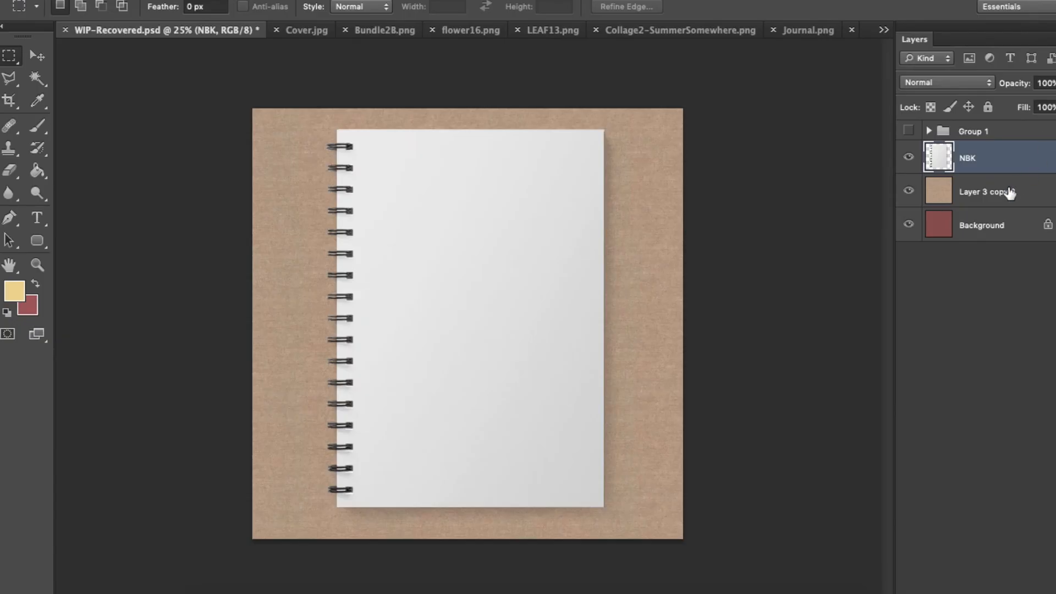
# Colorize the Layer 3 copy 3 backdrop a muted green with Hue/Saturation, using saturation 16 and lightness -18
pyautogui.click(1010, 192)
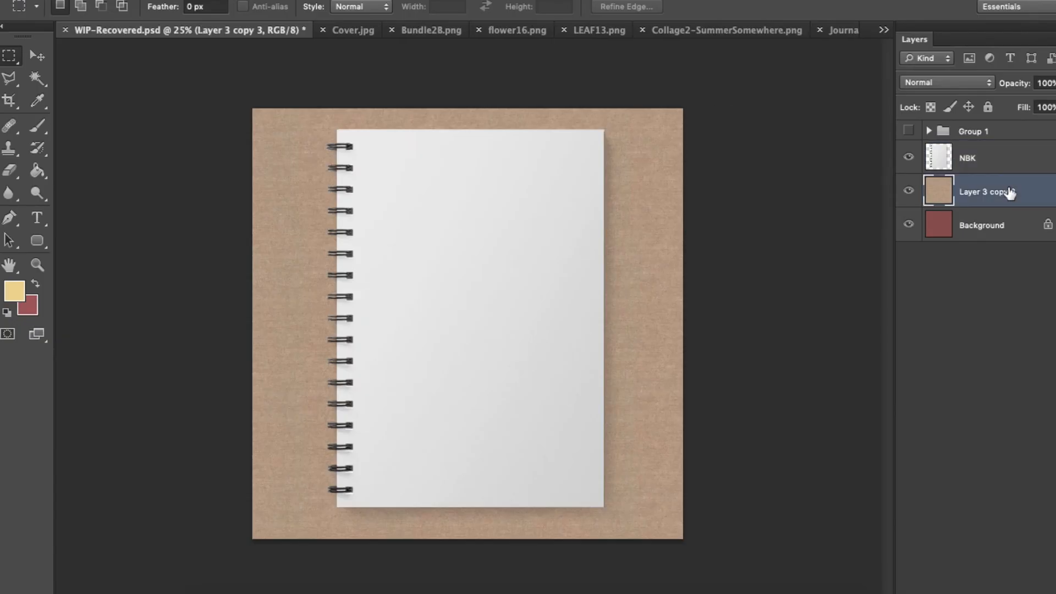
pyautogui.hotkey('ctrl', 'u')
pyautogui.click(1003, 529)
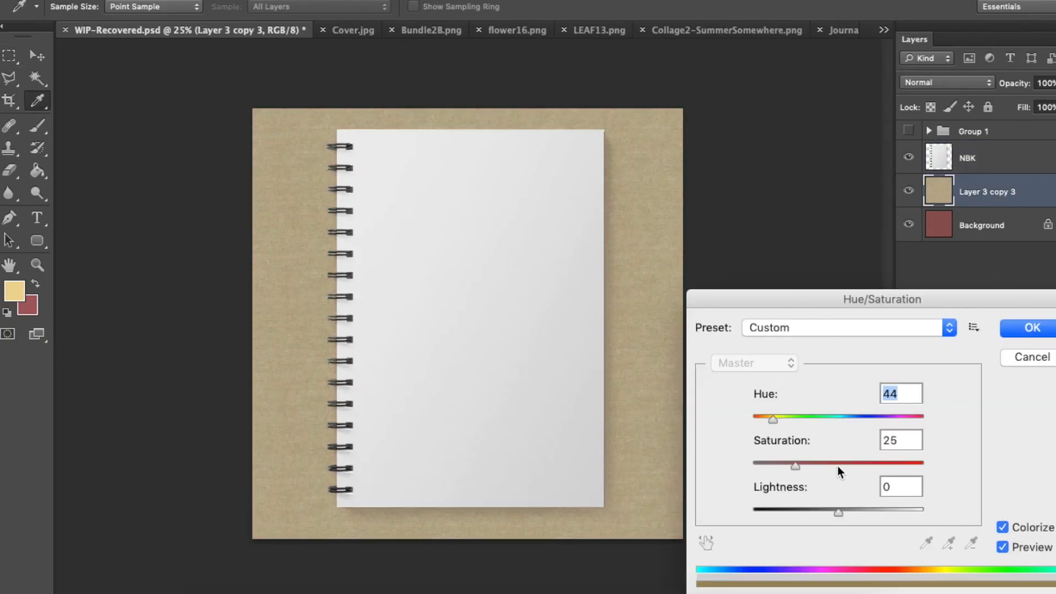
pyautogui.click(824, 513)
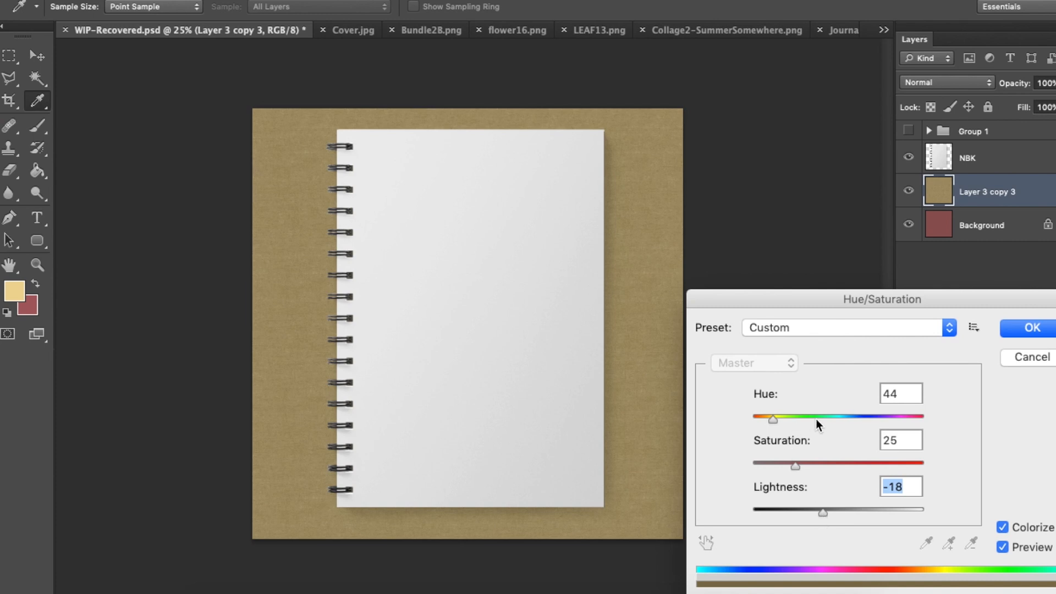
pyautogui.moveTo(816, 418); pyautogui.dragTo(841, 419)
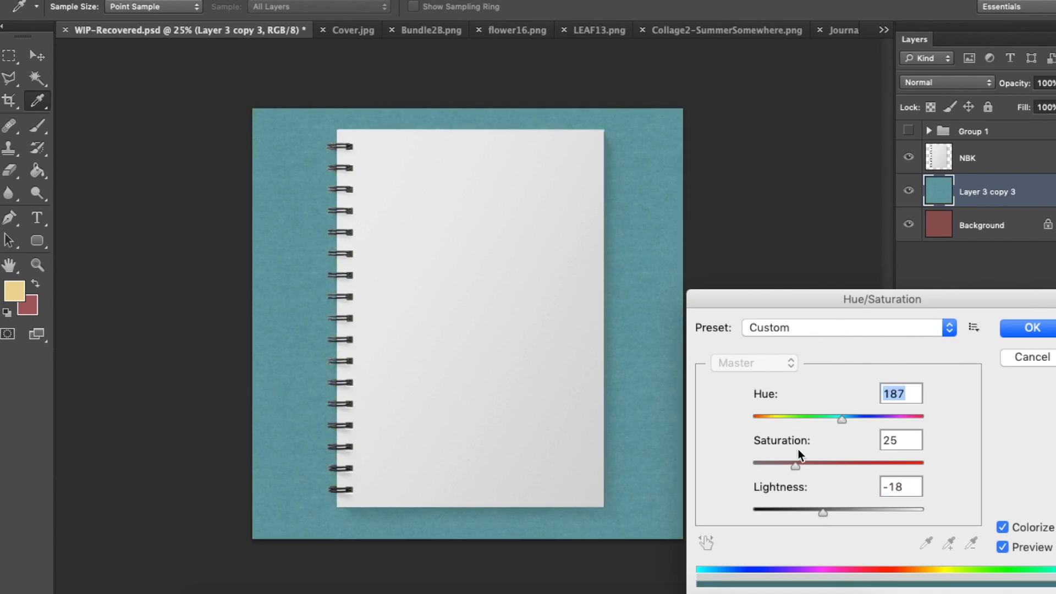
pyautogui.click(779, 463)
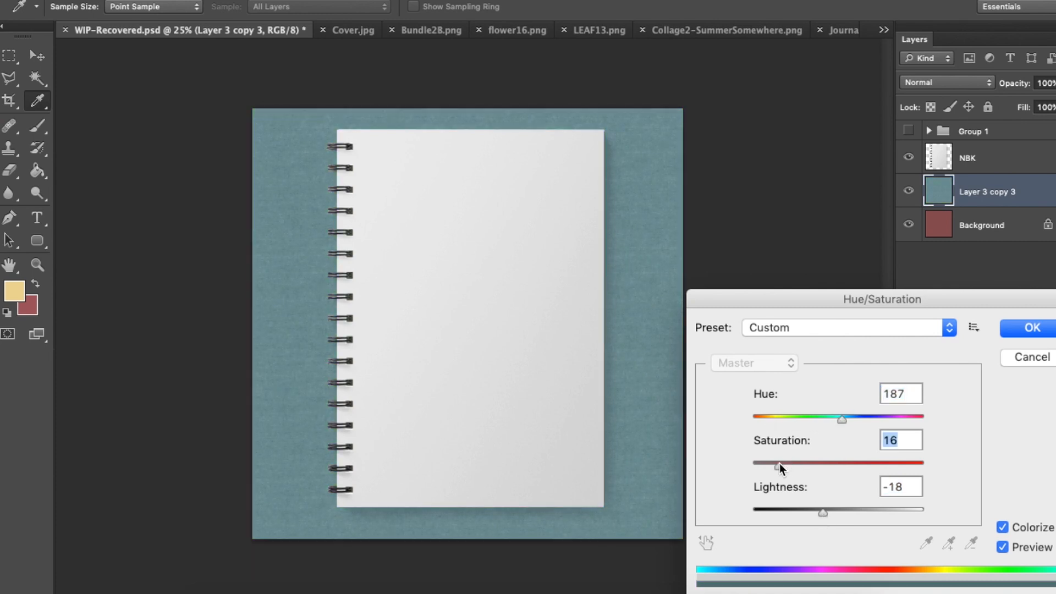
pyautogui.click(830, 417)
pyautogui.press('Return')
pyautogui.press('m')
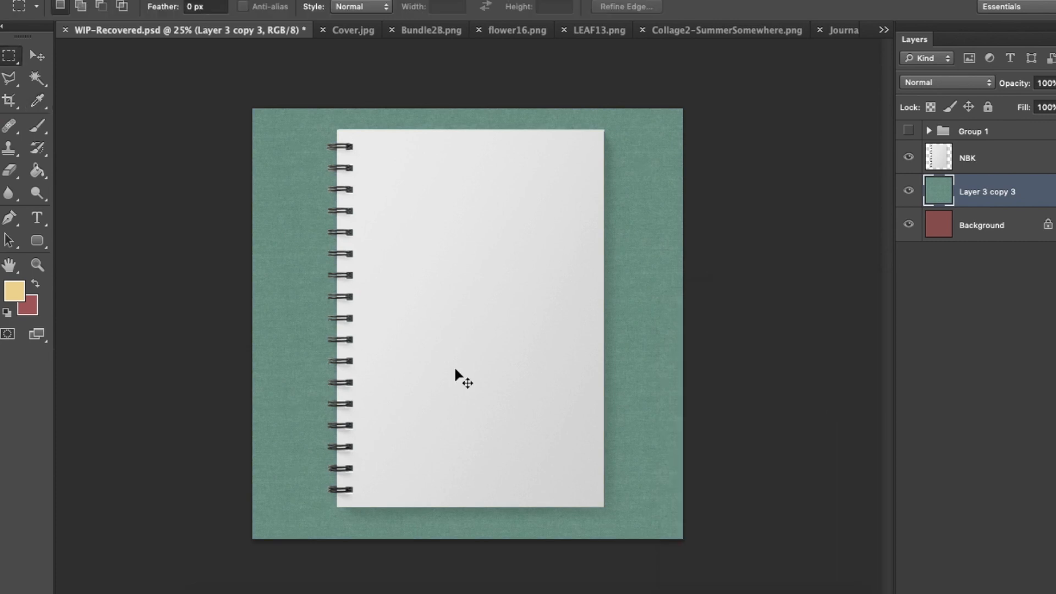
# Add a new empty layer directly above the NBK notebook layer
pyautogui.press('super+equal')
pyautogui.click(993, 164)
pyautogui.press('super+shift+n')
pyautogui.press('Return')
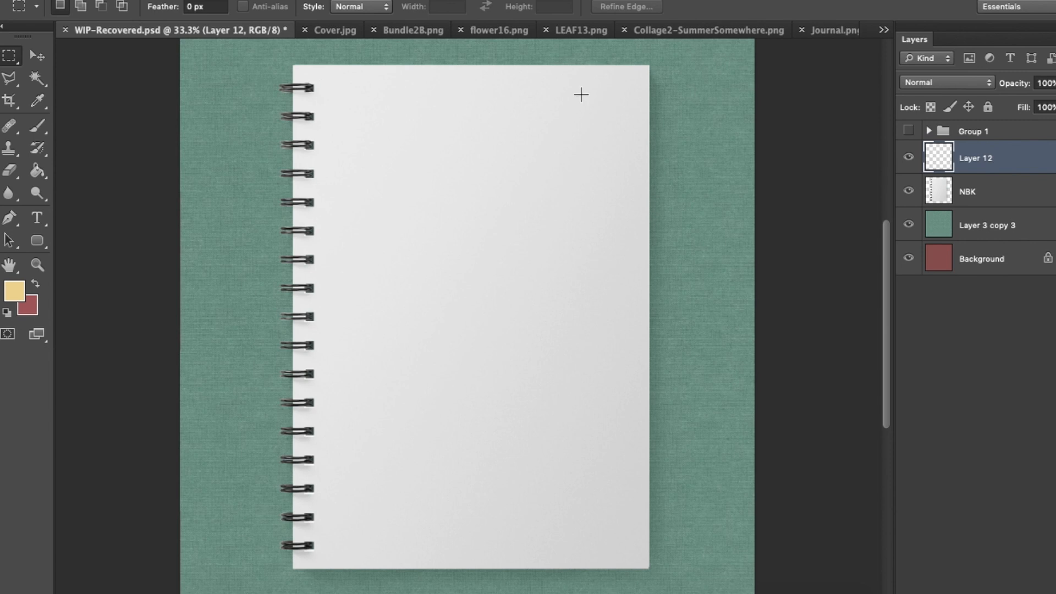
# Find torn_paper (9).png among the open documents and detach it into its own floating window
pyautogui.click(708, 30)
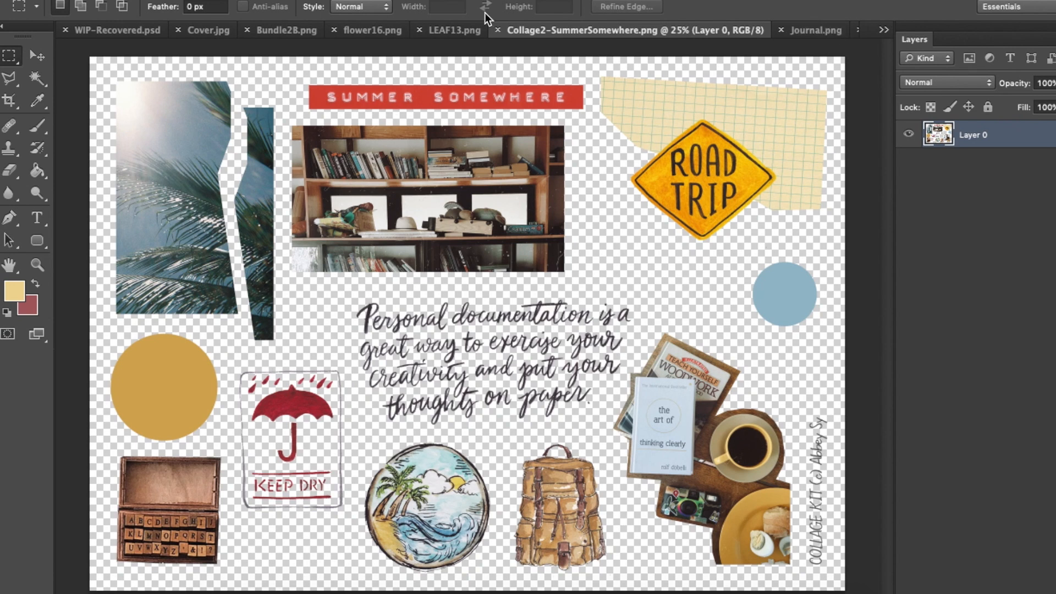
pyautogui.click(466, 30)
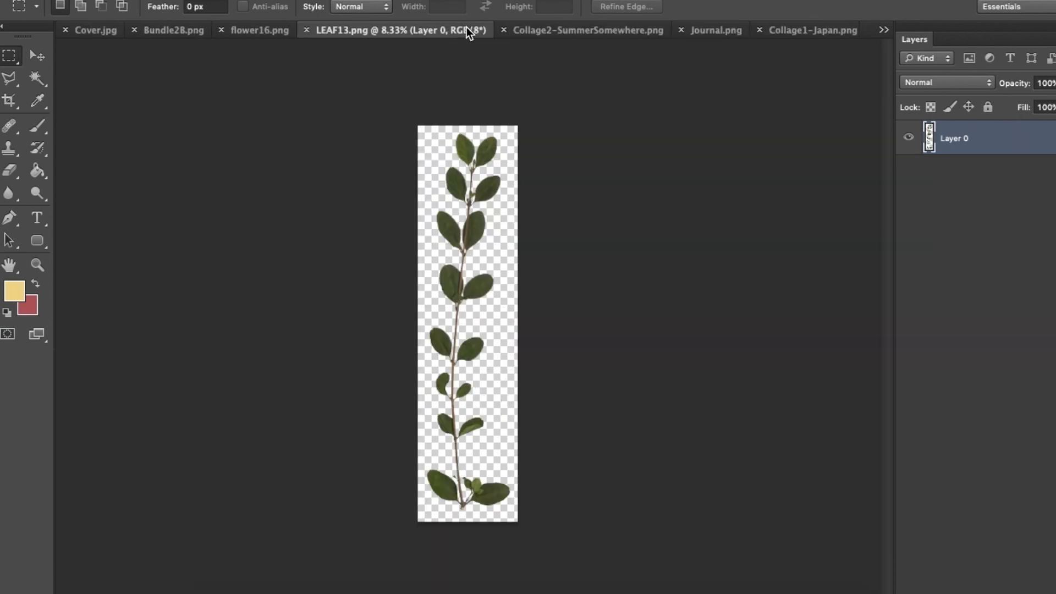
pyautogui.click(879, 28)
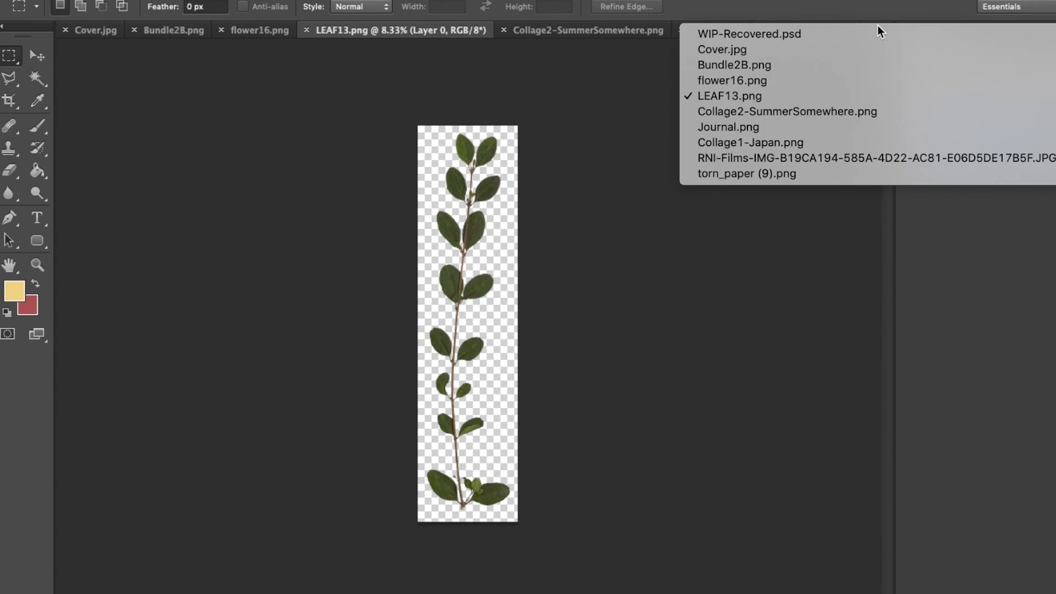
pyautogui.click(853, 172)
pyautogui.moveTo(497, 207); pyautogui.dragTo(468, 198)
pyautogui.moveTo(717, 32); pyautogui.dragTo(804, 131)
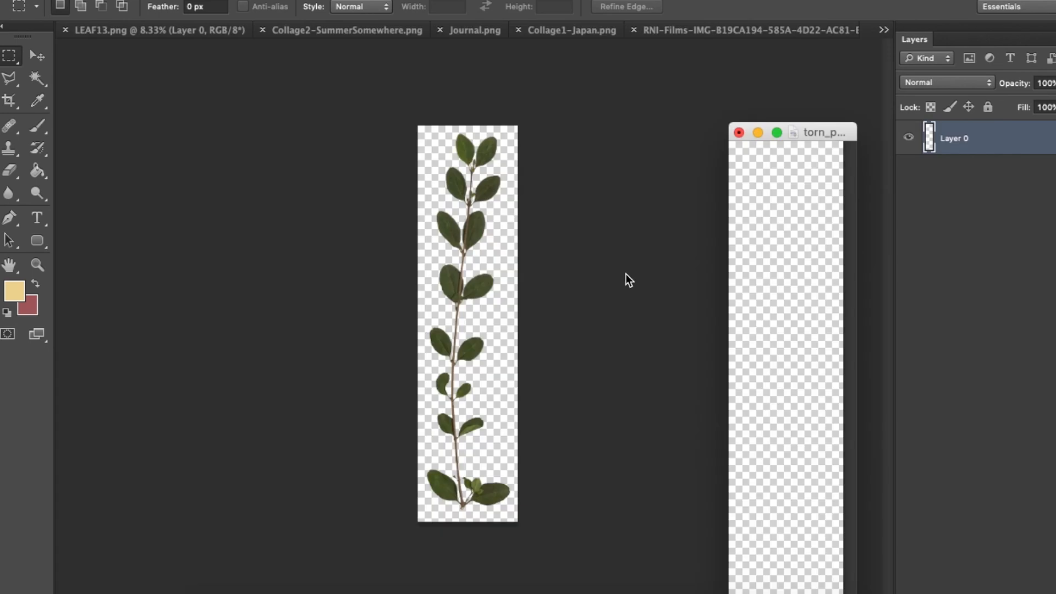
# Bring the torn paper strip into WIP-Recovered.psd and scale it down on the notebook page's upper area beside the spiral
pyautogui.click(414, 179)
pyautogui.press('super+v')
pyautogui.click(881, 29)
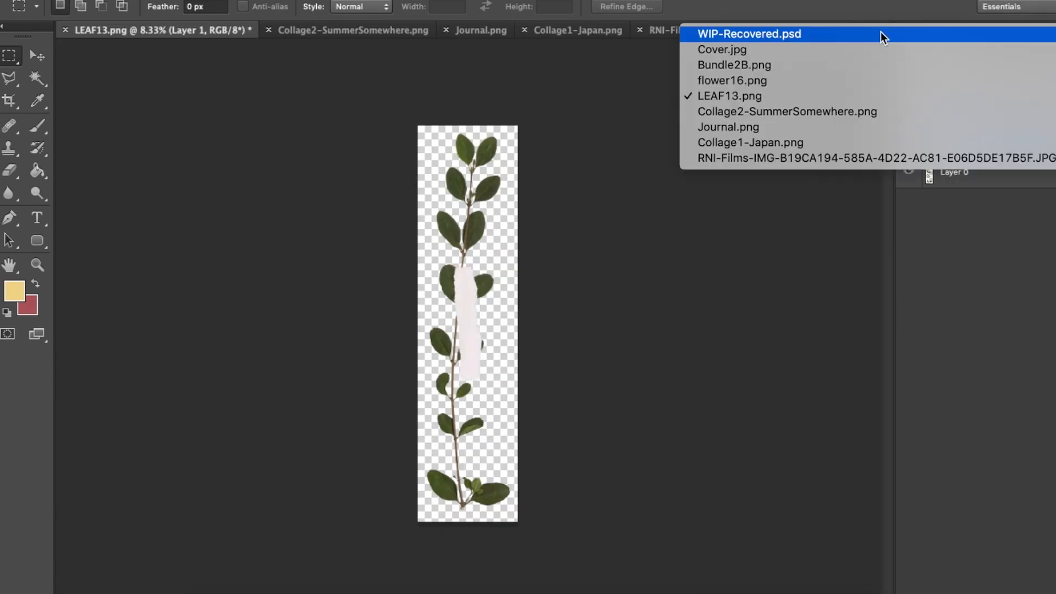
pyautogui.click(880, 32)
pyautogui.hotkey('ctrl', 'Up')
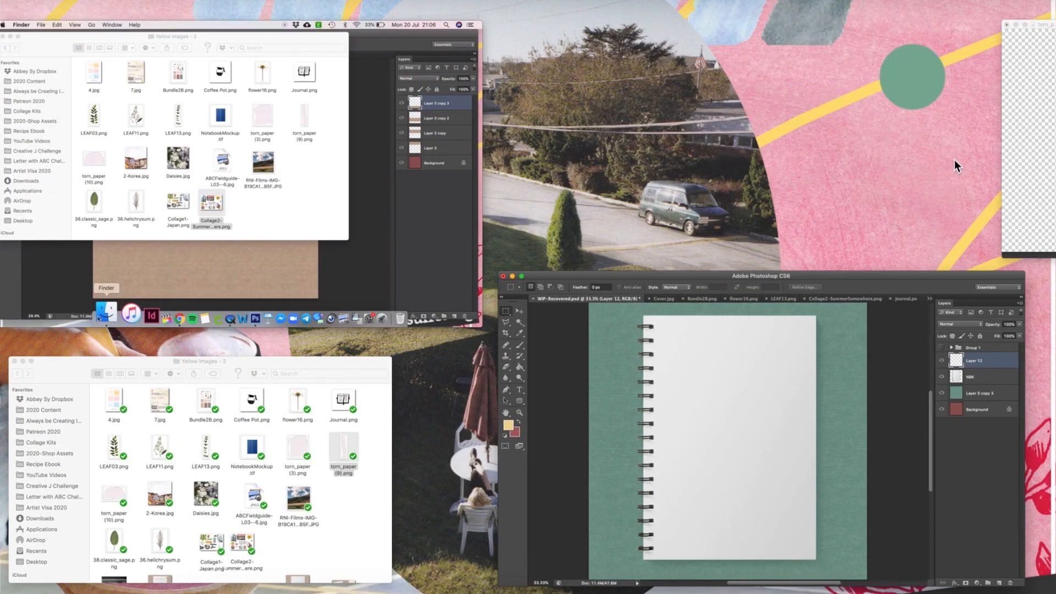
pyautogui.click(1011, 186)
pyautogui.moveTo(784, 246); pyautogui.dragTo(525, 245)
pyautogui.press('super+t')
pyautogui.moveTo(443, 542); pyautogui.dragTo(370, 355)
pyautogui.press('Return')
# Darken the torn paper strip with Curves, mapping input 152 to output 84
pyautogui.press('super+m')
pyautogui.moveTo(841, 320); pyautogui.dragTo(865, 332)
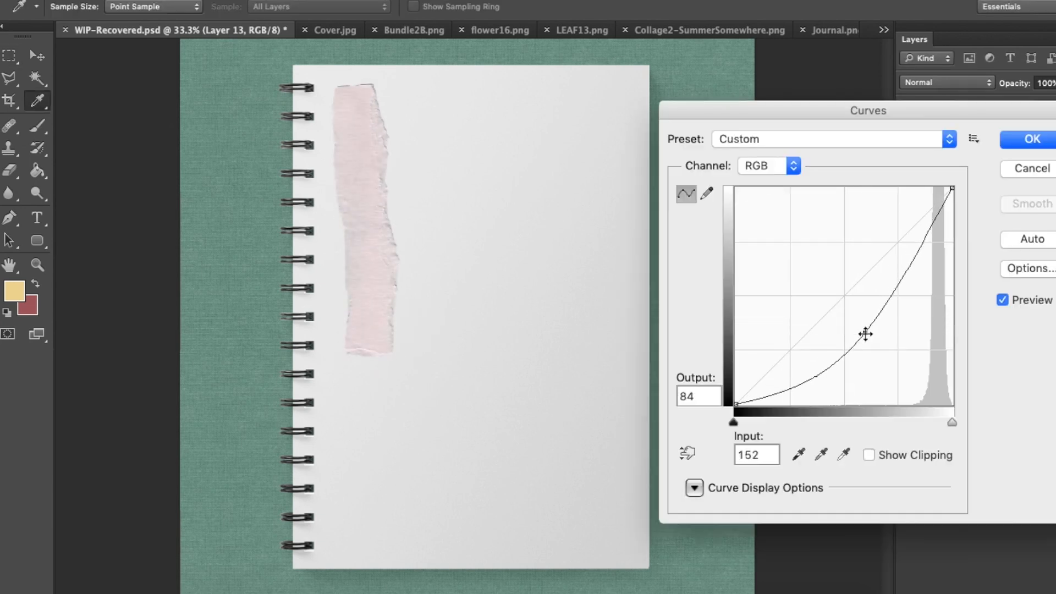
pyautogui.press('Return')
# Colorize the torn paper strip orange-brown with hue 25, saturation 40 and lightness -26, and shift it further into the page
pyautogui.press('super+u')
pyautogui.click(1002, 527)
pyautogui.moveTo(829, 516); pyautogui.dragTo(816, 515)
pyautogui.moveTo(825, 414); pyautogui.dragTo(935, 416)
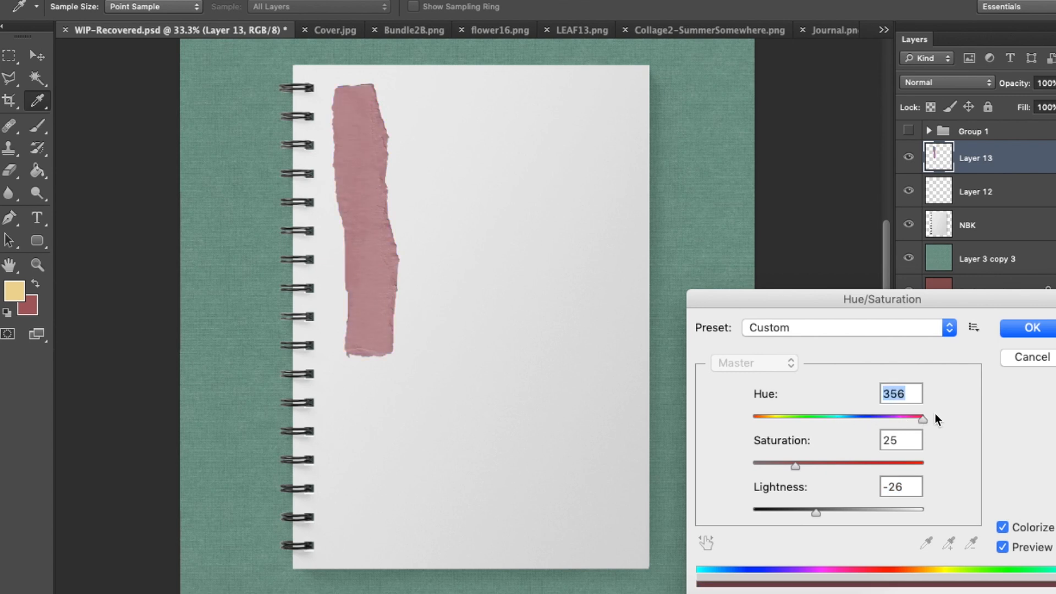
pyautogui.moveTo(783, 465); pyautogui.dragTo(819, 466)
pyautogui.click(765, 417)
pyautogui.moveTo(764, 418); pyautogui.dragTo(764, 418)
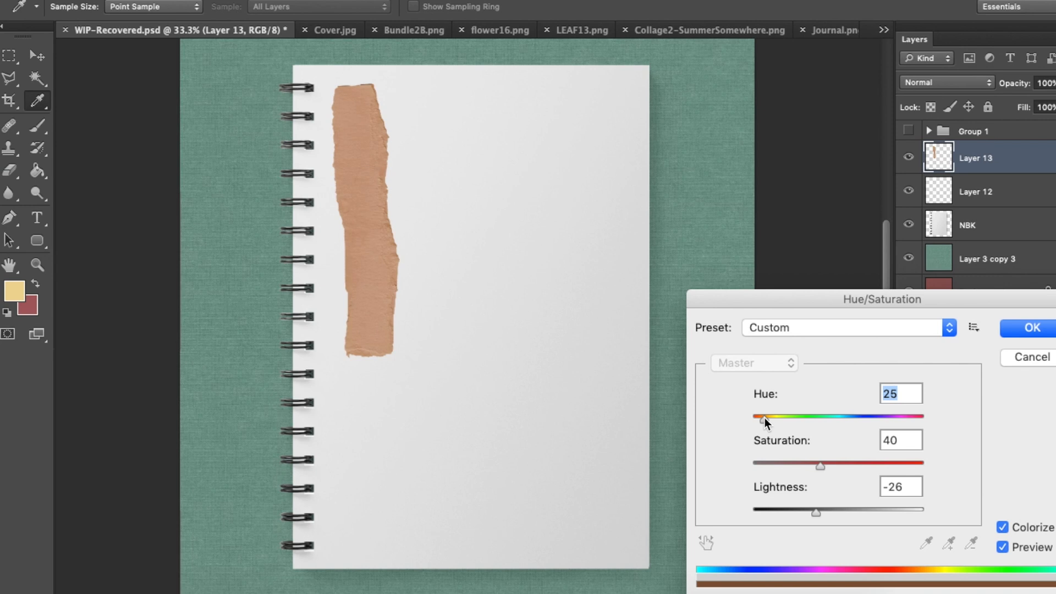
pyautogui.press('Return')
pyautogui.moveTo(192, 113); pyautogui.dragTo(222, 179)
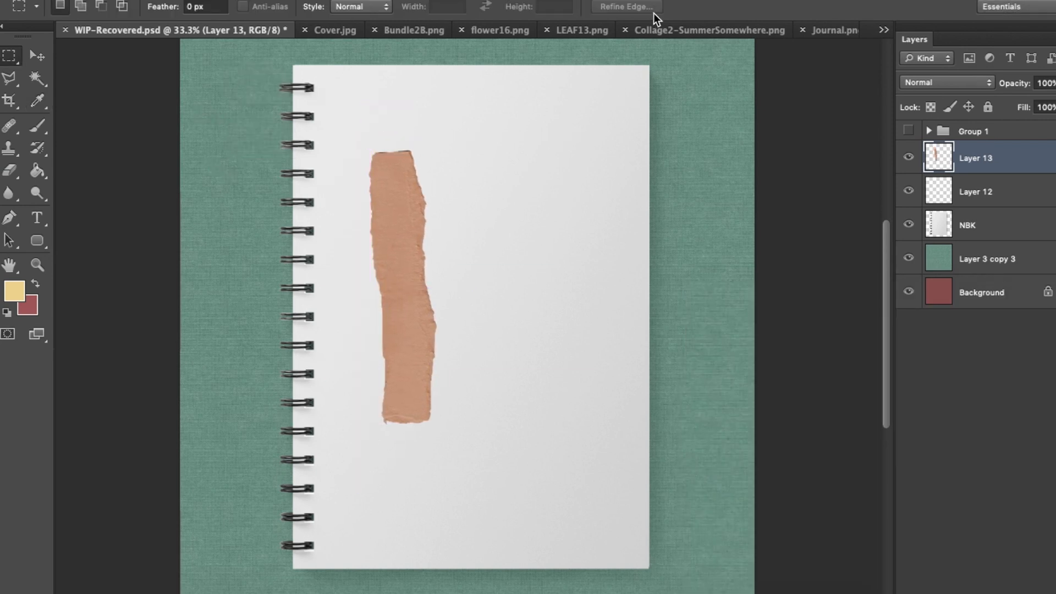
# Select the airplane window cutout in Collage1-Japan.png and detach that document into a floating window
pyautogui.click(850, 28)
pyautogui.click(630, 27)
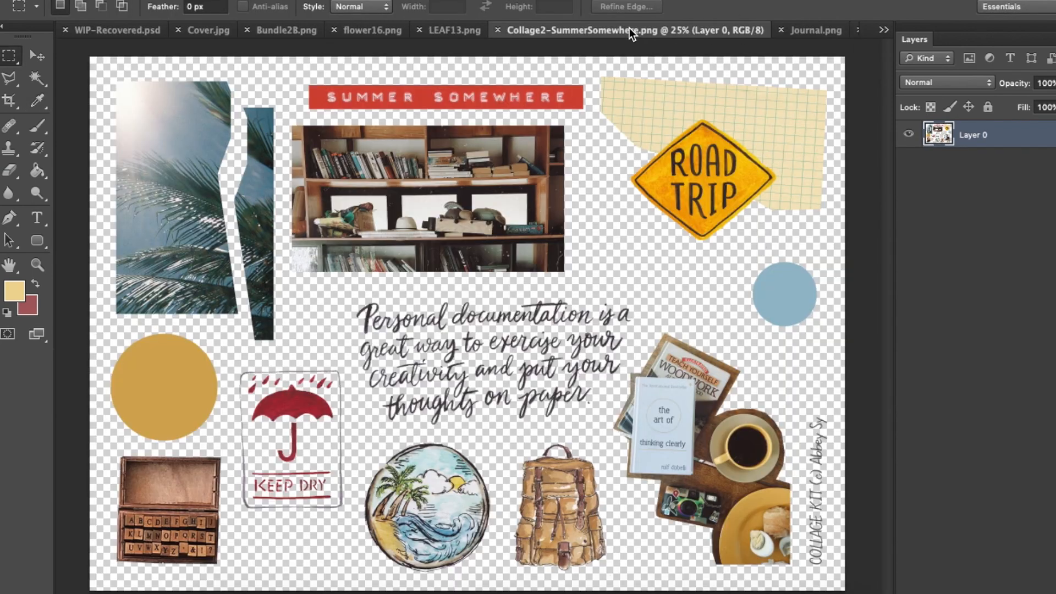
pyautogui.click(882, 29)
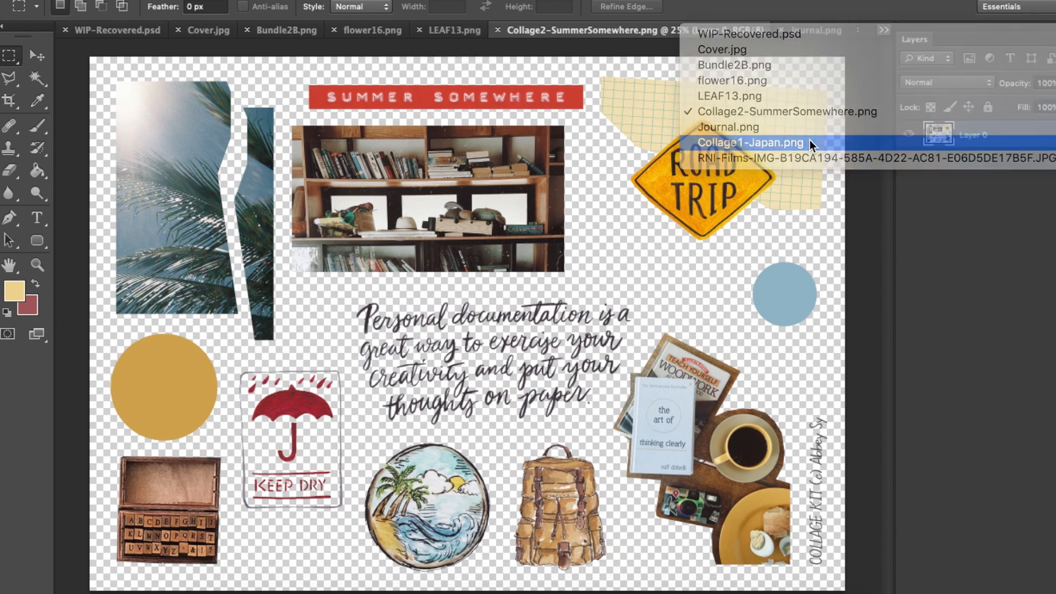
pyautogui.click(810, 141)
pyautogui.moveTo(646, 65); pyautogui.dragTo(838, 334)
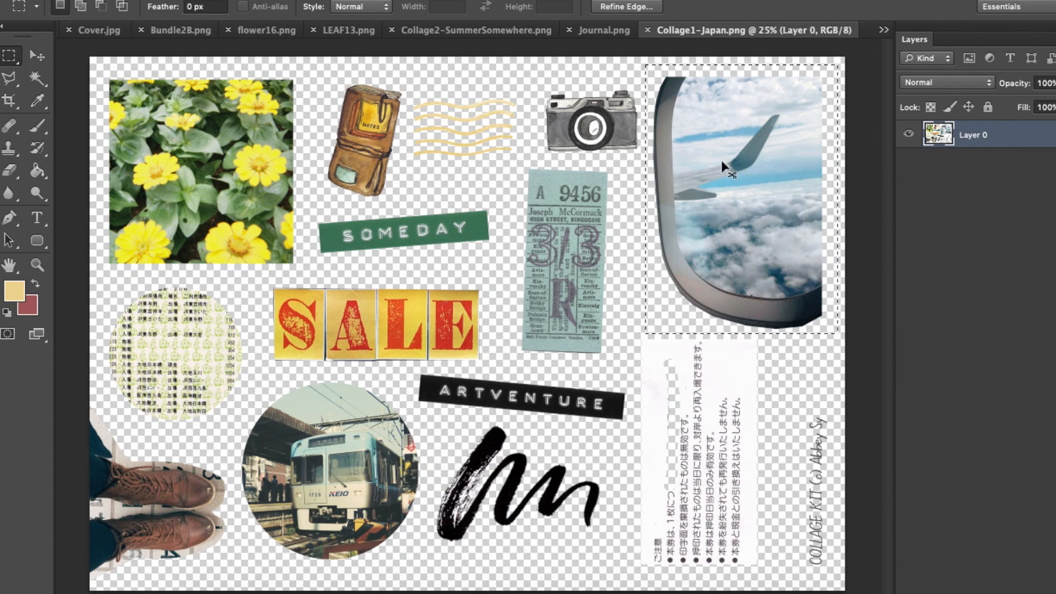
pyautogui.moveTo(721, 163); pyautogui.dragTo(720, 164)
pyautogui.moveTo(692, 30); pyautogui.dragTo(737, 80)
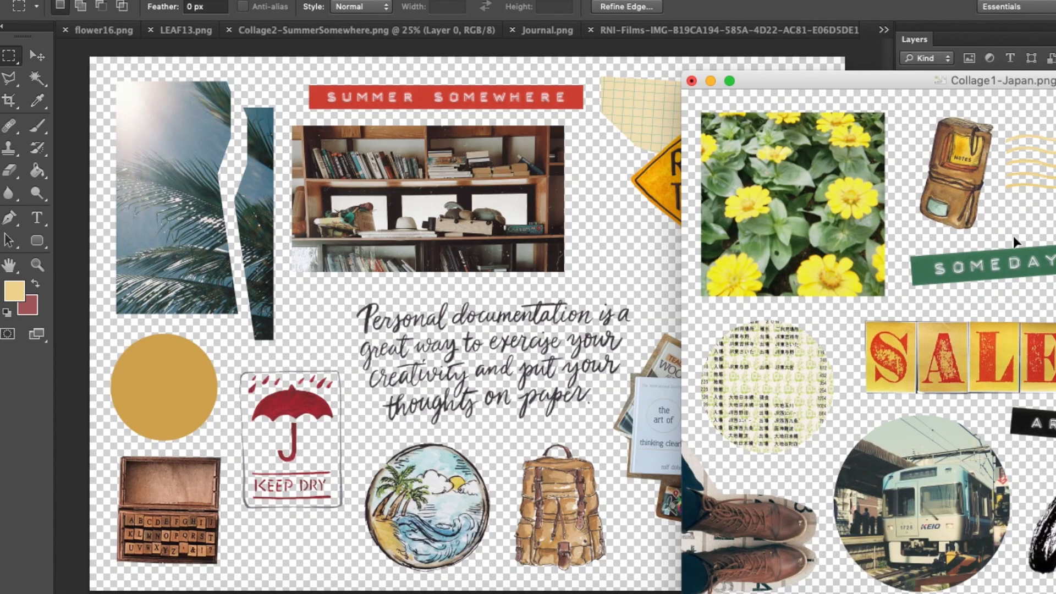
# Bring the airplane window cutout into WIP-Recovered.psd and scale it down over the torn paper strip
pyautogui.click(885, 31)
pyautogui.click(884, 39)
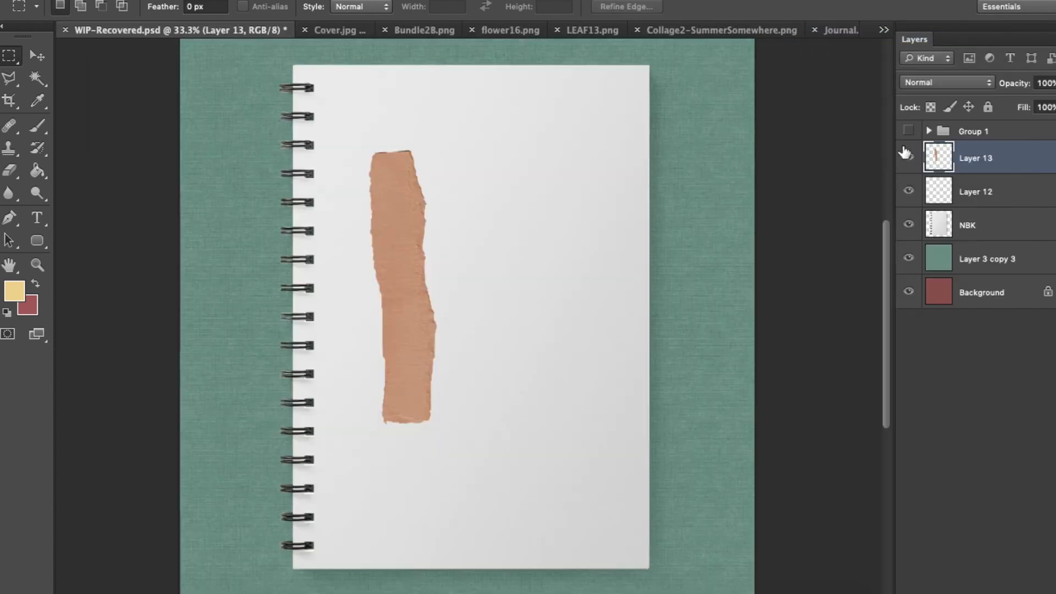
pyautogui.hotkey('ctrl', 'Up')
pyautogui.click(225, 217)
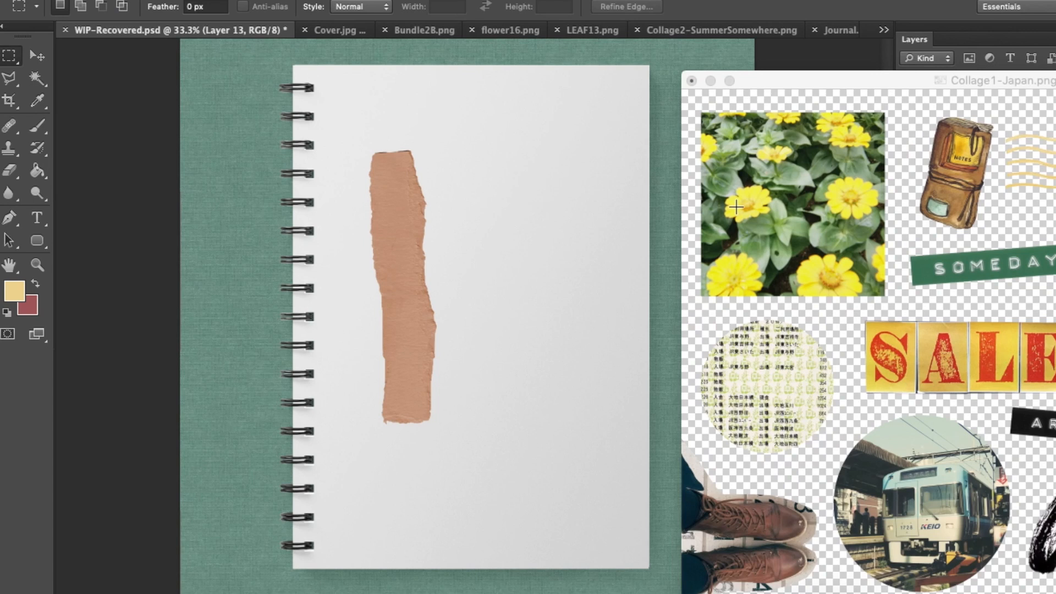
pyautogui.moveTo(777, 81); pyautogui.dragTo(641, 180)
pyautogui.moveTo(1022, 339); pyautogui.dragTo(539, 299)
pyautogui.press('super+t')
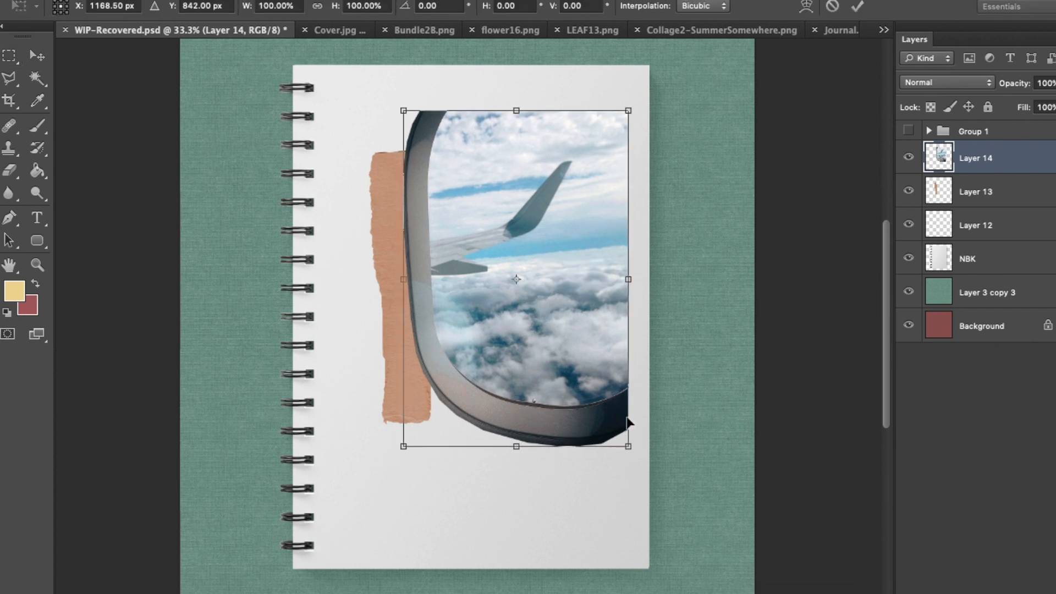
pyautogui.moveTo(628, 445); pyautogui.dragTo(520, 325)
pyautogui.press('Return')
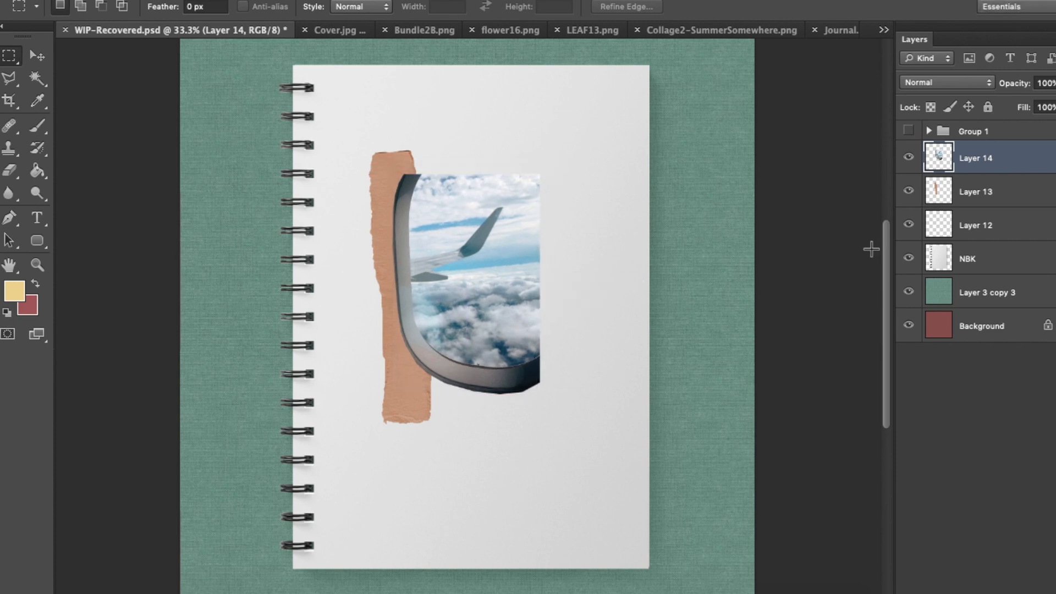
# Darken the torn paper strip on Layer 13 slightly with Curves, mapping input 128 to output 102
pyautogui.click(984, 194)
pyautogui.hotkey('ctrl', 'm')
pyautogui.moveTo(842, 316); pyautogui.dragTo(845, 318)
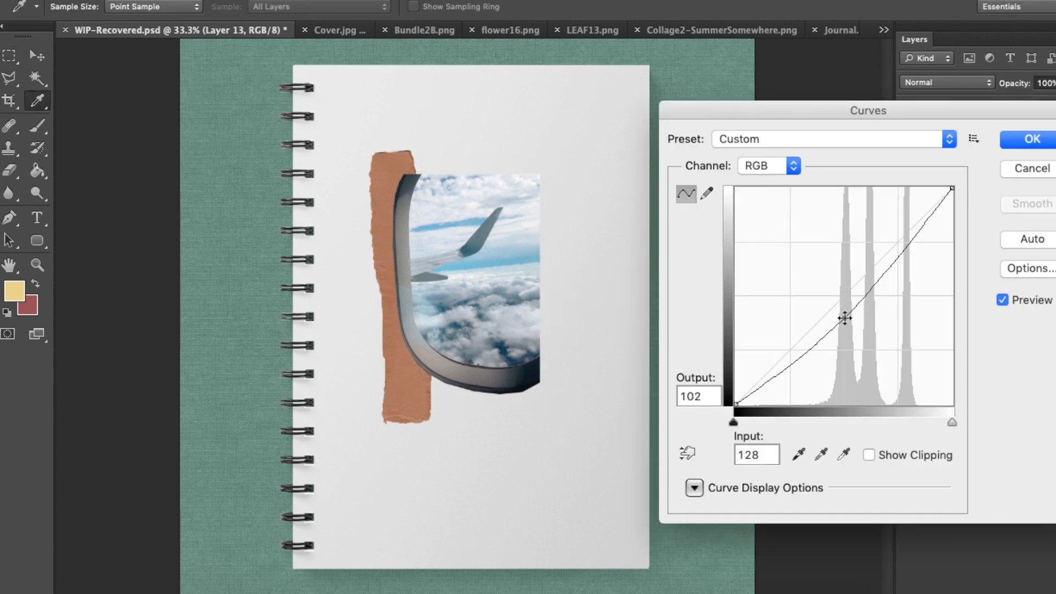
pyautogui.press('Return')
# Move the torn strip behind the airplane photo's right edge, and shift both layers together toward the page's upper right
pyautogui.moveTo(396, 330); pyautogui.dragTo(423, 333)
pyautogui.keyDown('shift'); pyautogui.click(997, 160); pyautogui.keyUp('shift')
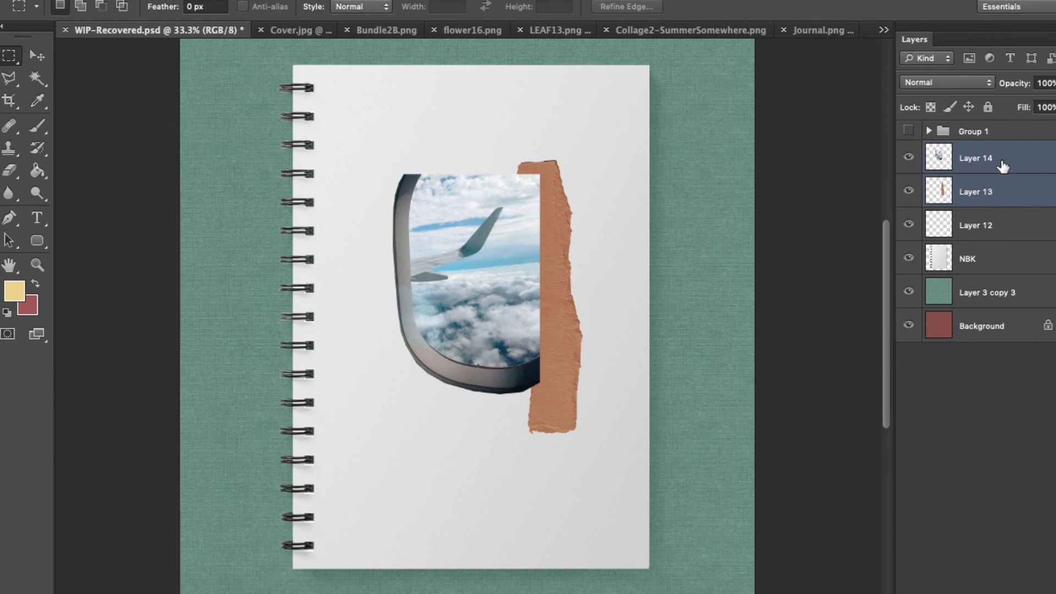
pyautogui.moveTo(640, 278); pyautogui.dragTo(674, 253)
# Recolour the torn paper strip mustard yellow with Colorize at hue 38, saturation 51 and lightness 0
pyautogui.click(968, 191)
pyautogui.hotkey('ctrl', 'u')
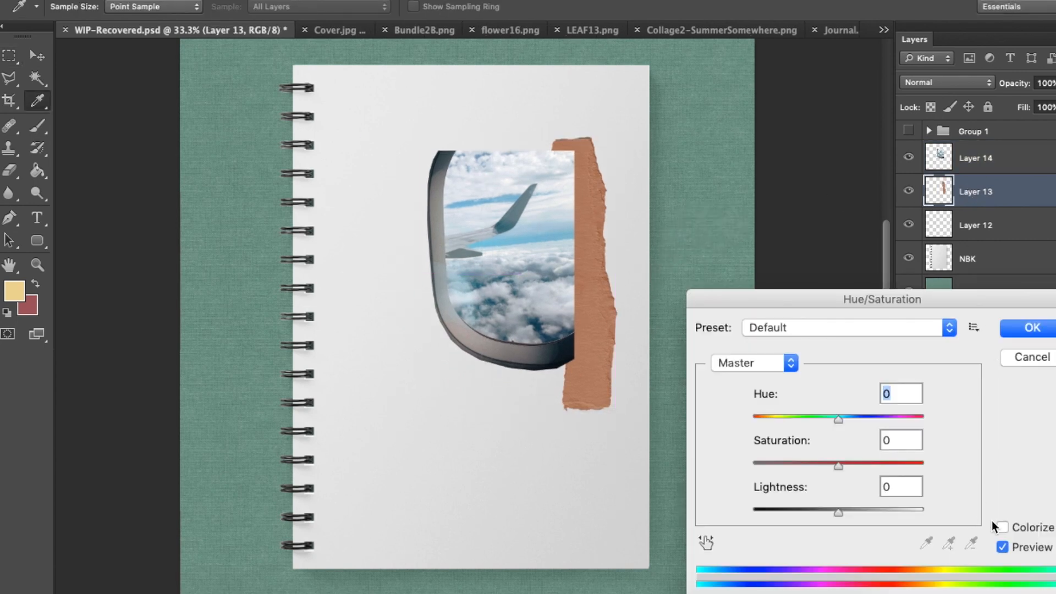
pyautogui.click(1002, 526)
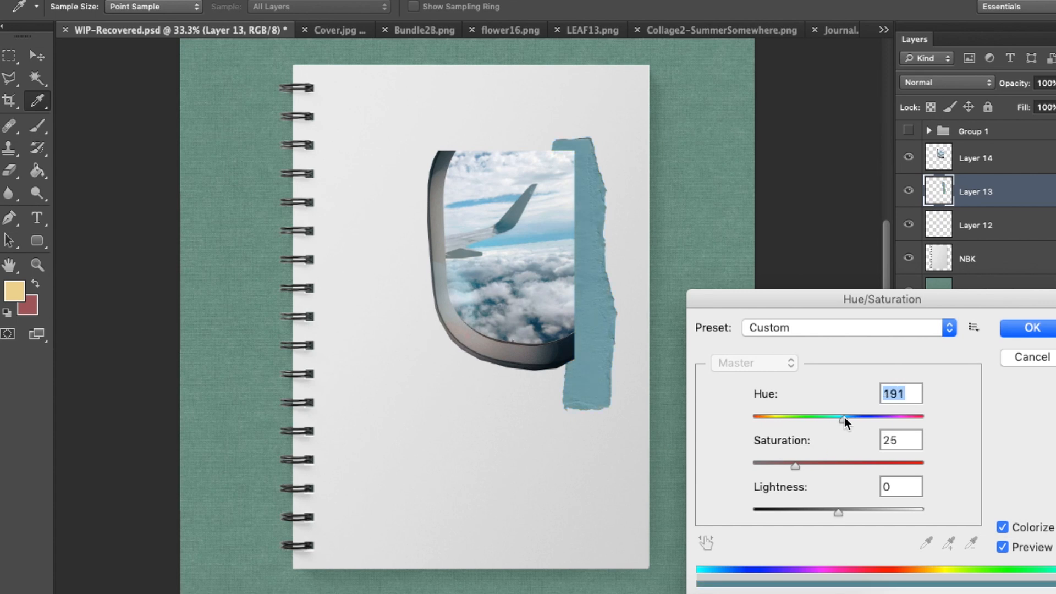
pyautogui.moveTo(847, 418); pyautogui.dragTo(768, 417)
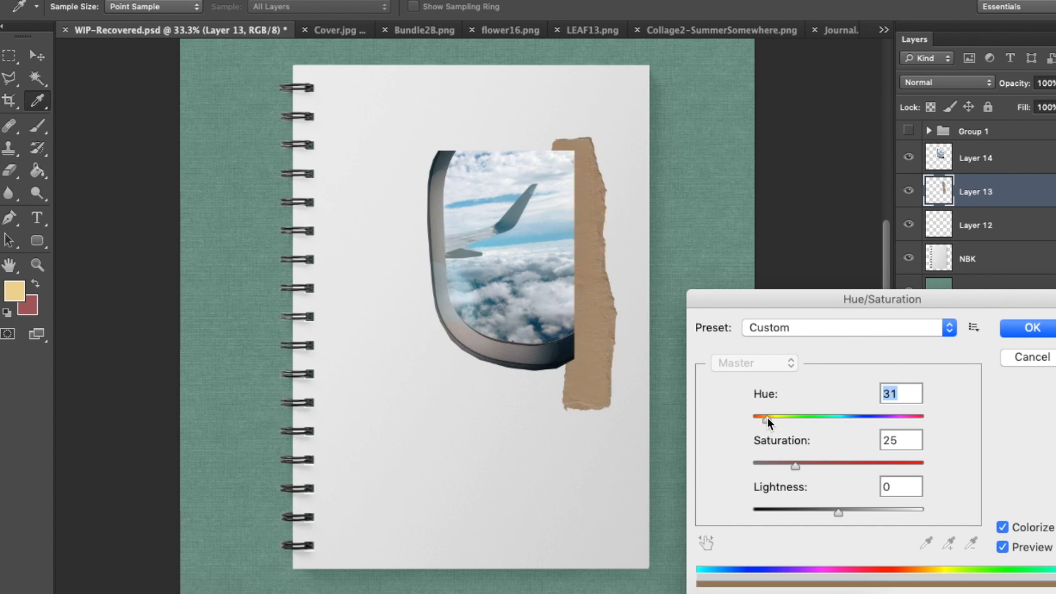
pyautogui.moveTo(795, 466); pyautogui.dragTo(839, 466)
pyautogui.moveTo(773, 418); pyautogui.dragTo(772, 421)
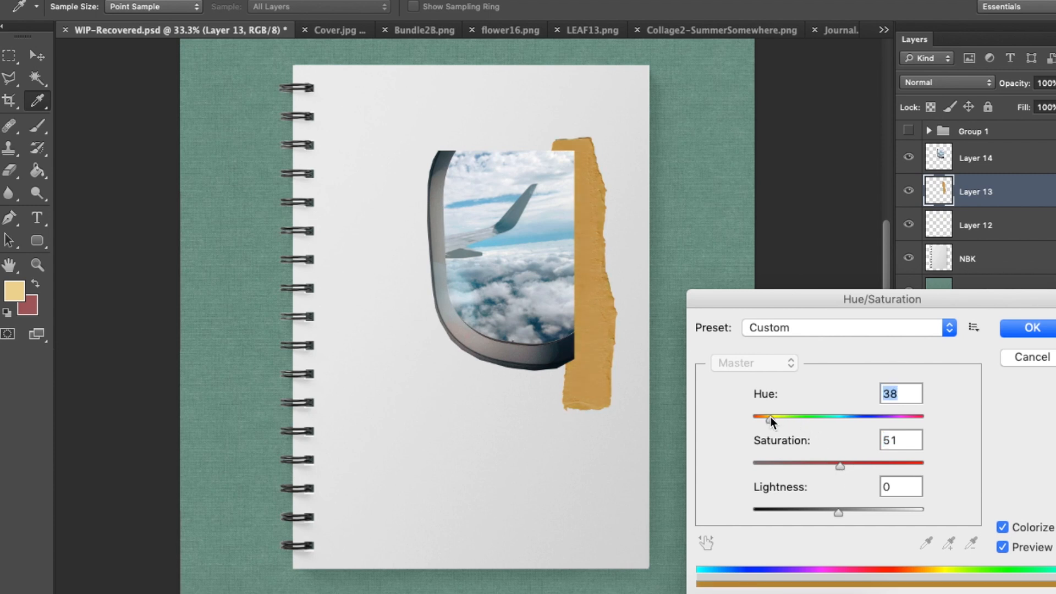
pyautogui.press('Return')
# Outline the brown boots cutout in Collage1-Japan.png with the Polygonal Lasso
pyautogui.press('m')
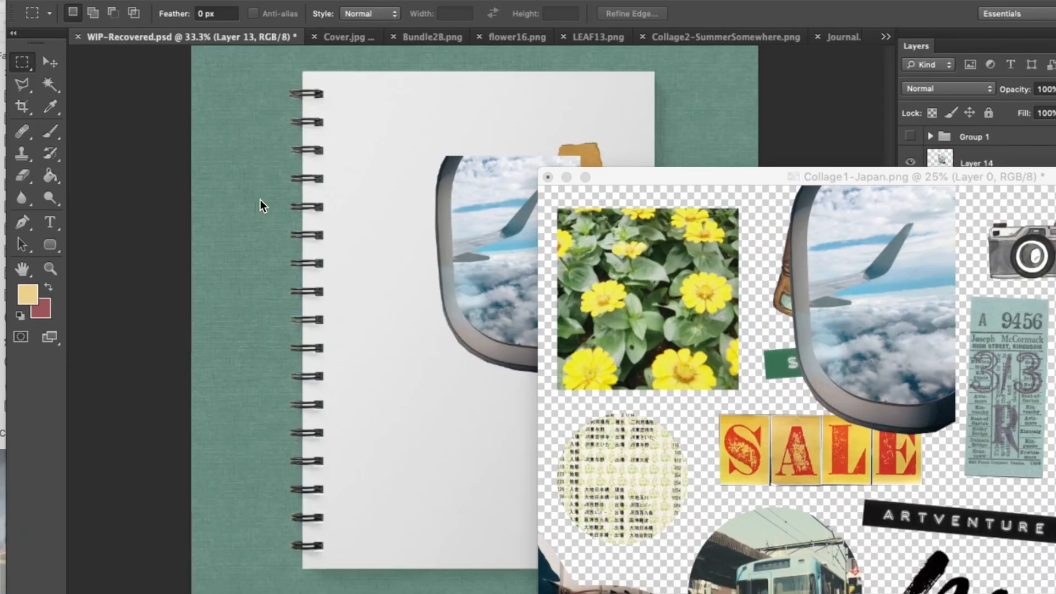
pyautogui.click(659, 329)
pyautogui.moveTo(781, 178); pyautogui.dragTo(594, 64)
pyautogui.press('l')
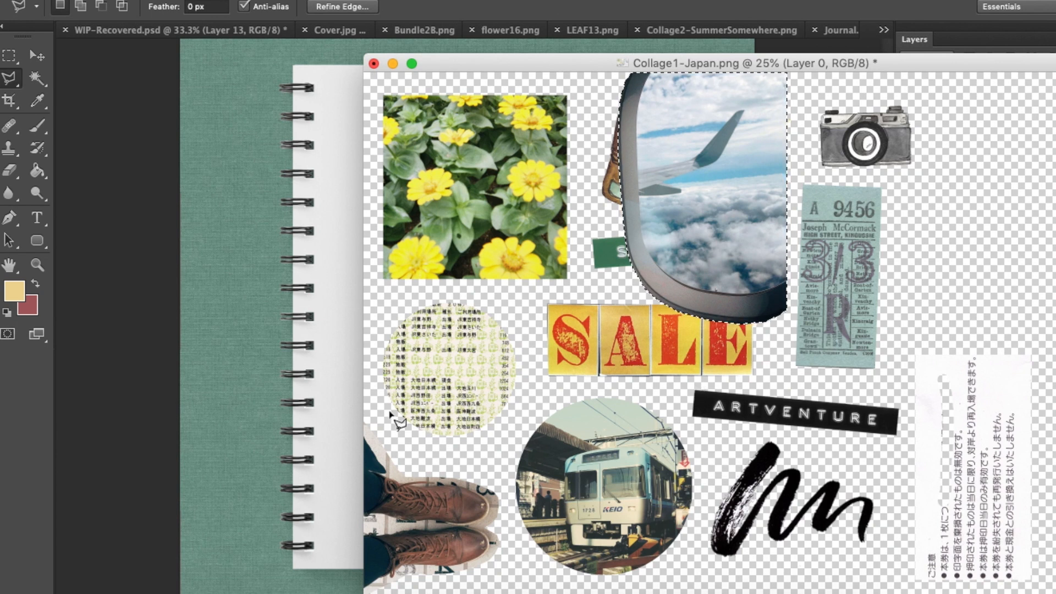
pyautogui.scroll(-10, 377, 409)
pyautogui.scroll(10, 385, 421)
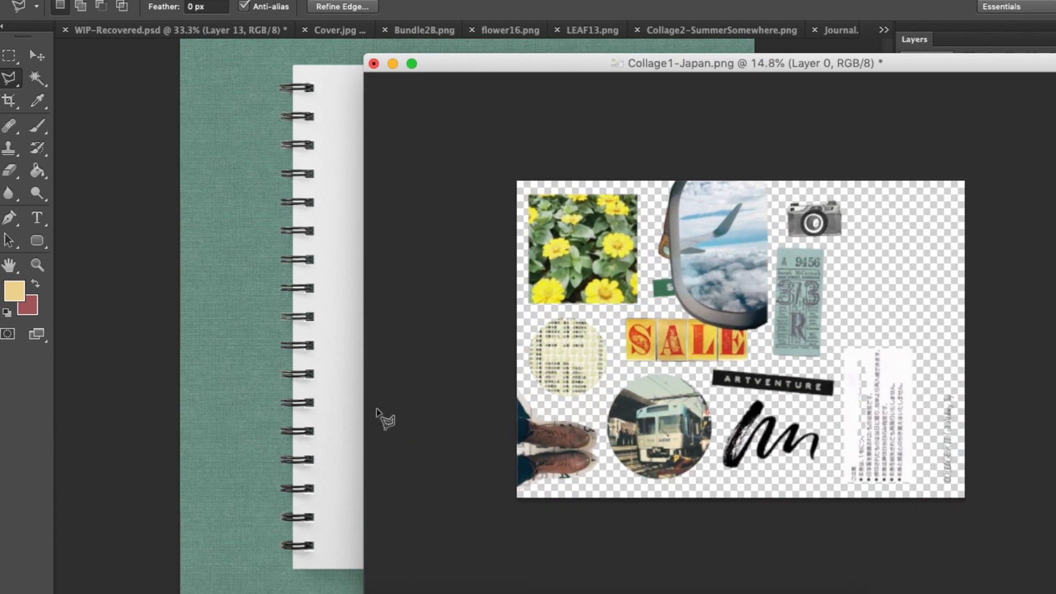
pyautogui.click(538, 416)
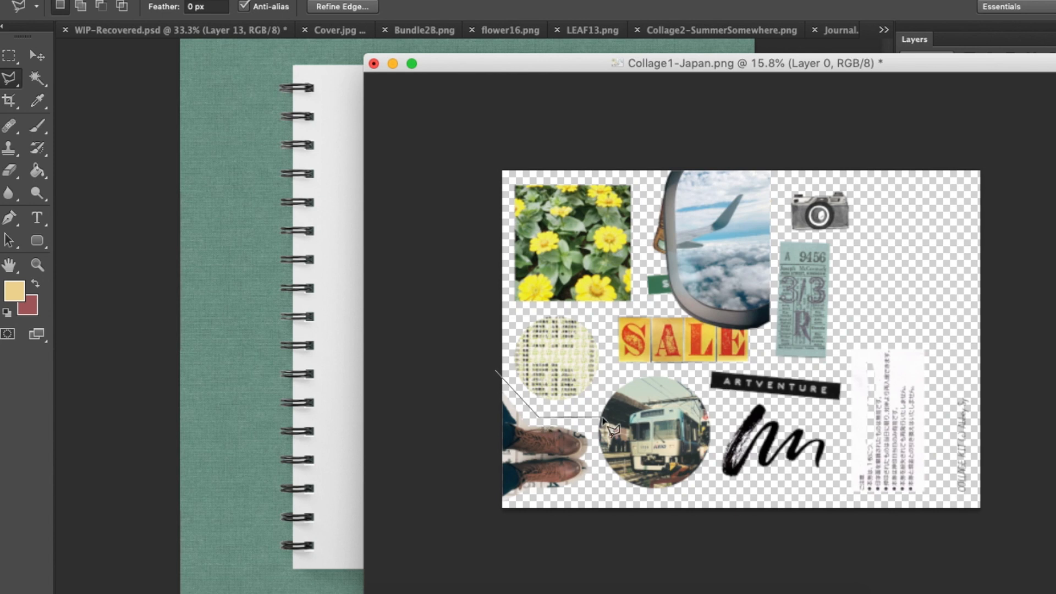
pyautogui.click(593, 419)
pyautogui.click(593, 490)
pyautogui.click(487, 514)
pyautogui.click(478, 439)
pyautogui.click(495, 371)
# Bring the boots into WIP-Recovered.psd, scale them to about 57%, rotate them toes-up, and place them on the page's lower left
pyautogui.moveTo(517, 462); pyautogui.dragTo(402, 428)
pyautogui.press('super+t')
pyautogui.moveTo(520, 527); pyautogui.dragTo(424, 438)
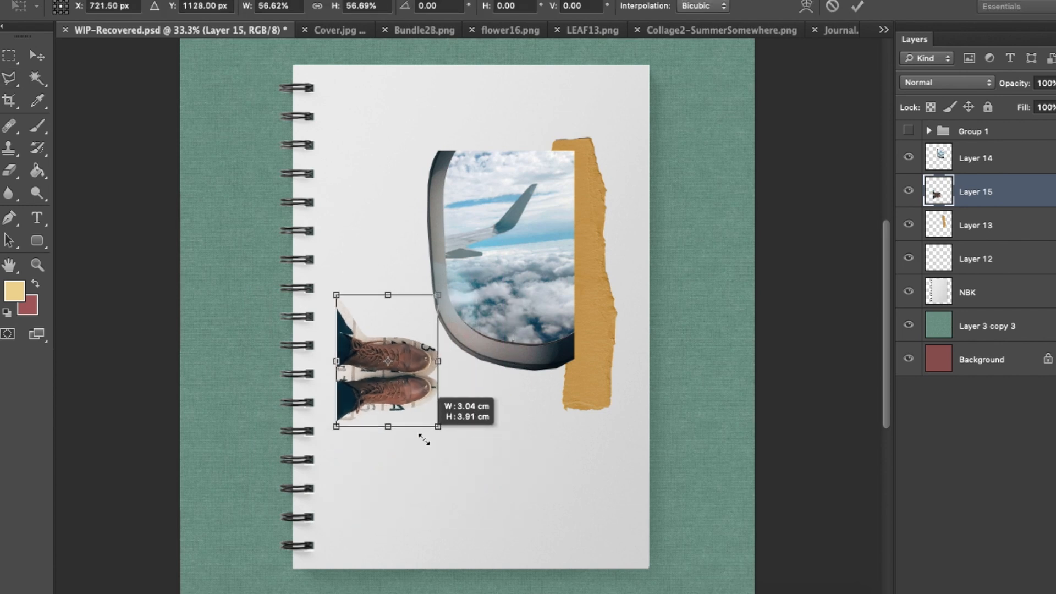
pyautogui.moveTo(519, 414); pyautogui.dragTo(443, 229)
pyautogui.press('Return')
pyautogui.moveTo(426, 402); pyautogui.dragTo(425, 488)
pyautogui.press('m')
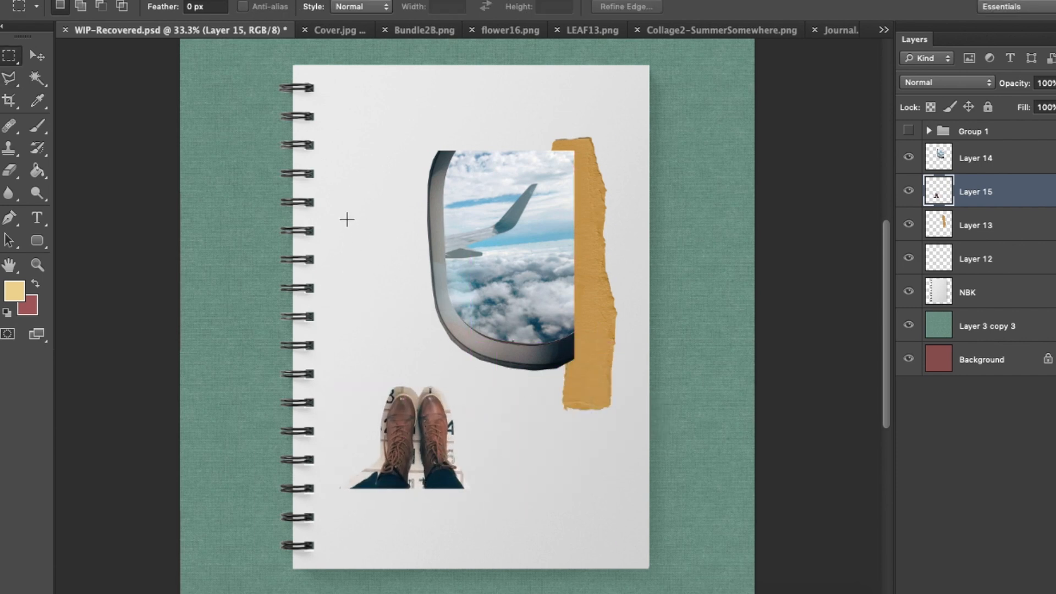
# Delete the pink brush stroke layer in LEAF13.png and bring the leafy branch into WIP-Recovered.psd
pyautogui.click(612, 28)
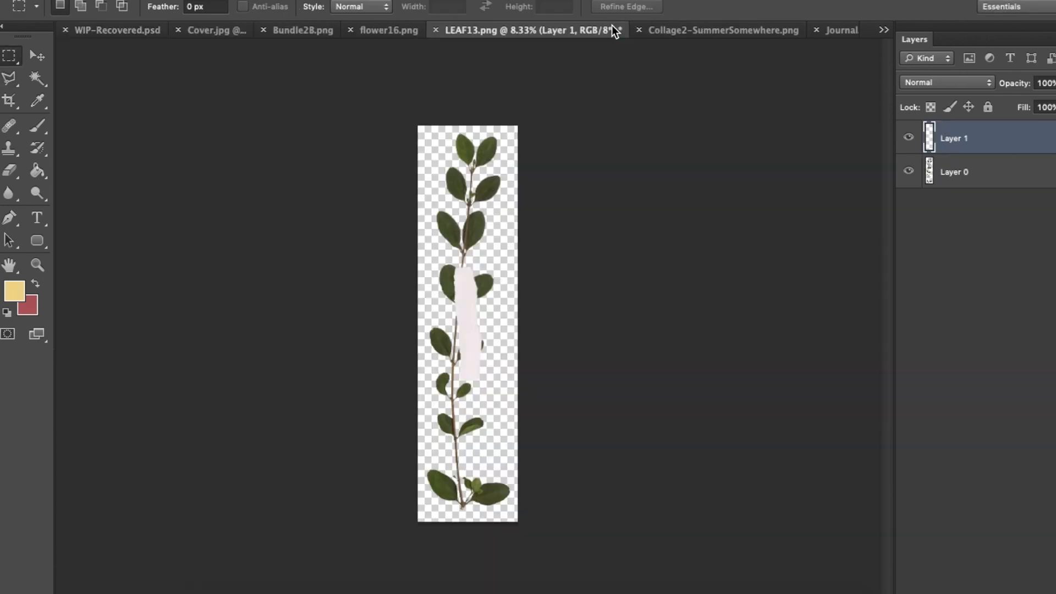
pyautogui.press('Delete')
pyautogui.moveTo(486, 235); pyautogui.dragTo(403, 280)
pyautogui.scroll(-5, 403, 279)
pyautogui.scroll(3, 434, 297)
# Scale the leafy branch down to shorter than the page and place it over the mustard strip's right edge
pyautogui.hotkey('ctrl', 't')
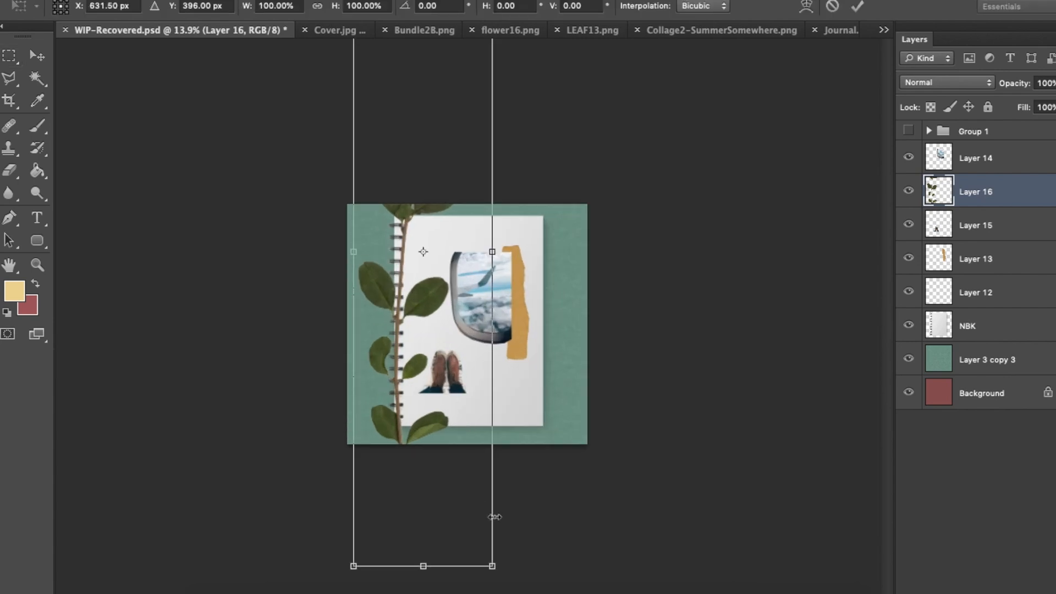
pyautogui.moveTo(494, 567); pyautogui.dragTo(440, 360)
pyautogui.press('Return')
pyautogui.moveTo(474, 403); pyautogui.dragTo(530, 379)
pyautogui.hotkey('ctrl', 't')
pyautogui.press('Return')
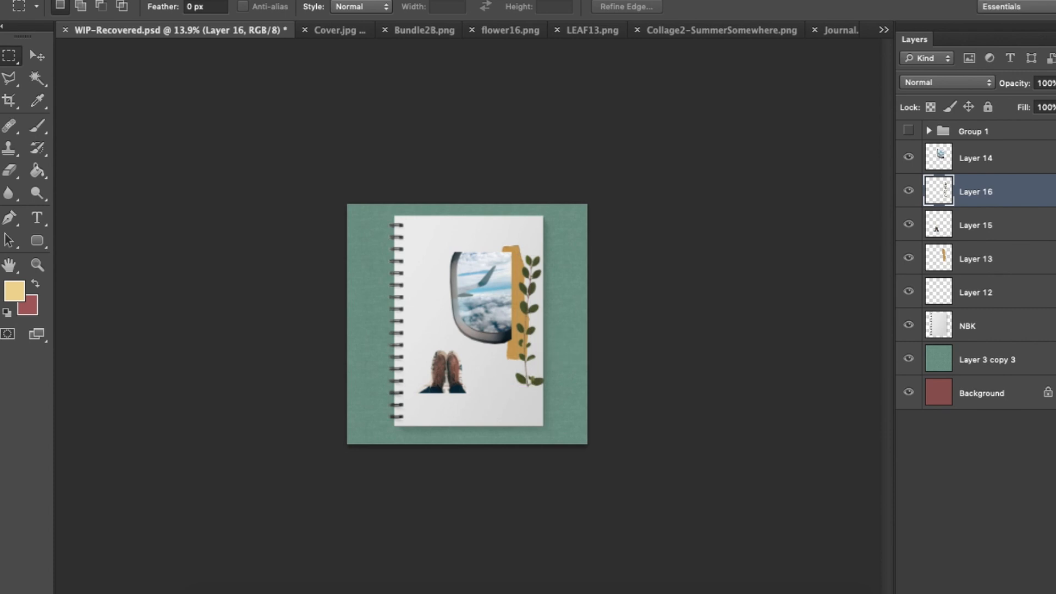
# Shift the airplane window, leafy branch and mustard strip layers together slightly to the left
pyautogui.keyDown('super'); pyautogui.click(1003, 256); pyautogui.keyUp('super')
pyautogui.keyDown('super'); pyautogui.click(987, 158); pyautogui.keyUp('super')
pyautogui.moveTo(591, 308); pyautogui.dragTo(582, 310)
pyautogui.scroll(8, 582, 305)
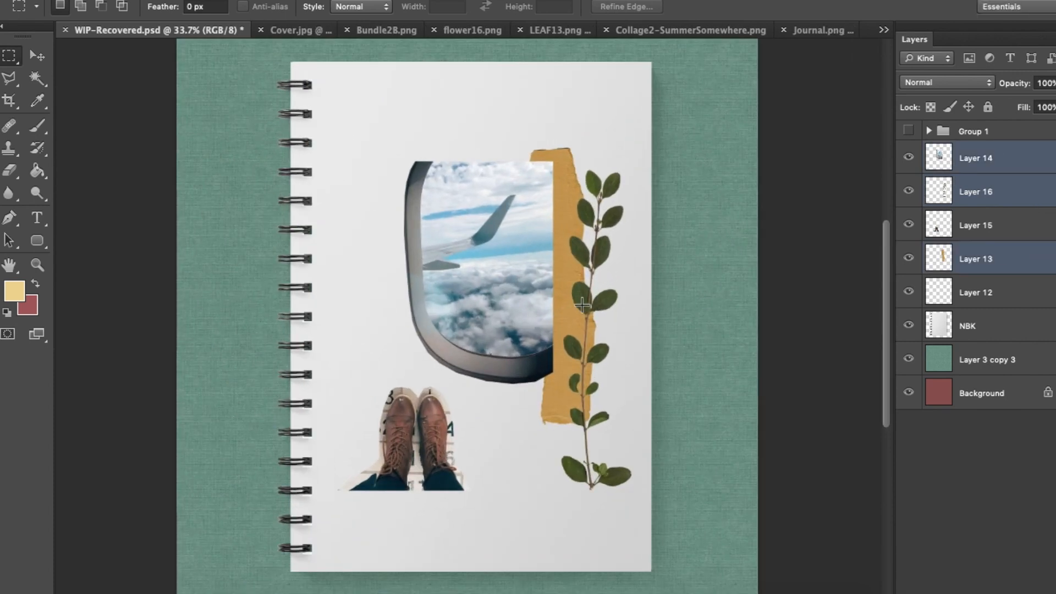
# Scale down the airplane window on Layer 14 and move it up against the mustard strip's left edge
pyautogui.click(1000, 160)
pyautogui.press('super+t')
pyautogui.moveTo(416, 385); pyautogui.dragTo(428, 349)
pyautogui.press('Return')
pyautogui.moveTo(556, 301); pyautogui.dragTo(563, 266)
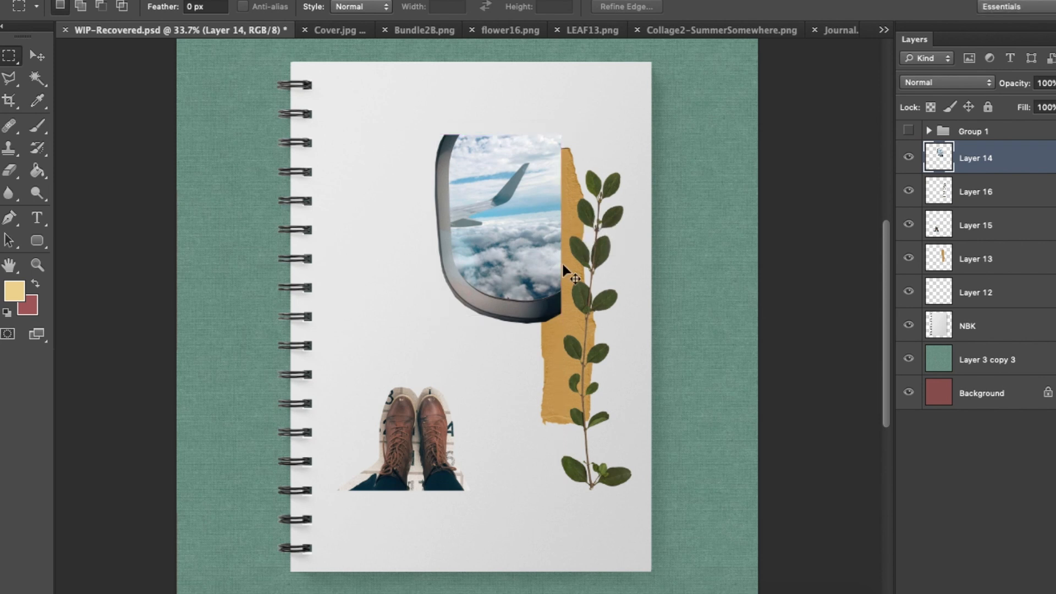
# Warm the airplane window photo with Color Balance midtones at +17, 0, -21
pyautogui.press('super+u')
pyautogui.moveTo(838, 466)
pyautogui.mouseDown()
pyautogui.moveTo(811, 465)
pyautogui.moveTo(823, 457)
pyautogui.mouseUp()
pyautogui.press('Return')
pyautogui.press('super+b')
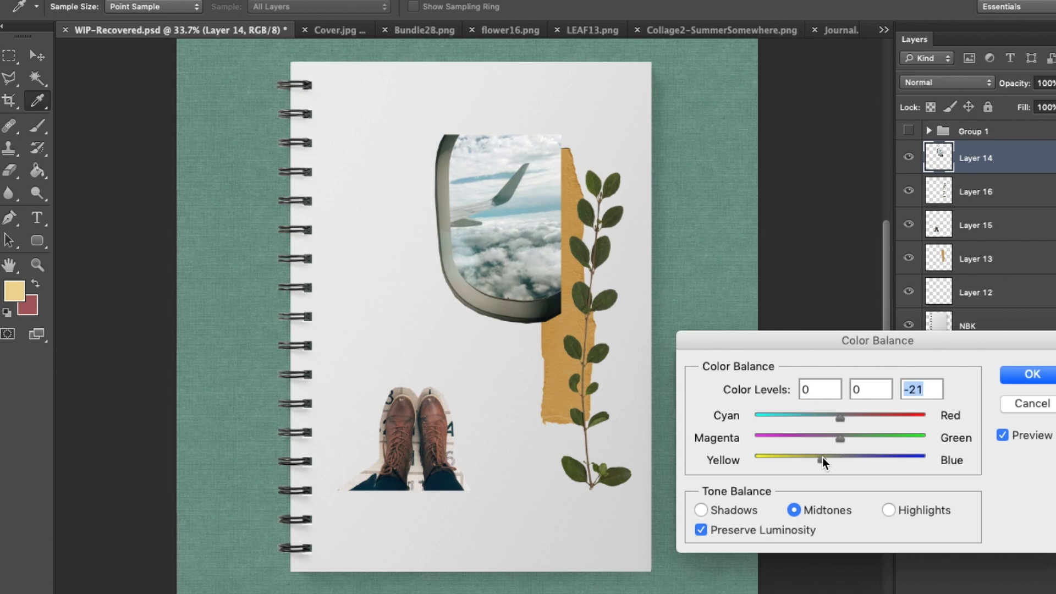
pyautogui.click(858, 416)
pyautogui.moveTo(858, 416); pyautogui.dragTo(856, 416)
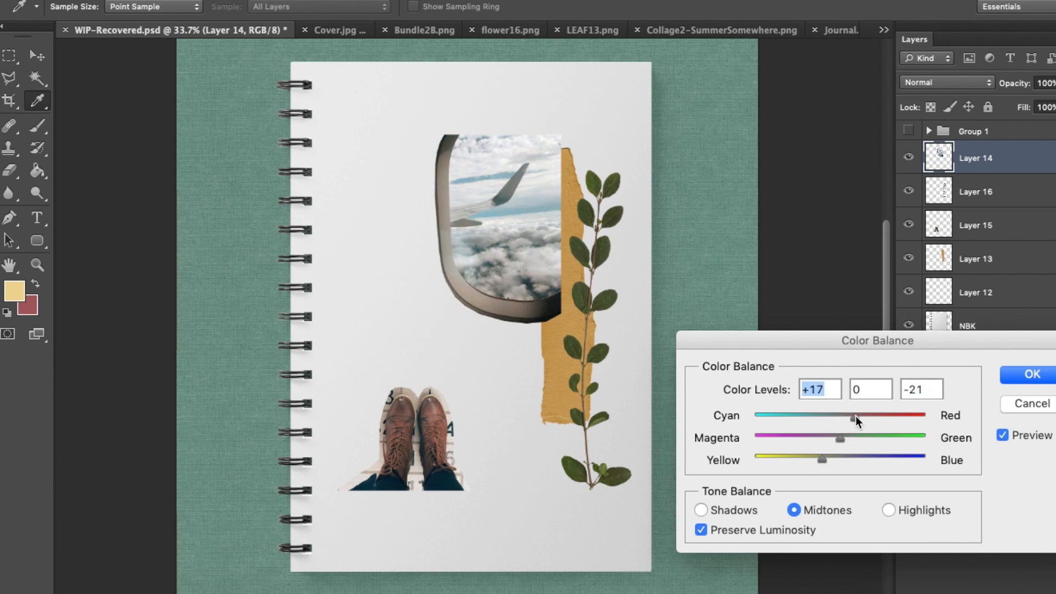
pyautogui.press('Return')
pyautogui.press('m')
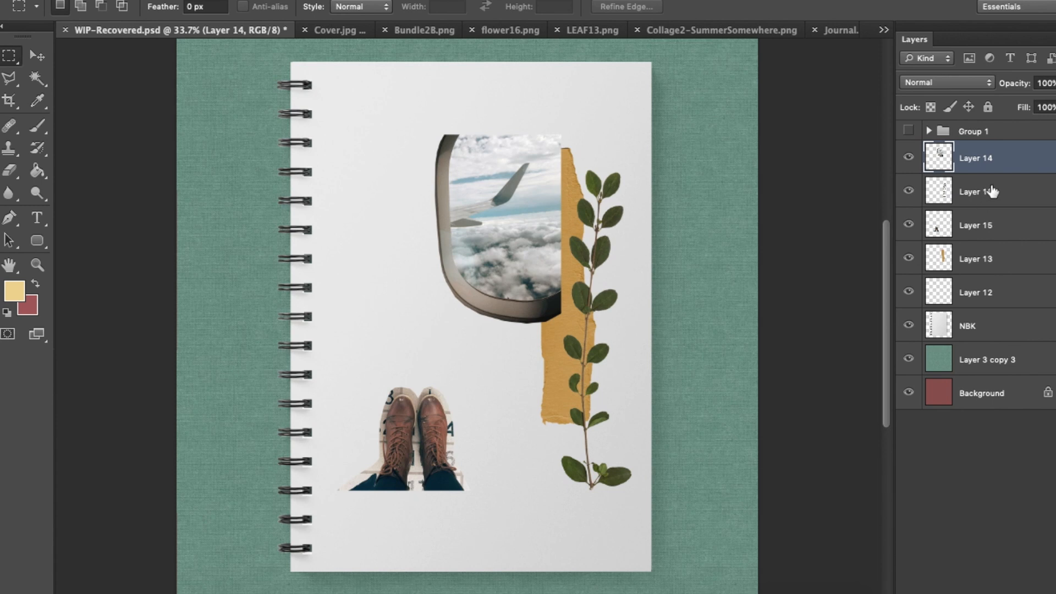
# Widen the mustard torn strip on Layer 13 and stretch its upper end above the airplane window
pyautogui.click(984, 259)
pyautogui.hotkey('ctrl', 't')
pyautogui.moveTo(596, 285); pyautogui.dragTo(610, 285)
pyautogui.moveTo(601, 148); pyautogui.dragTo(620, 119)
pyautogui.press('Return')
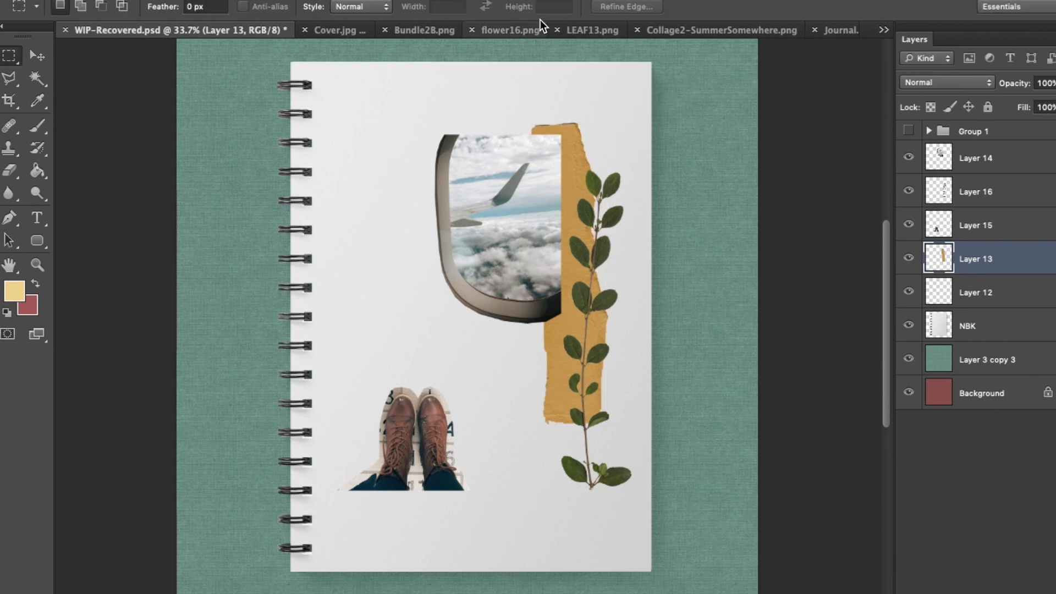
# Bring the pale beige shape from Bundle28.png onto the page behind the boots
pyautogui.click(444, 28)
pyautogui.moveTo(333, 226); pyautogui.dragTo(451, 289)
pyautogui.moveTo(380, 226); pyautogui.dragTo(471, 409)
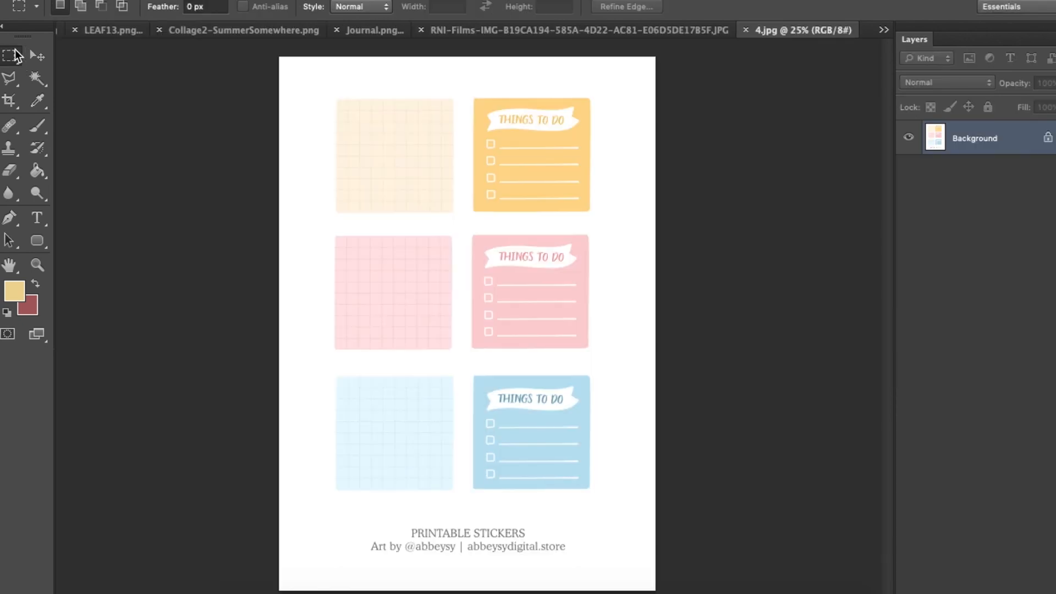
# Copy a circle of the cream grid square from 4.jpg with the Elliptical Marquee and fit it behind the airplane window's lower edge
pyautogui.click(10, 56)
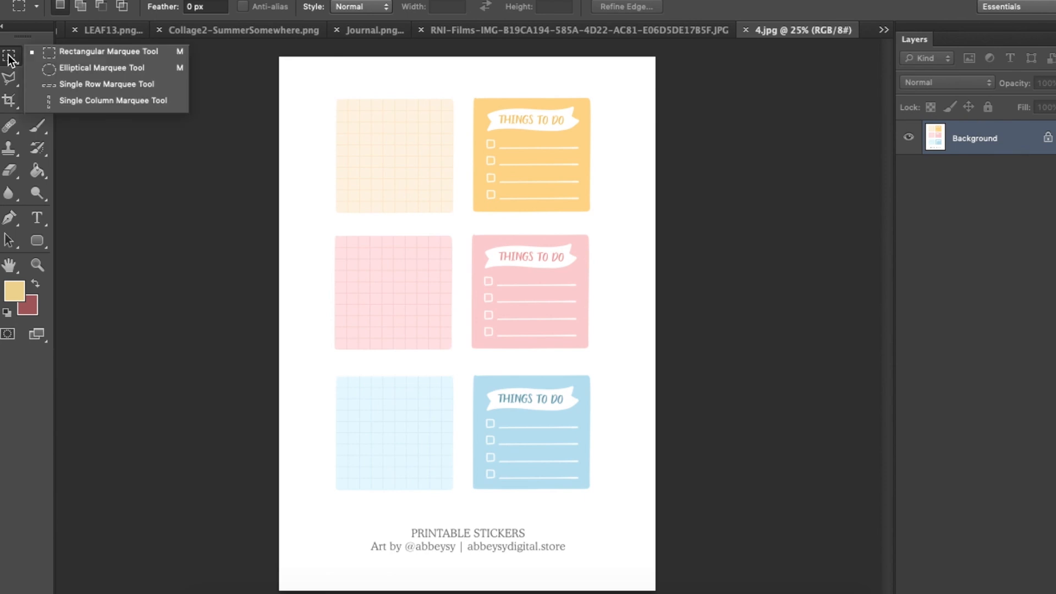
pyautogui.click(51, 69)
pyautogui.moveTo(340, 111); pyautogui.dragTo(445, 234)
pyautogui.moveTo(816, 31); pyautogui.dragTo(819, 75)
pyautogui.moveTo(857, 187); pyautogui.dragTo(446, 306)
pyautogui.press('super+t')
pyautogui.moveTo(376, 210); pyautogui.dragTo(396, 358)
pyautogui.press('Return')
# Lower the grid circle's saturation to -49 and darken it with Curves, mapping about input 145 to output 88
pyautogui.press('super+u')
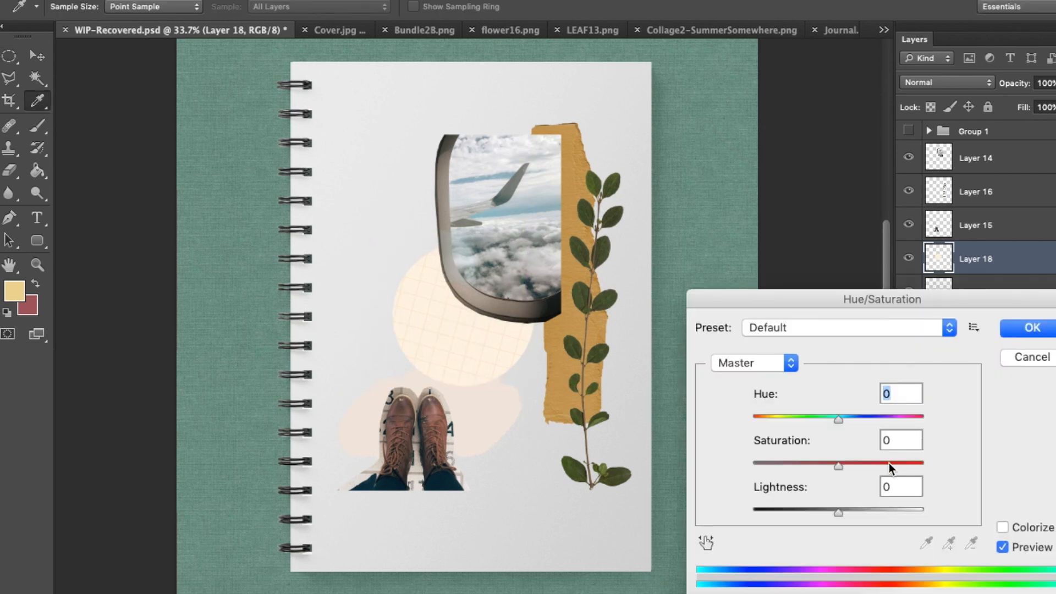
pyautogui.moveTo(767, 462); pyautogui.dragTo(796, 464)
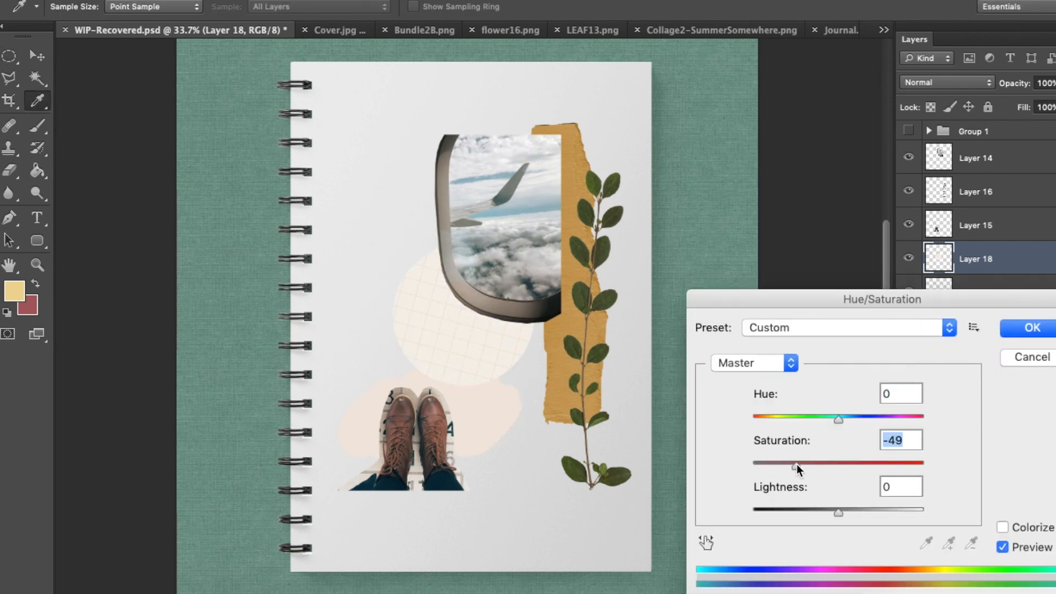
pyautogui.press('Return')
pyautogui.press('super+m')
pyautogui.moveTo(850, 342); pyautogui.dragTo(855, 325)
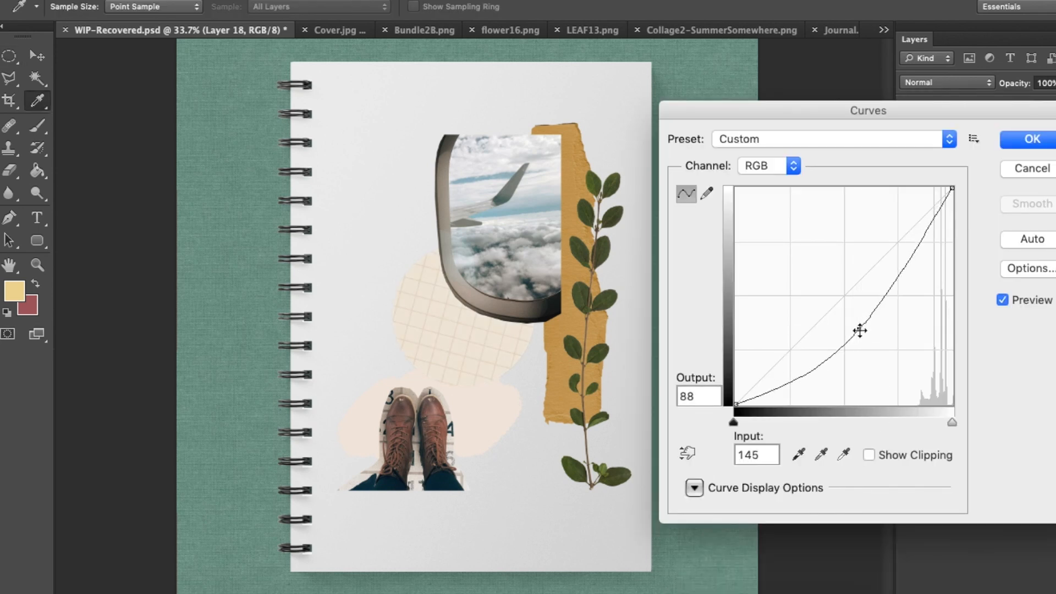
pyautogui.press('Return')
# Move the grid circle down behind the boots and trim it to a smaller circle by deleting everything outside an elliptical selection
pyautogui.moveTo(517, 252); pyautogui.dragTo(516, 317)
pyautogui.moveTo(408, 345); pyautogui.dragTo(522, 456)
pyautogui.rightClick(483, 374)
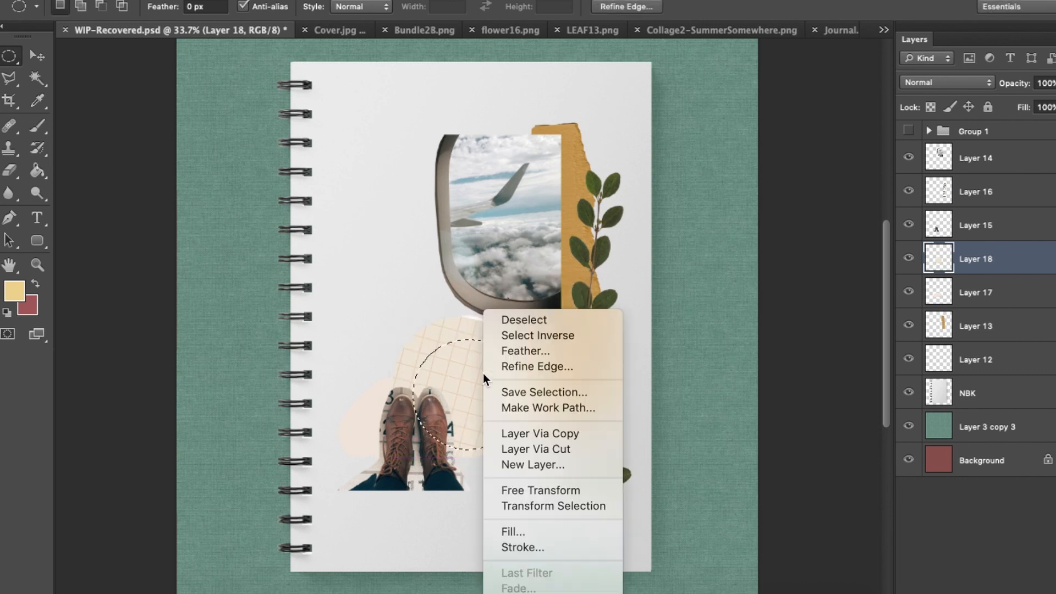
pyautogui.click(500, 336)
pyautogui.press('Delete')
pyautogui.hotkey('ctrl', 'd')
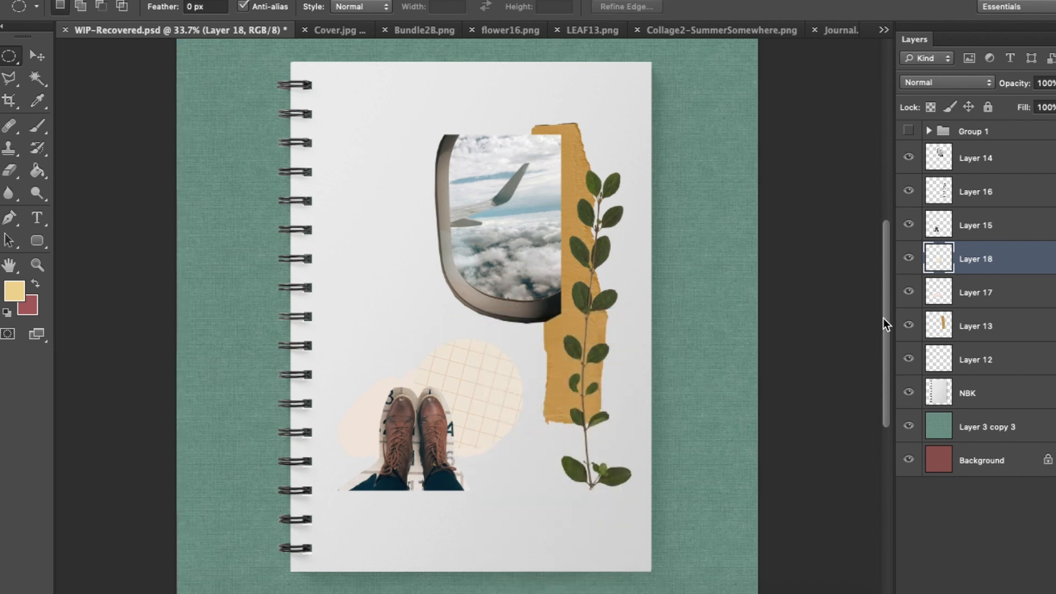
# Delete the pale beige shape on Layer 17
pyautogui.click(1010, 298)
pyautogui.press('Delete')
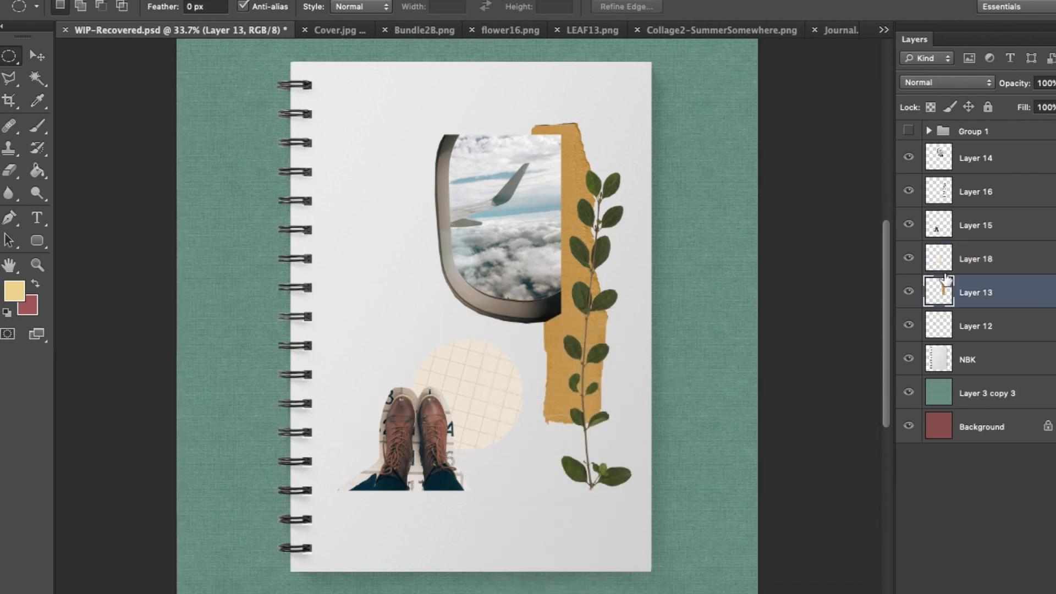
# Enlarge and rotate the grid circle to fill the space between airplane window and boots, and move its layer below the mustard strip
pyautogui.click(984, 264)
pyautogui.hotkey('ctrl', 't')
pyautogui.moveTo(611, 263); pyautogui.dragTo(545, 280)
pyautogui.moveTo(509, 324); pyautogui.dragTo(621, 239)
pyautogui.moveTo(498, 352)
pyautogui.mouseDown()
pyautogui.moveTo(476, 362)
pyautogui.moveTo(513, 364)
pyautogui.moveTo(504, 368)
pyautogui.mouseUp()
pyautogui.press('Return')
pyautogui.moveTo(1008, 260); pyautogui.dragTo(1009, 301)
# Try the Multiply blend mode on the grid circle's layer and undo it
pyautogui.click(961, 82)
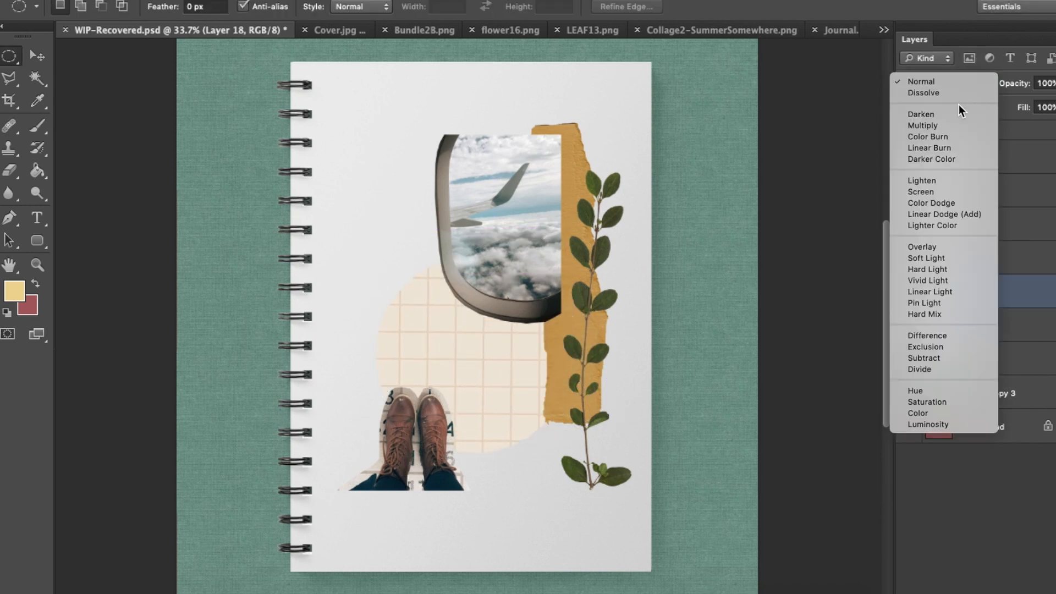
pyautogui.click(953, 127)
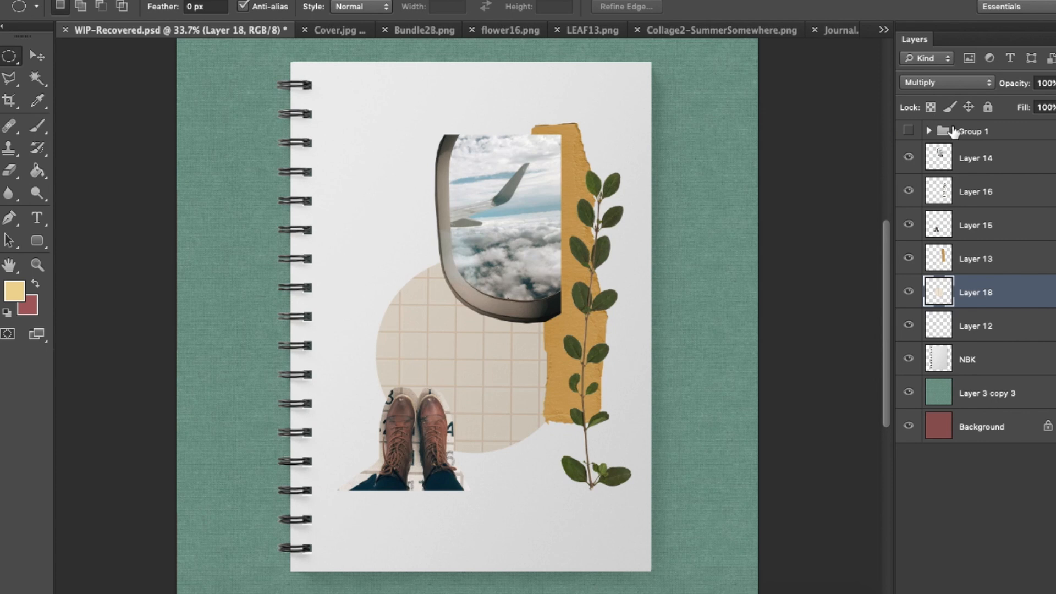
pyautogui.hotkey('ctrl', 'z')
# Darken the enlarged grid circle with Curves and reduce its saturation with Hue/Saturation
pyautogui.hotkey('ctrl', 'm')
pyautogui.click(841, 317)
pyautogui.press('Return')
pyautogui.hotkey('ctrl', 'u')
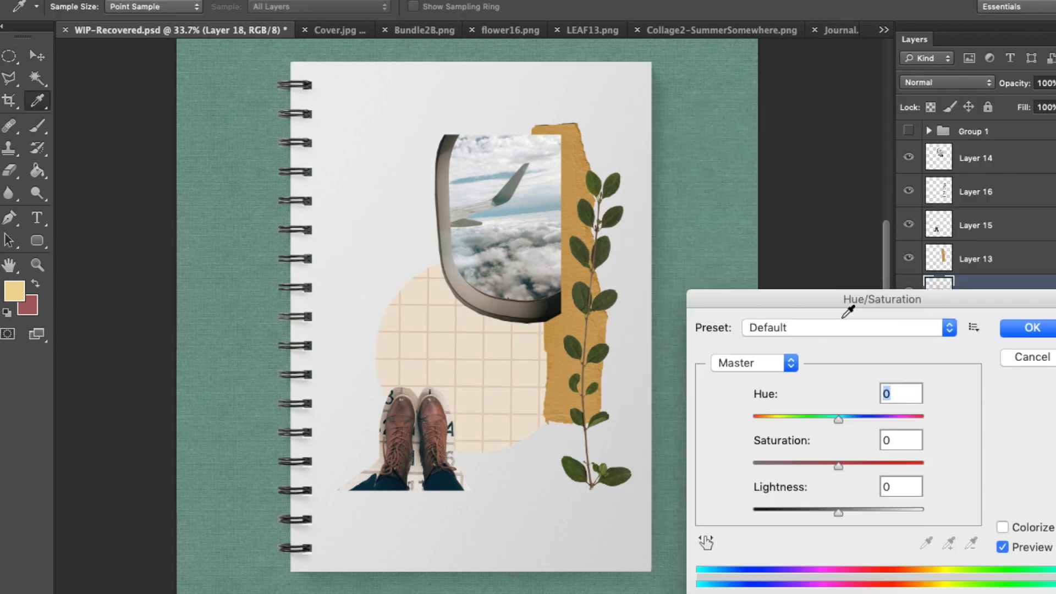
pyautogui.moveTo(838, 463); pyautogui.dragTo(809, 464)
pyautogui.press('Return')
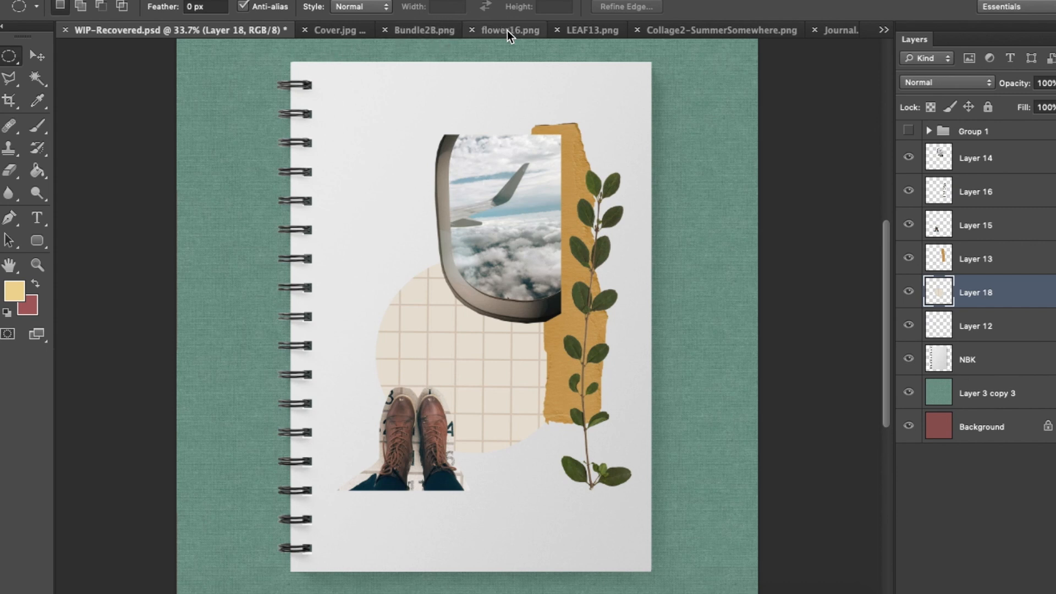
# Select the KEEP DRY umbrella label in Collage2-SummerSomewhere.png with the Rectangular Marquee and bring it into WIP-Recovered.psd
pyautogui.click(705, 29)
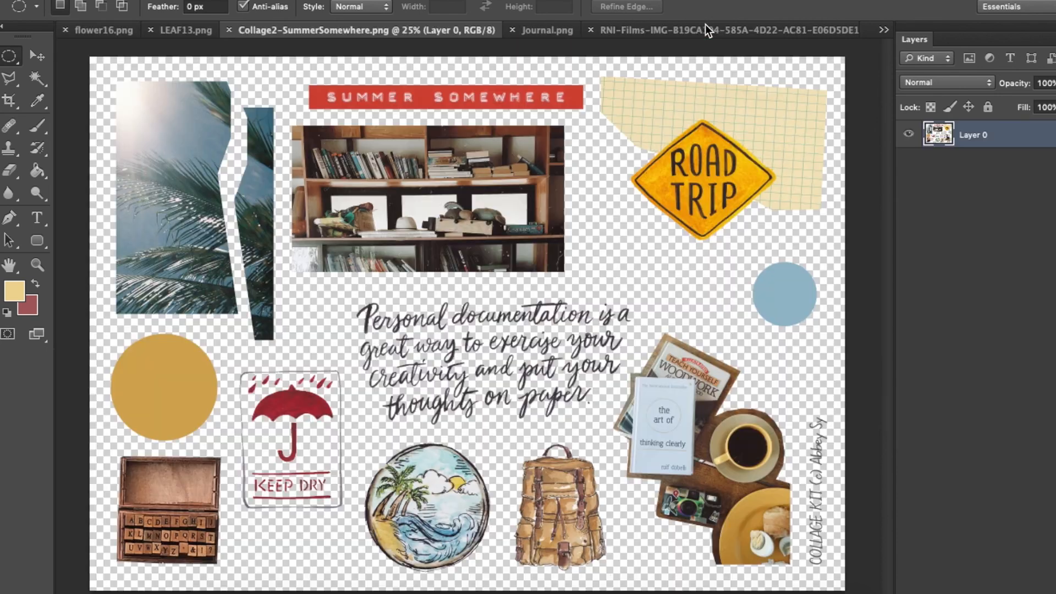
pyautogui.moveTo(297, 74); pyautogui.dragTo(593, 115)
pyautogui.click(538, 92)
pyautogui.click(11, 62)
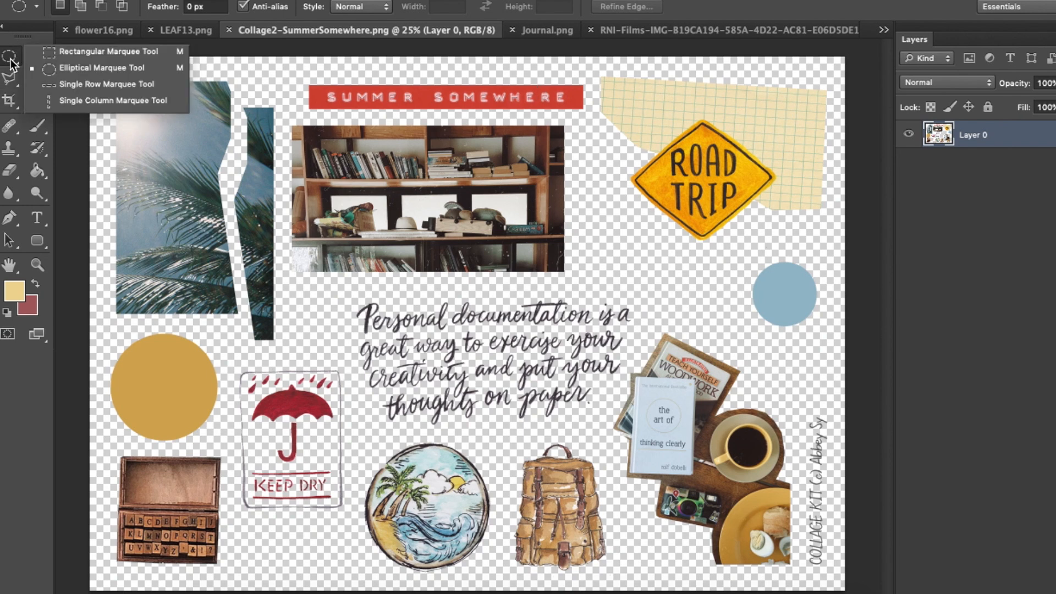
pyautogui.click(99, 51)
pyautogui.moveTo(240, 376); pyautogui.dragTo(338, 507)
pyautogui.moveTo(308, 430)
pyautogui.keyDown('ctrl'); pyautogui.mouseDown()
pyautogui.moveTo(177, 121)
pyautogui.moveTo(259, 166)
pyautogui.mouseUp(); pyautogui.keyUp('ctrl')
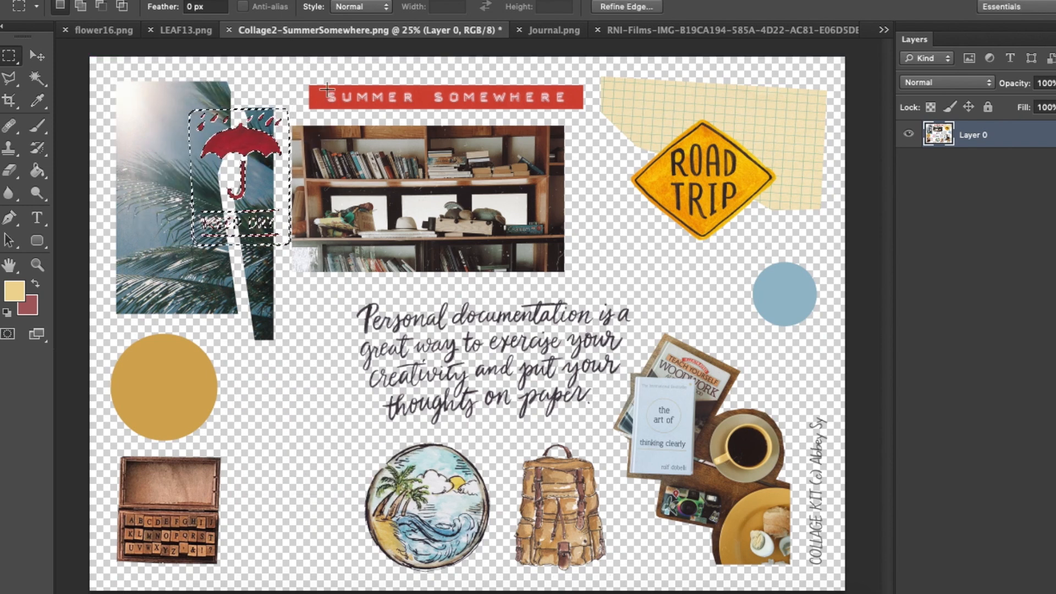
pyautogui.moveTo(304, 30); pyautogui.dragTo(361, 77)
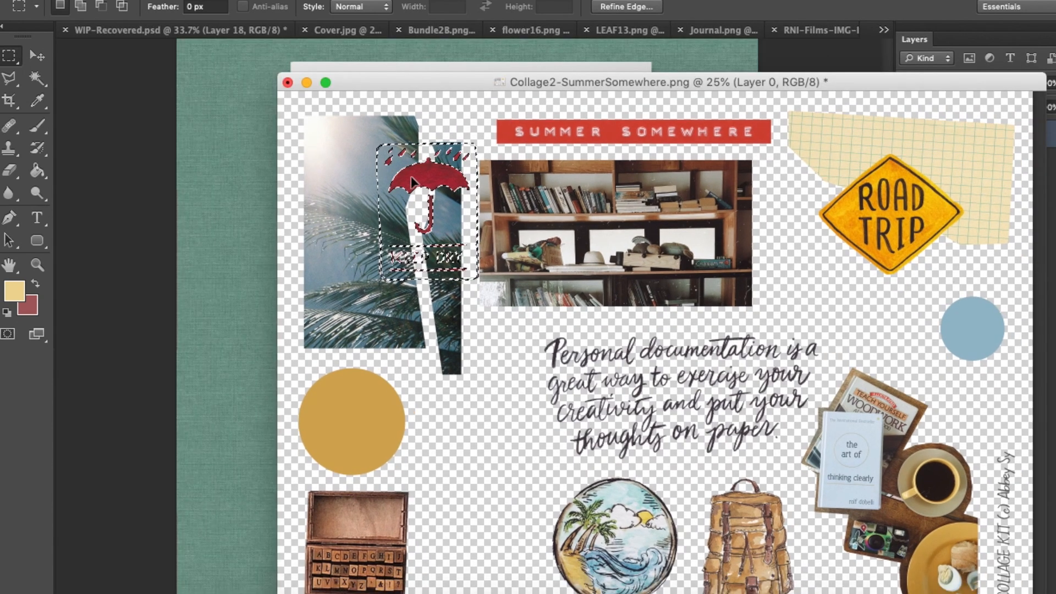
pyautogui.moveTo(413, 182); pyautogui.dragTo(369, 242)
# Resize the KEEP DRY label and place it above the boots, overlapping the grid circle's left edge
pyautogui.hotkey('ctrl', 't')
pyautogui.moveTo(445, 185); pyautogui.dragTo(409, 284)
pyautogui.press('Return')
pyautogui.hotkey('ctrl', 't')
pyautogui.moveTo(416, 351)
pyautogui.mouseDown()
pyautogui.moveTo(445, 352)
pyautogui.moveTo(397, 349)
pyautogui.mouseUp()
pyautogui.press('Return')
# Paint a dusty red dot with the 90 px brush at the grid circle's lower edge, beside the boots
pyautogui.press('b')
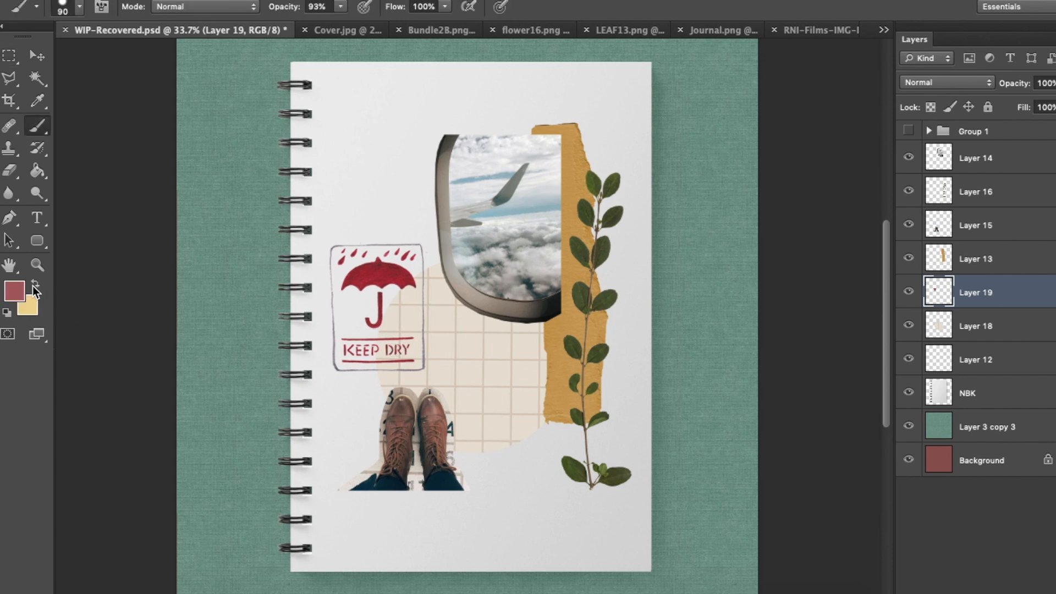
pyautogui.click(489, 451)
pyautogui.press('m')
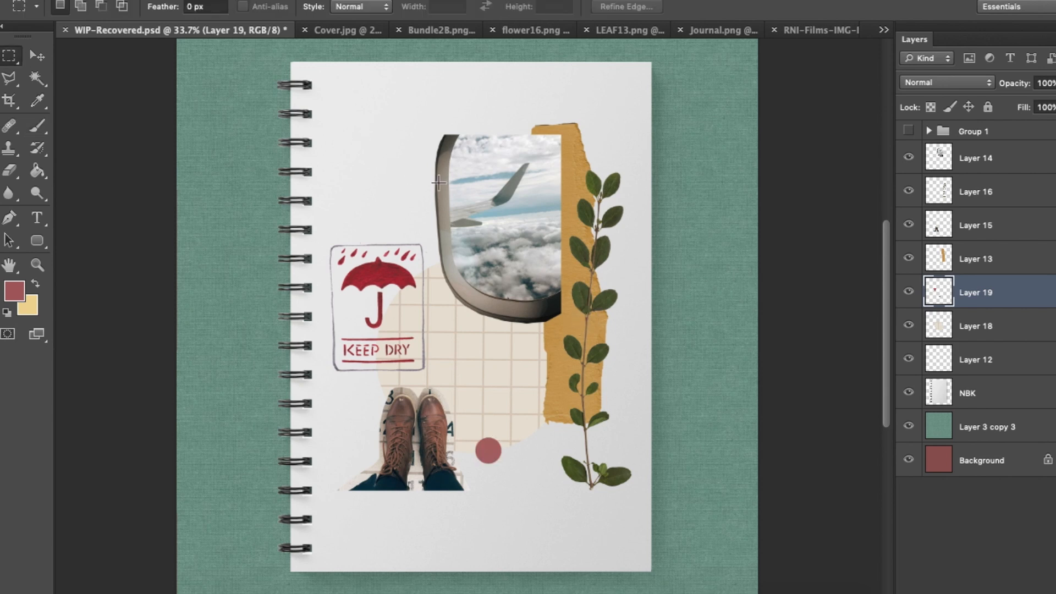
# Select the mountains and fields in the RNI-Films landscape photo with the Polygonal Lasso and bring them into WIP-Recovered.psd
pyautogui.click(721, 28)
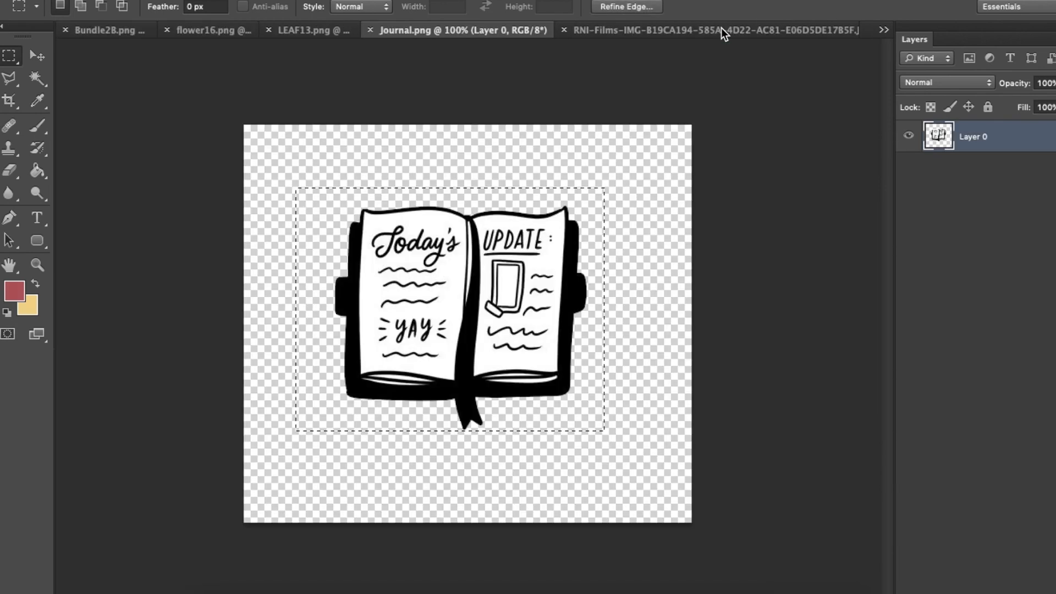
pyautogui.click(882, 30)
pyautogui.click(845, 126)
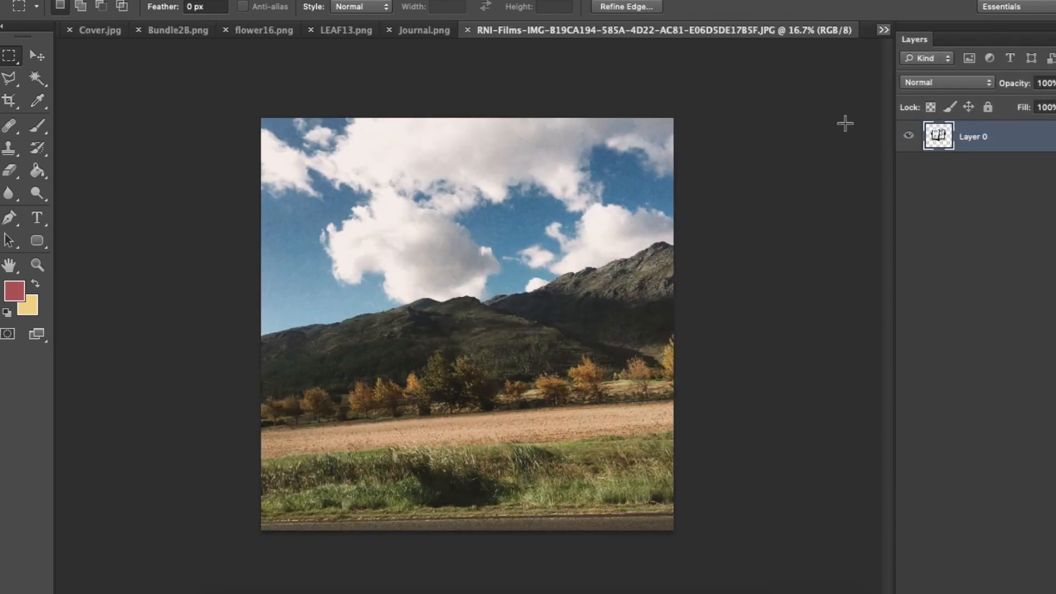
pyautogui.press('l')
pyautogui.click(253, 328)
pyautogui.click(450, 283)
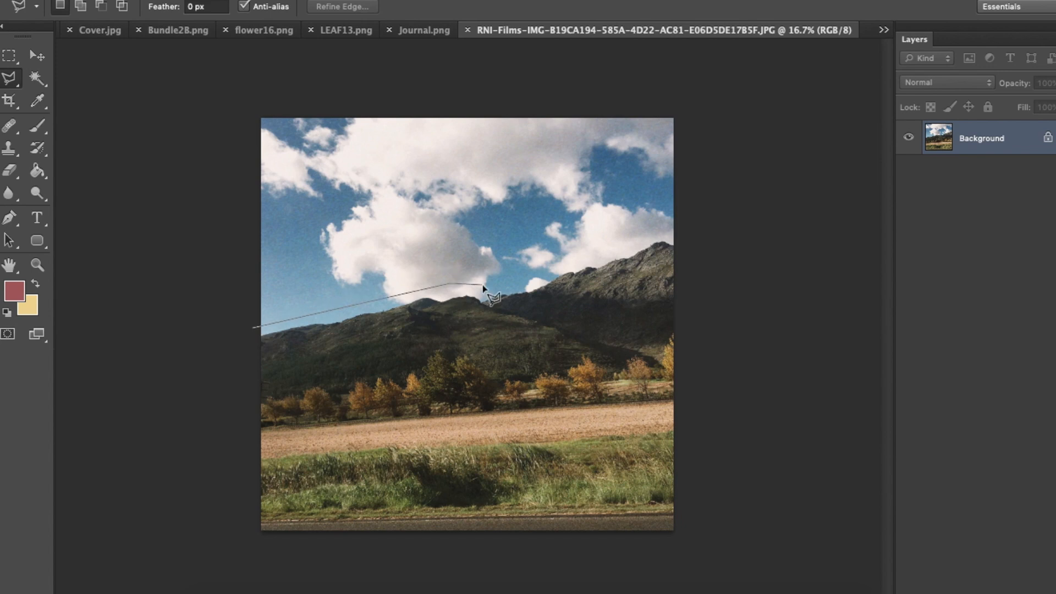
pyautogui.click(646, 233)
pyautogui.click(676, 238)
pyautogui.click(683, 552)
pyautogui.doubleClick(249, 542)
pyautogui.moveTo(528, 29); pyautogui.dragTo(567, 52)
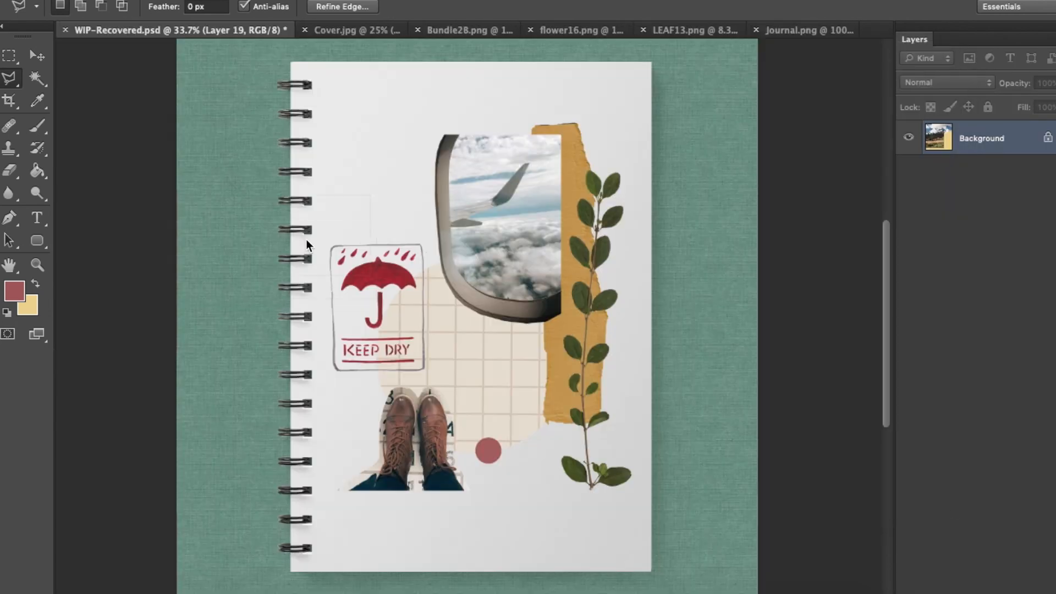
pyautogui.moveTo(306, 241); pyautogui.dragTo(269, 265)
pyautogui.moveTo(269, 265); pyautogui.dragTo(247, 302)
# Scale the landscape cutout to span the full canvas width and move its layer beneath the NBK notebook layer
pyautogui.scroll(-10, 248, 302)
pyautogui.scroll(6, 248, 302)
pyautogui.press('super+t')
pyautogui.moveTo(603, 186); pyautogui.dragTo(614, 225)
pyautogui.moveTo(518, 268); pyautogui.dragTo(633, 268)
pyautogui.moveTo(725, 183); pyautogui.dragTo(617, 253)
pyautogui.press('Return')
pyautogui.moveTo(984, 292); pyautogui.dragTo(1012, 440)
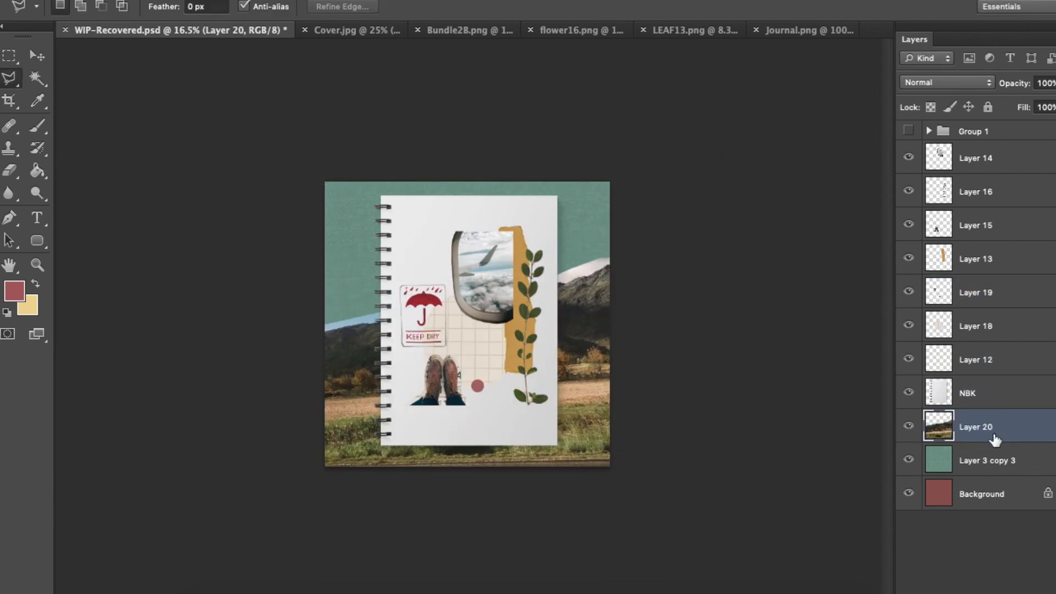
# Select the leftover sky on both sides of the landscape with the Magic Wand, delete it and deselect
pyautogui.scroll(5, 657, 374)
pyautogui.press('w')
pyautogui.click(681, 222)
pyautogui.keyDown('shift'); pyautogui.click(232, 317); pyautogui.keyUp('shift')
pyautogui.press('Delete')
pyautogui.press('m')
pyautogui.press('super+d')
# Slightly enlarge and reposition the landscape cutout so it fills the lower part of the canvas
pyautogui.scroll(-5, 484, 354)
pyautogui.press('super+t')
pyautogui.moveTo(651, 501); pyautogui.dragTo(644, 496)
pyautogui.moveTo(612, 462); pyautogui.dragTo(611, 465)
pyautogui.press('Return')
pyautogui.press('e')
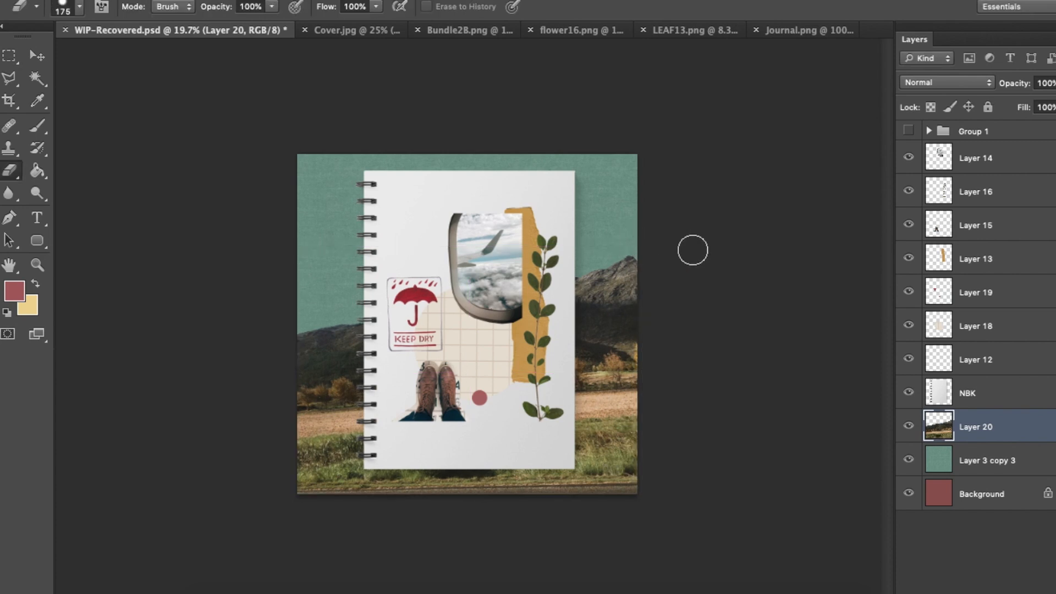
# Shift the hue of the green textured background, Layer 3 copy 3, by +16 with Hue/Saturation
pyautogui.click(960, 460)
pyautogui.press('super+u')
pyautogui.moveTo(838, 419); pyautogui.dragTo(853, 419)
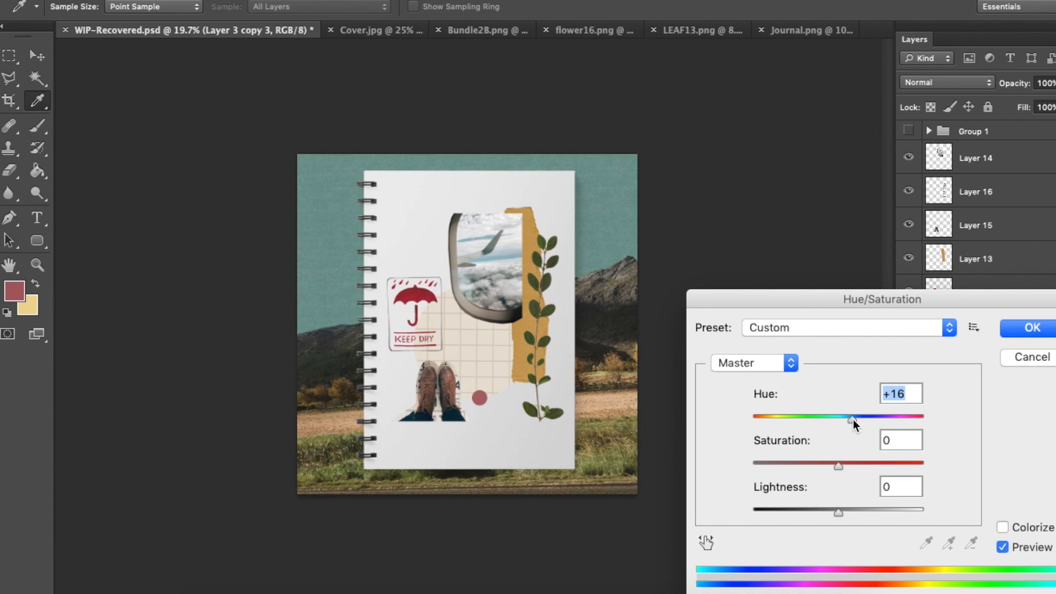
pyautogui.press('Return')
# Draw a rounded rectangle about 545 by 102 px with a 50 px radius, overlapping the SOMEDAY text
pyautogui.scroll(5, 467, 325)
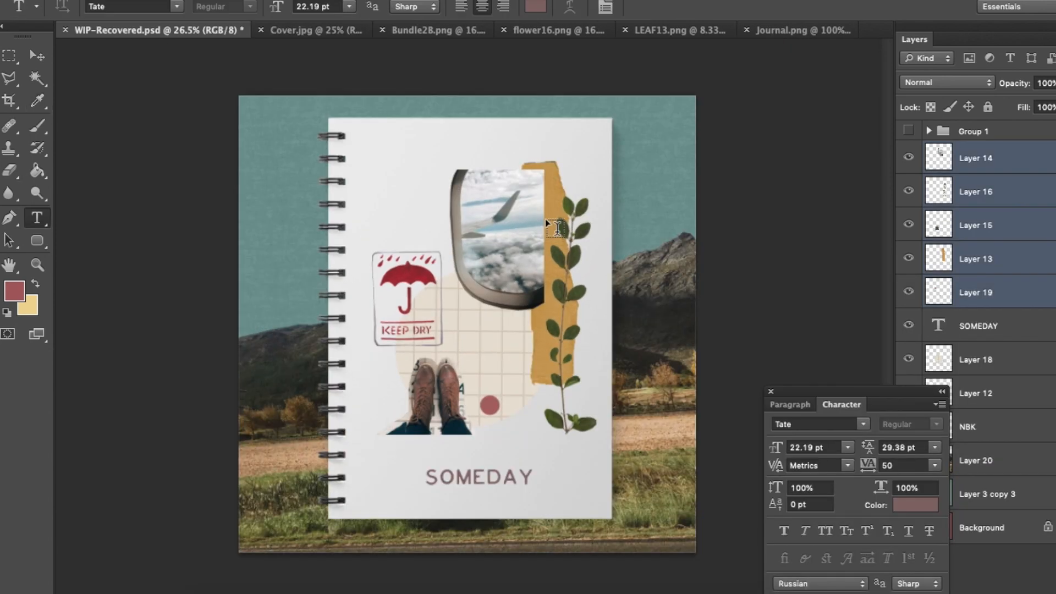
pyautogui.scroll(4, 555, 228)
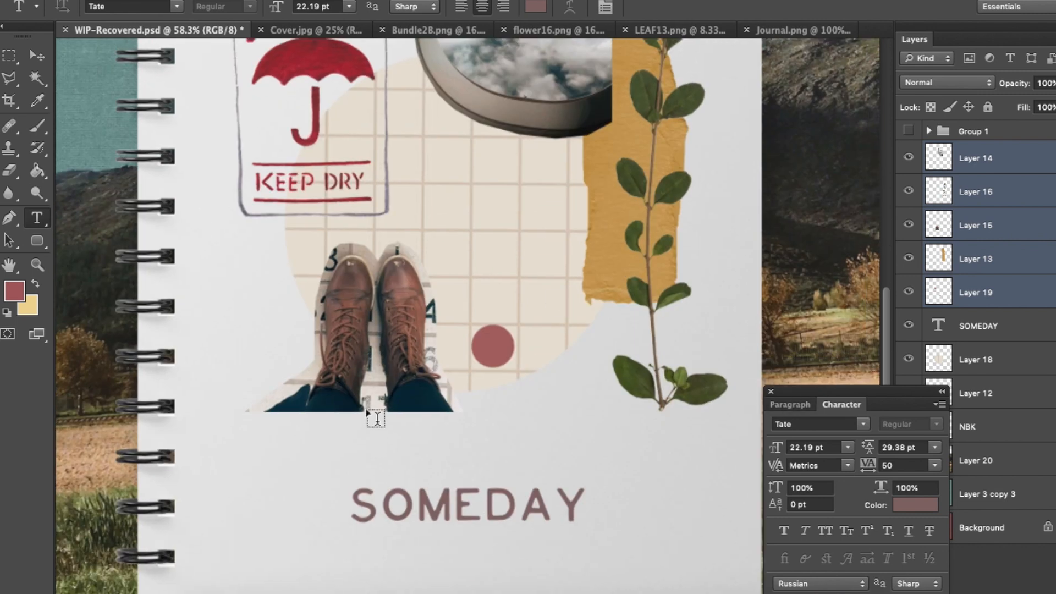
pyautogui.press('i')
pyautogui.press('u')
pyautogui.moveTo(334, 456); pyautogui.dragTo(599, 499)
# Give the rounded rectangle a solid muted grey-brown fill
pyautogui.doubleClick(931, 159)
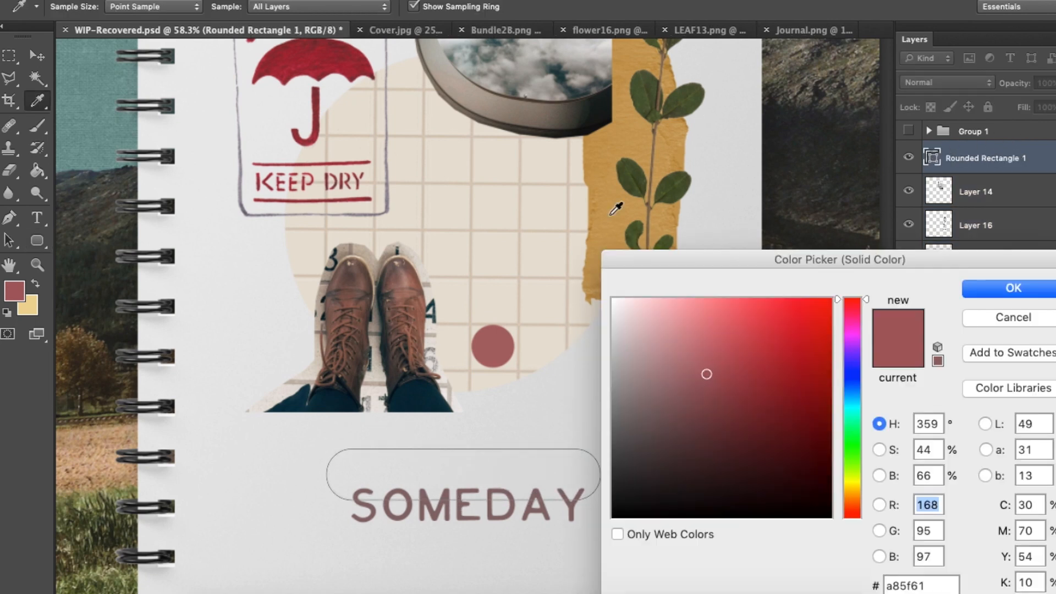
pyautogui.click(592, 217)
pyautogui.click(695, 424)
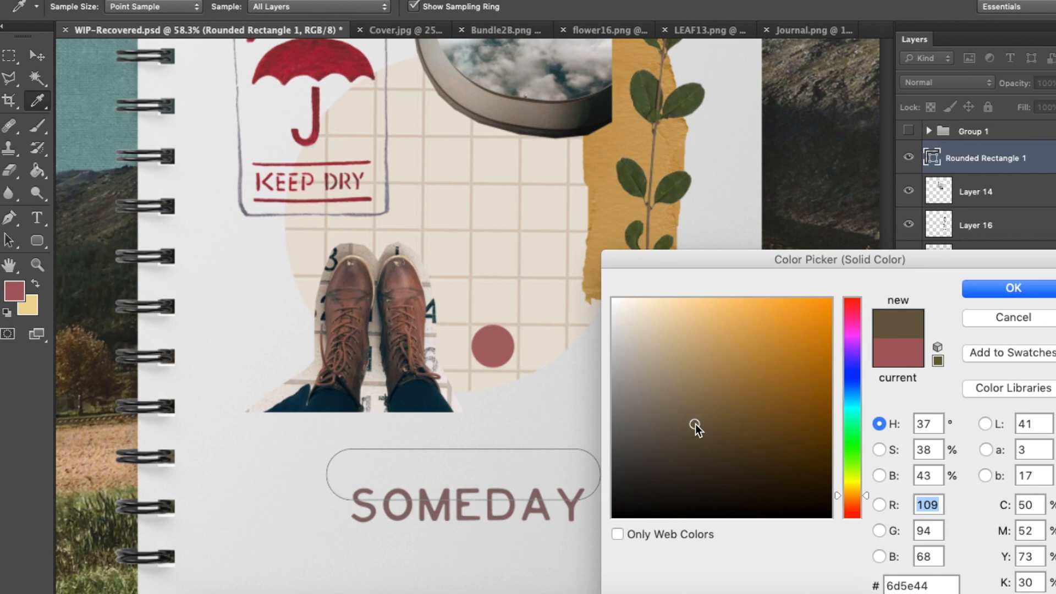
pyautogui.press('Return')
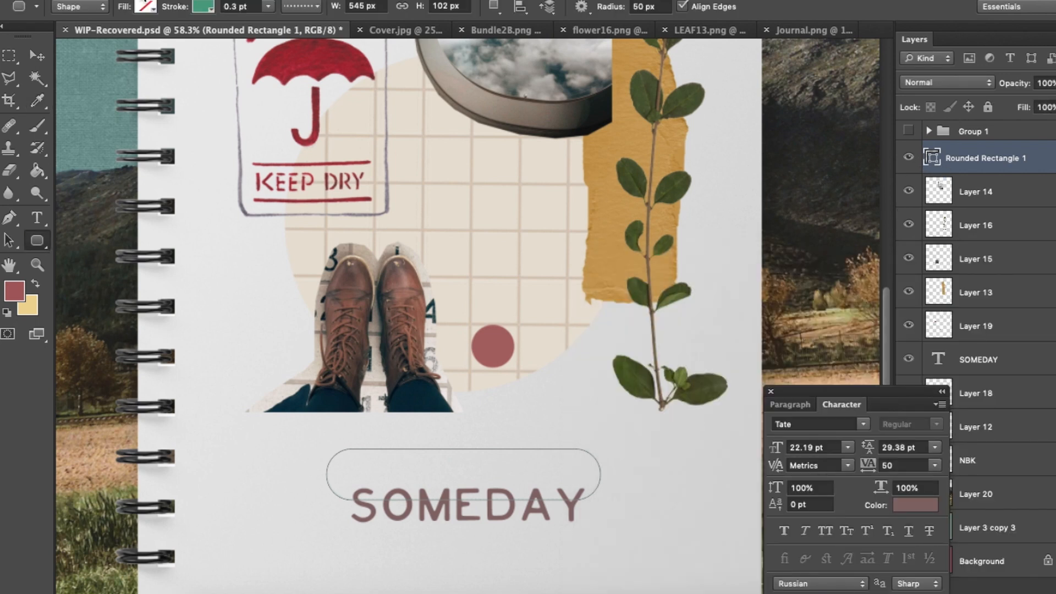
pyautogui.click(147, 8)
pyautogui.click(226, 40)
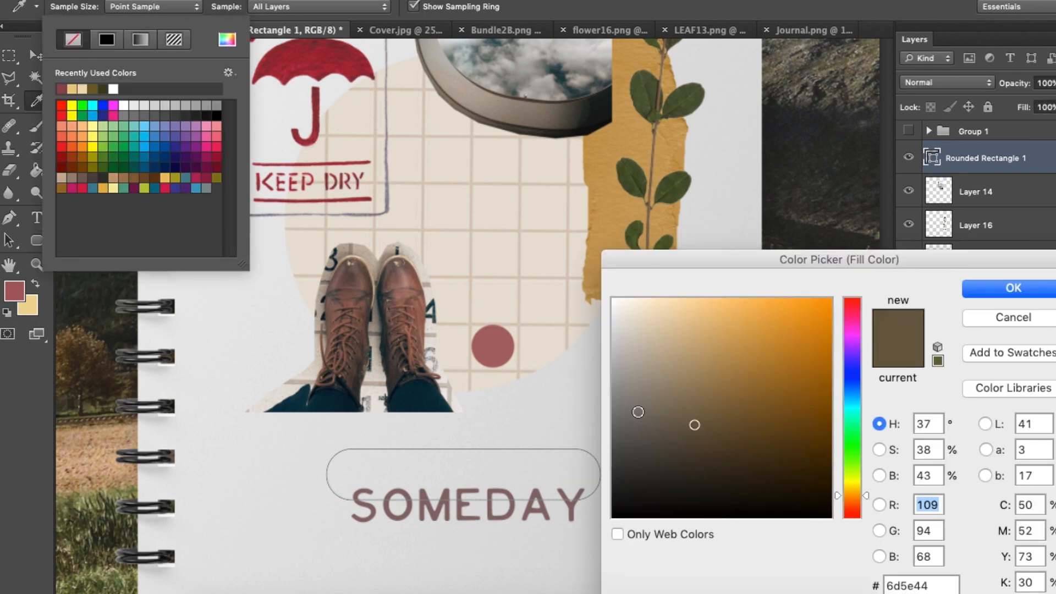
pyautogui.click(651, 414)
pyautogui.press('Return')
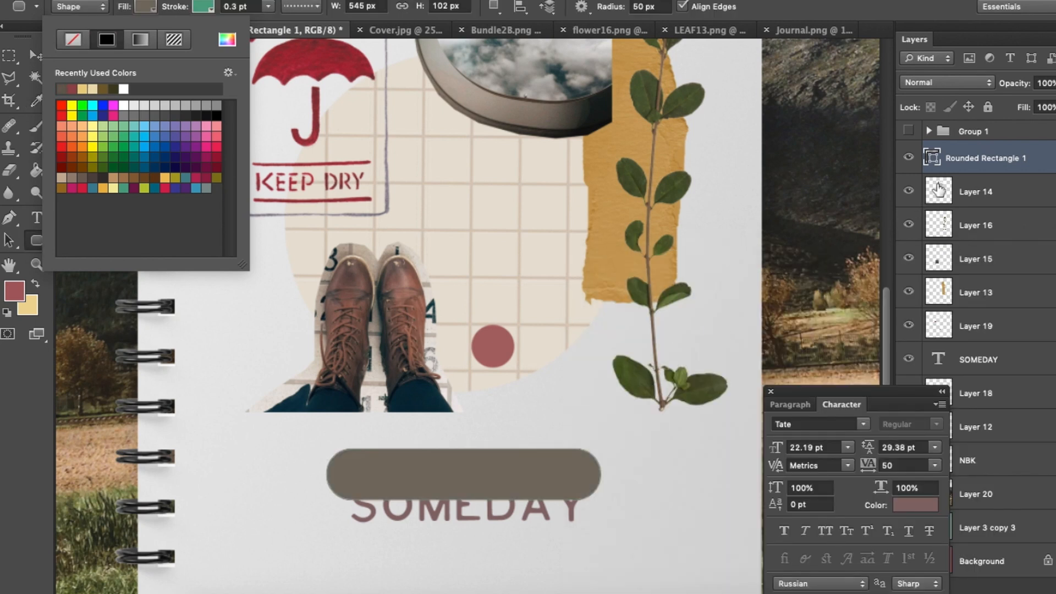
# Move the SOMEDAY text layer above the rounded rectangle and set the text color to white (ffffff)
pyautogui.click(1006, 367)
pyautogui.moveTo(1037, 366); pyautogui.dragTo(1032, 141)
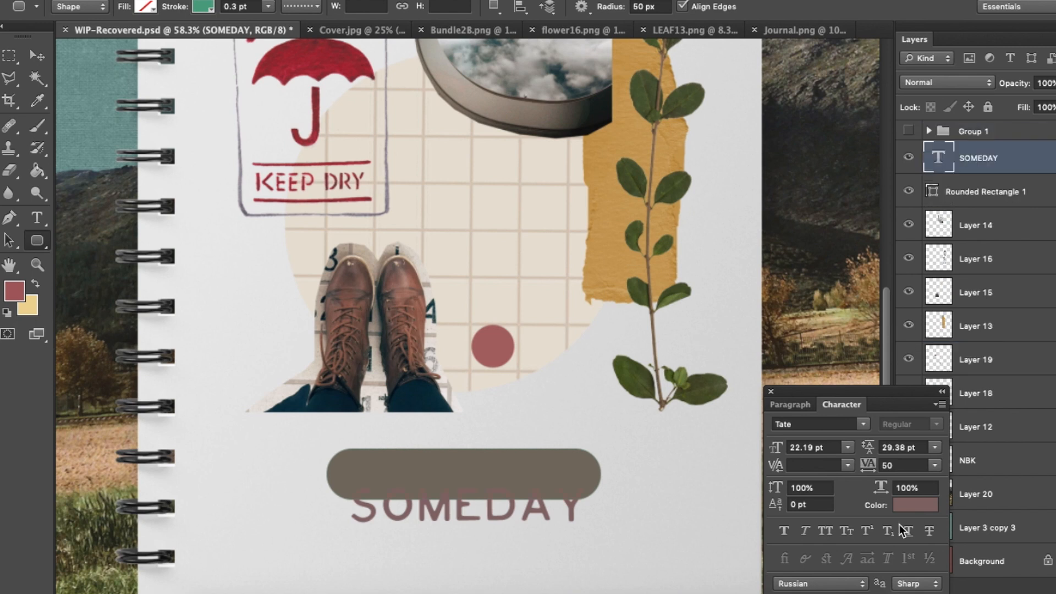
pyautogui.click(910, 509)
pyautogui.moveTo(658, 401); pyautogui.dragTo(612, 294)
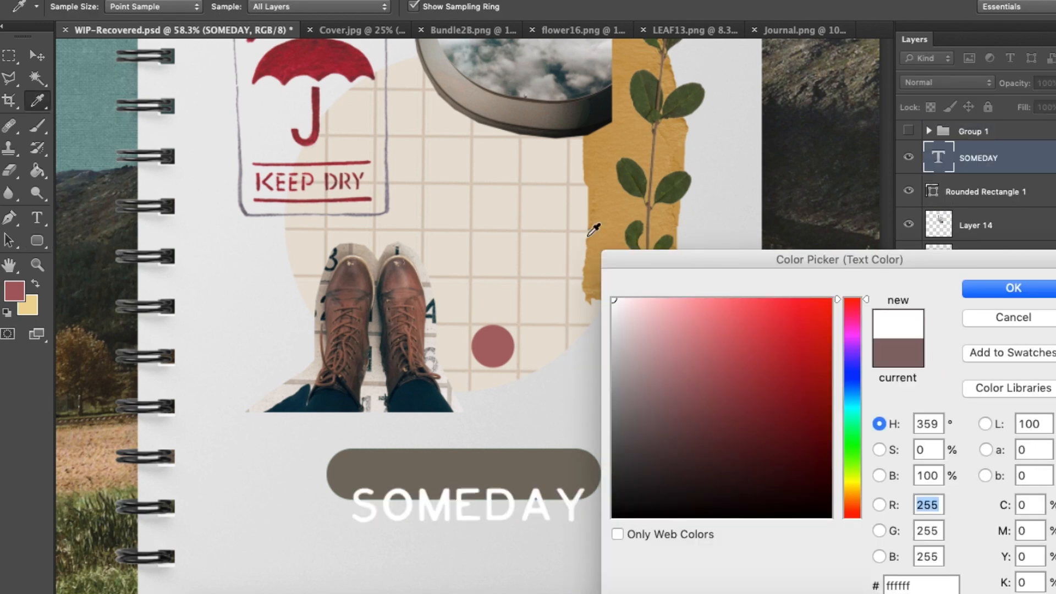
pyautogui.press('Return')
pyautogui.click(497, 497)
pyautogui.press('Return')
# Reduce the SOMEDAY text to 20 pt and center it inside the rounded rectangle
pyautogui.press('t')
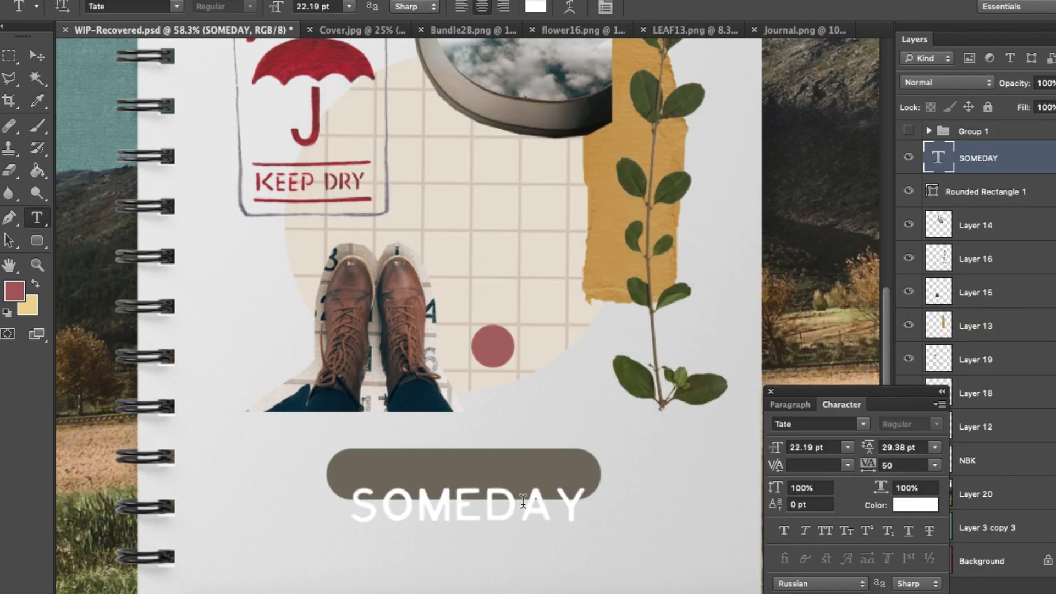
pyautogui.click(522, 502)
pyautogui.click(976, 163)
pyautogui.press('v')
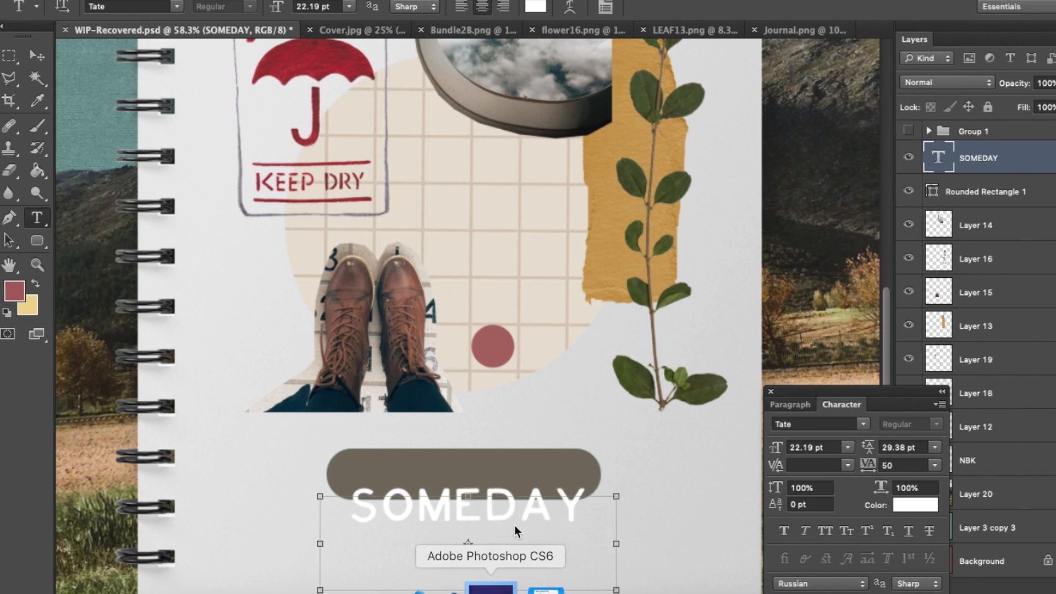
pyautogui.moveTo(526, 513); pyautogui.dragTo(523, 482)
# Apply Bevel & Emboss to the SOMEDAY text with a double-peaked contour at 78% range
pyautogui.click(759, 240)
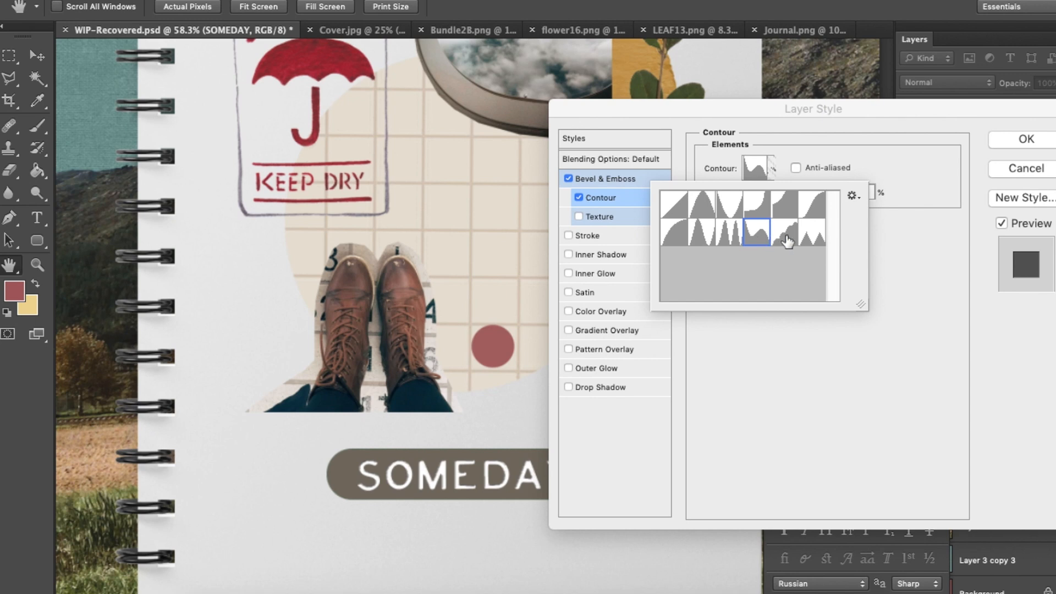
pyautogui.click(787, 241)
pyautogui.click(760, 244)
pyautogui.click(932, 205)
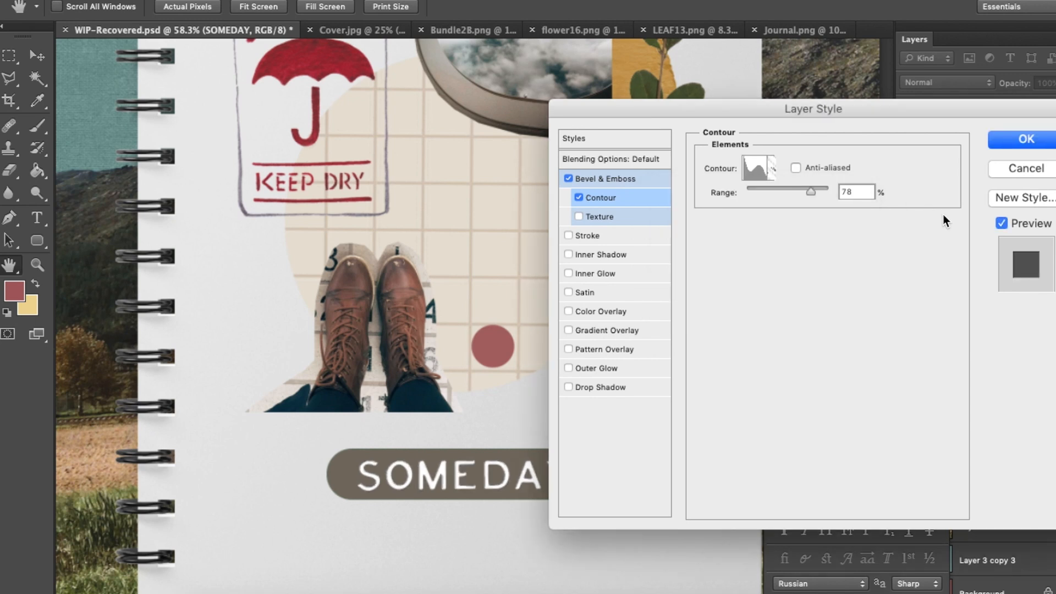
pyautogui.click(1032, 142)
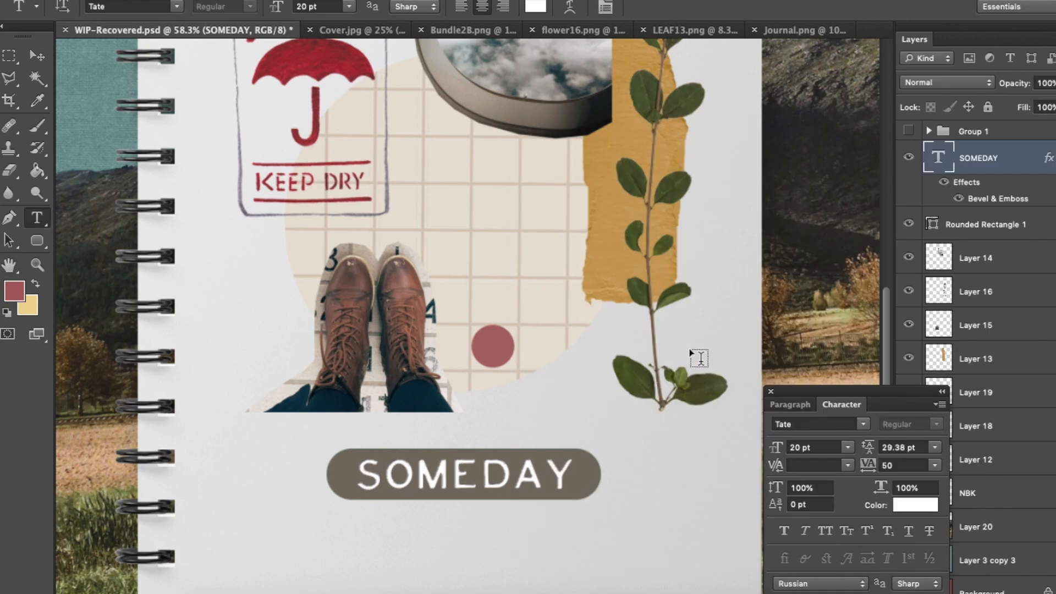
pyautogui.click(1006, 228)
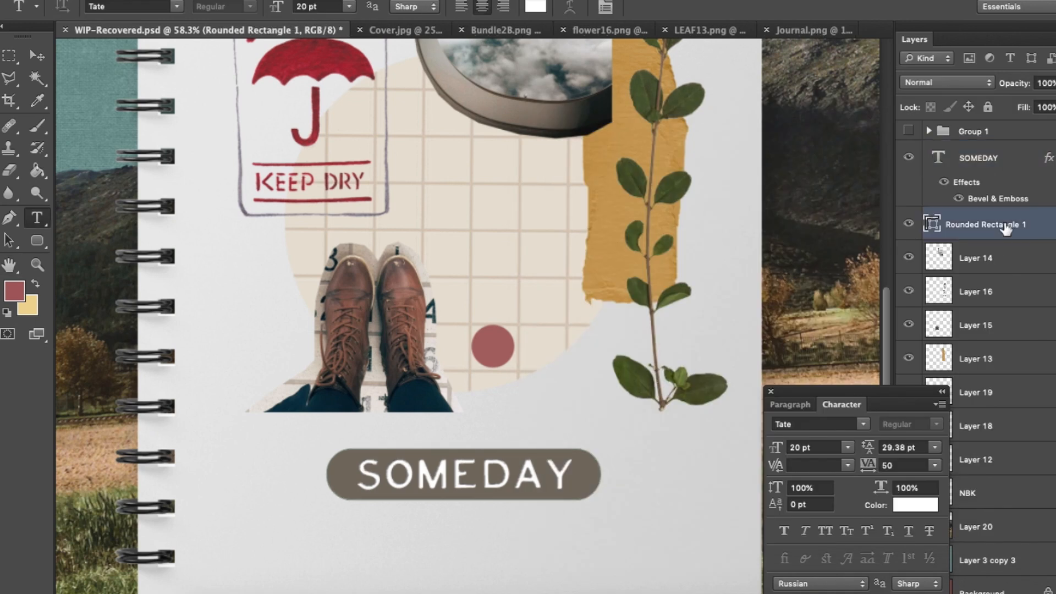
pyautogui.click(39, 242)
pyautogui.scroll(-10, 421, 308)
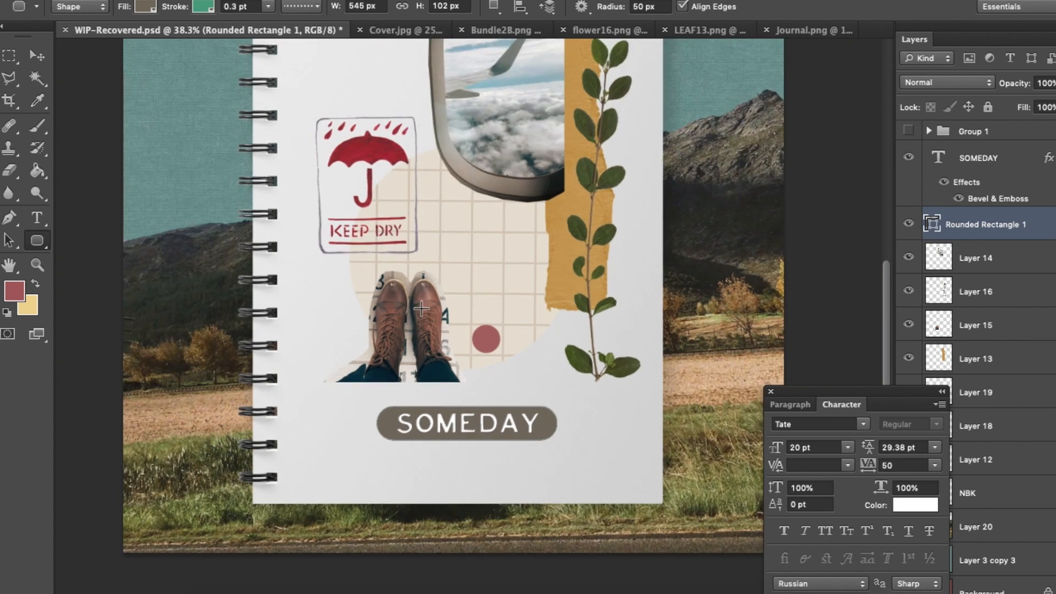
pyautogui.scroll(3, 421, 308)
pyautogui.scroll(1, 421, 308)
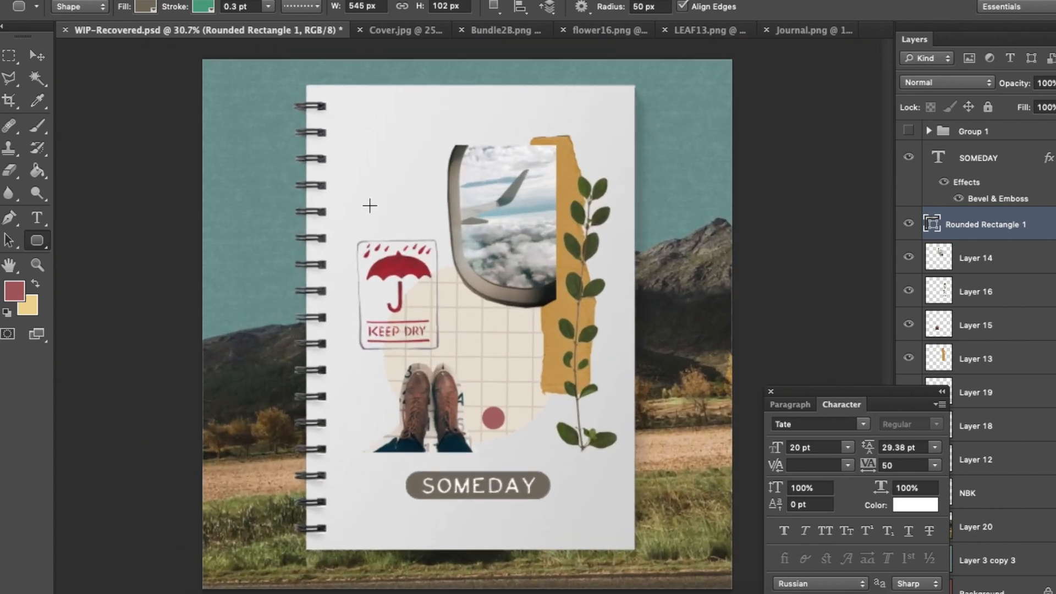
# Select the grey dashed strokes in Bundle28.png with the Rectangular Marquee and bring them into WIP-Recovered.psd
pyautogui.click(502, 30)
pyautogui.moveTo(331, 109); pyautogui.dragTo(408, 154)
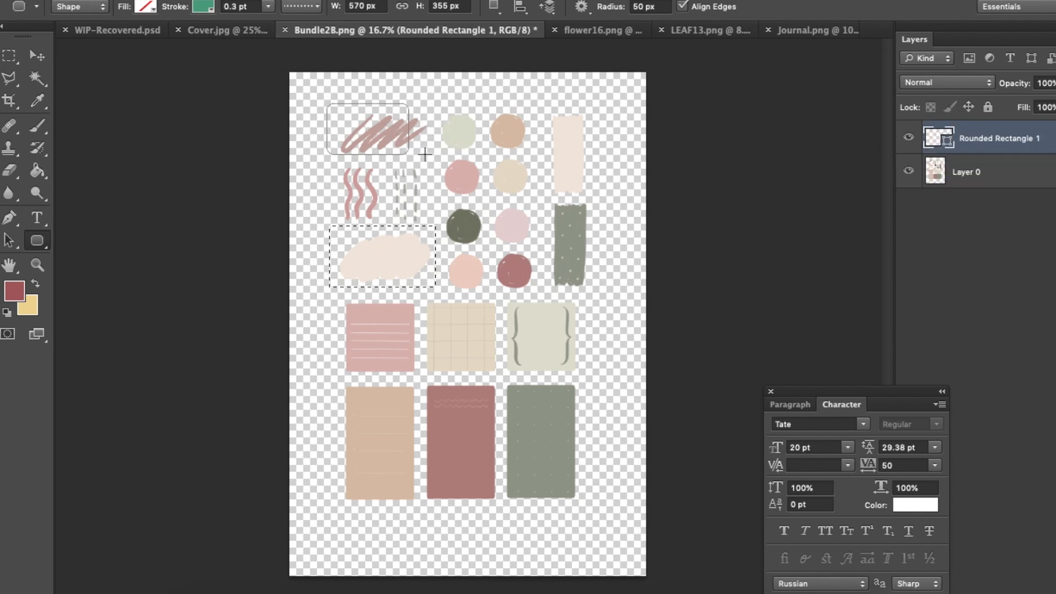
pyautogui.click(388, 174)
pyautogui.click(449, 303)
pyautogui.press('m')
pyautogui.moveTo(385, 165)
pyautogui.mouseDown()
pyautogui.moveTo(420, 196)
pyautogui.moveTo(429, 224)
pyautogui.mouseUp()
pyautogui.moveTo(403, 185)
pyautogui.mouseDown()
pyautogui.moveTo(367, 156)
pyautogui.moveTo(377, 160)
pyautogui.moveTo(146, 33)
pyautogui.moveTo(391, 157)
pyautogui.moveTo(427, 164)
pyautogui.moveTo(407, 143)
pyautogui.mouseUp()
pyautogui.press('super+z')
pyautogui.press('Delete')
# Fit the grey dashes above the KEEP DRY label beside the airplane window and close the Character panel
pyautogui.press('super+t')
pyautogui.press('Return')
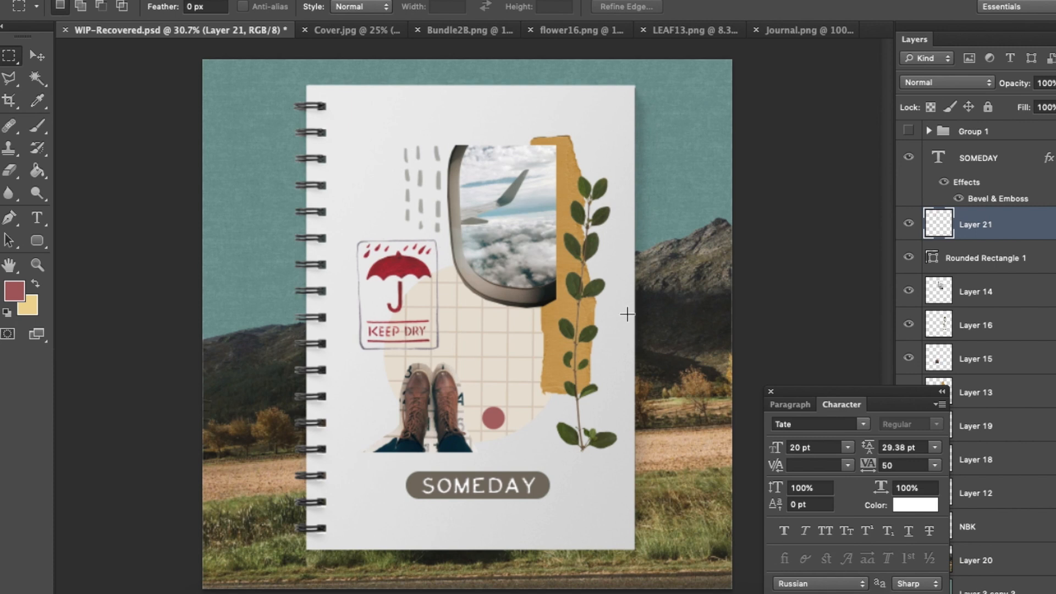
pyautogui.click(996, 200)
pyautogui.click(771, 391)
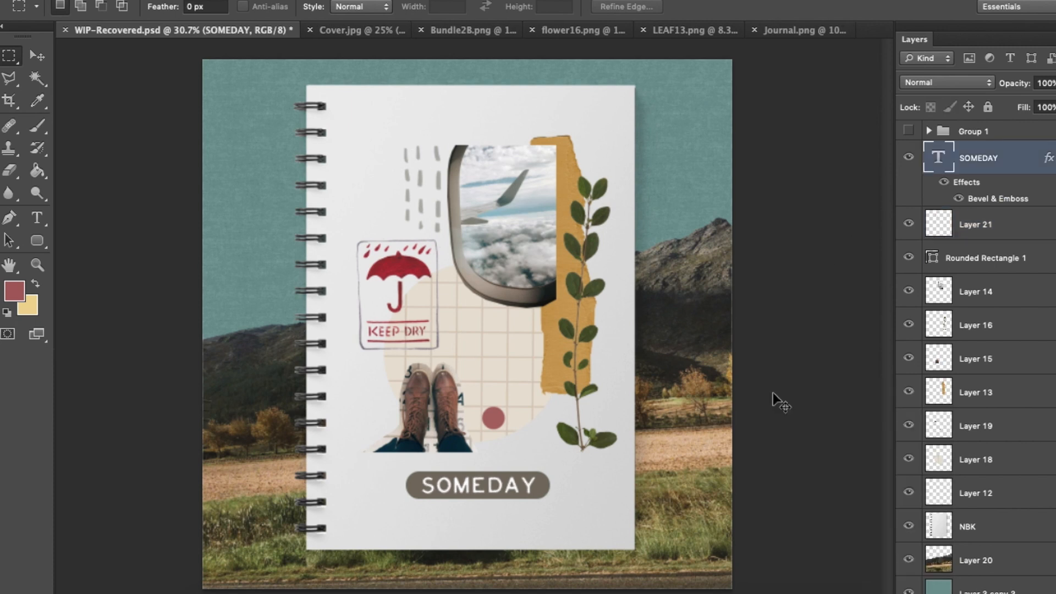